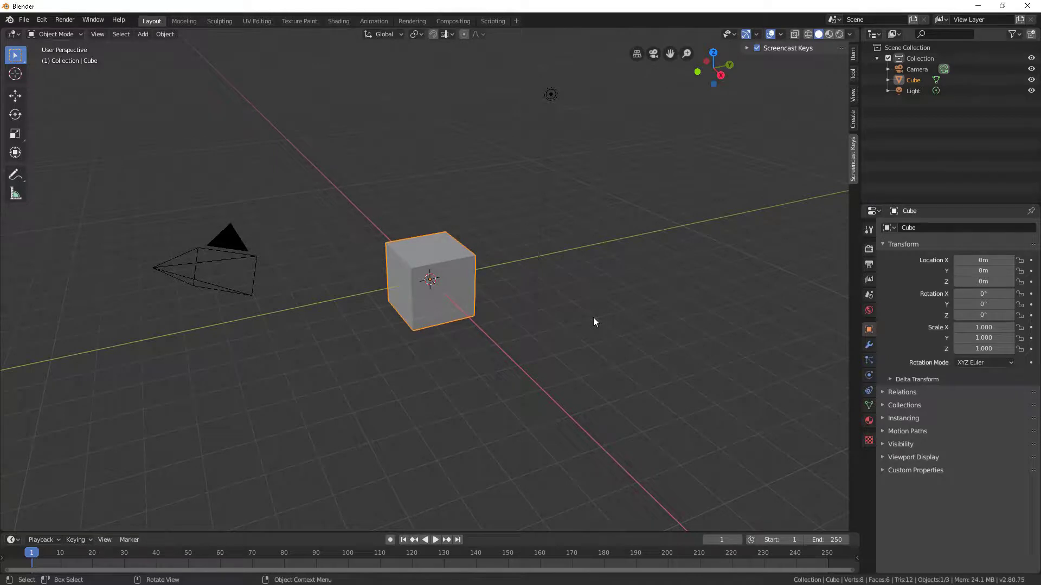
Switch to the right-side view and deselect the cube.
key("KP_3")
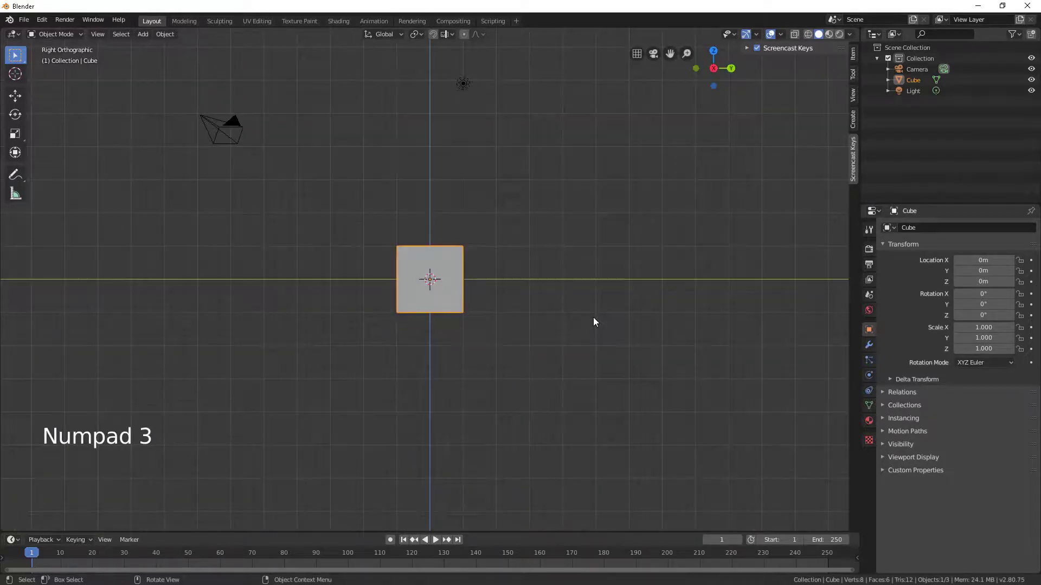
key("KP_3")
double_click(593, 317)
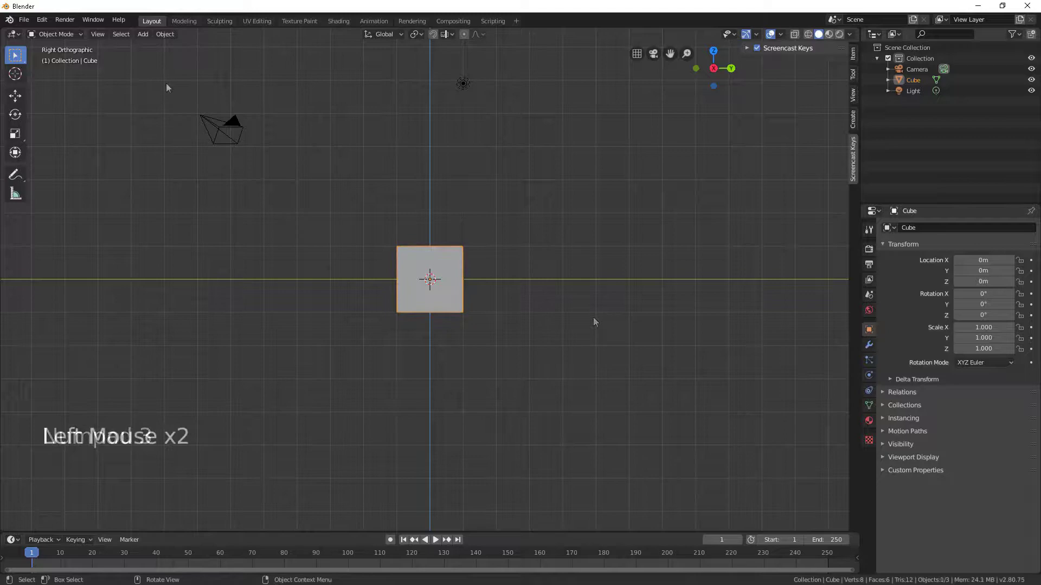
Add ruins-589364_1280.png from Ancient Ruins as a reference image and move it left along Y.
left_click(143, 34)
mouse_move(208, 151)
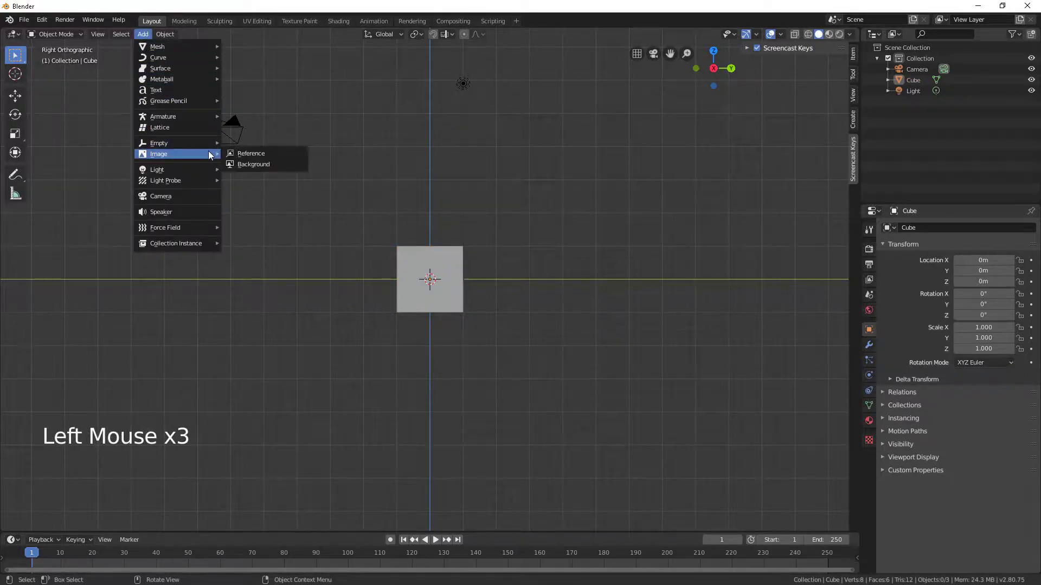
left_click(244, 154)
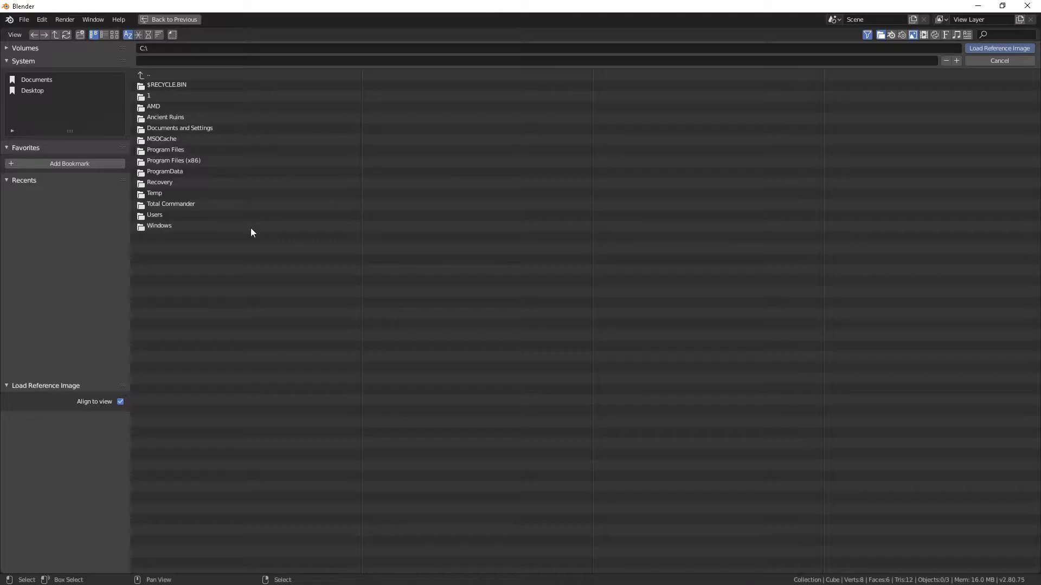
left_click(185, 118)
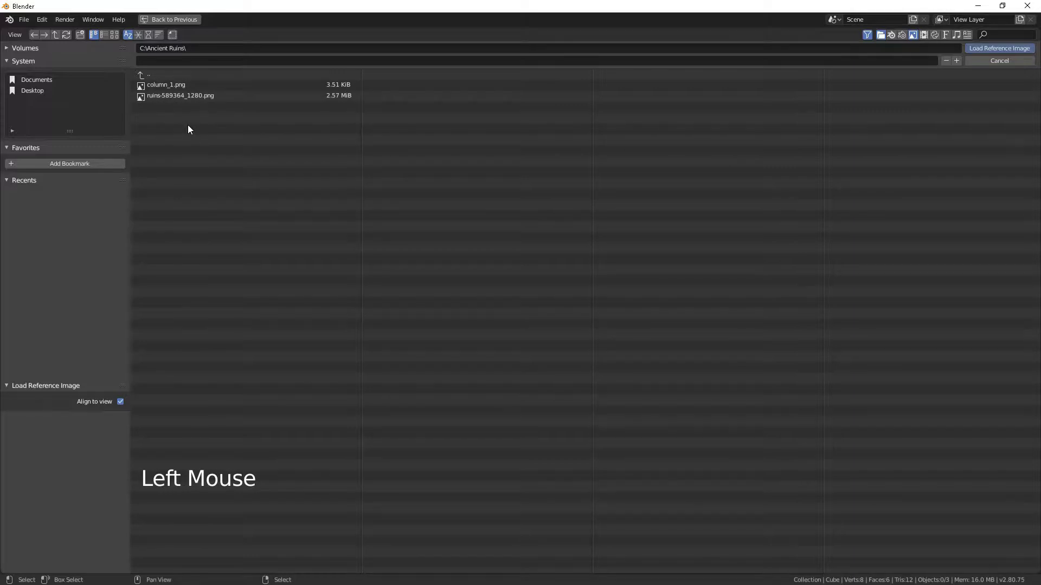
double_click(199, 96)
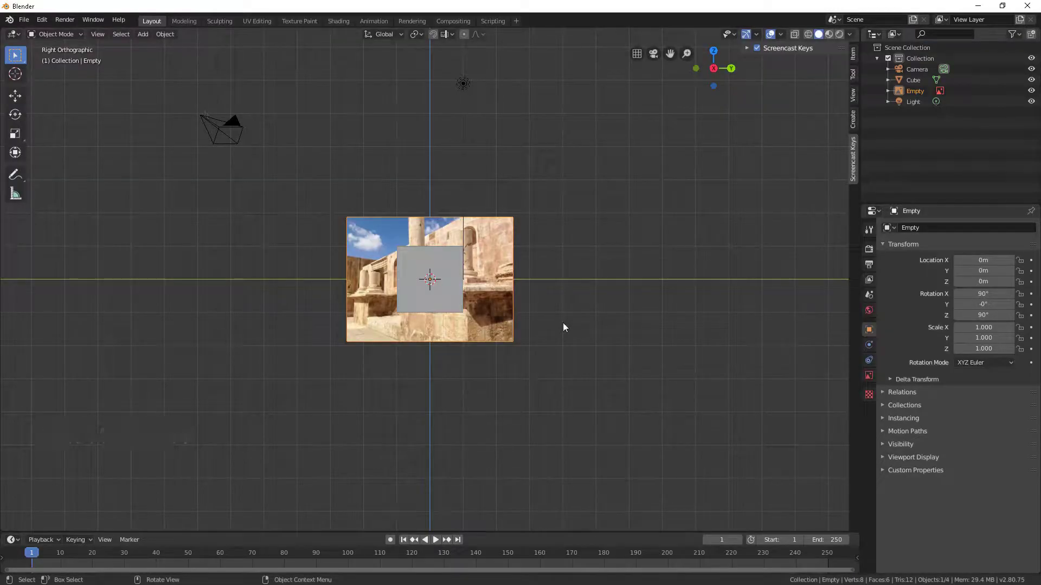
key("g")
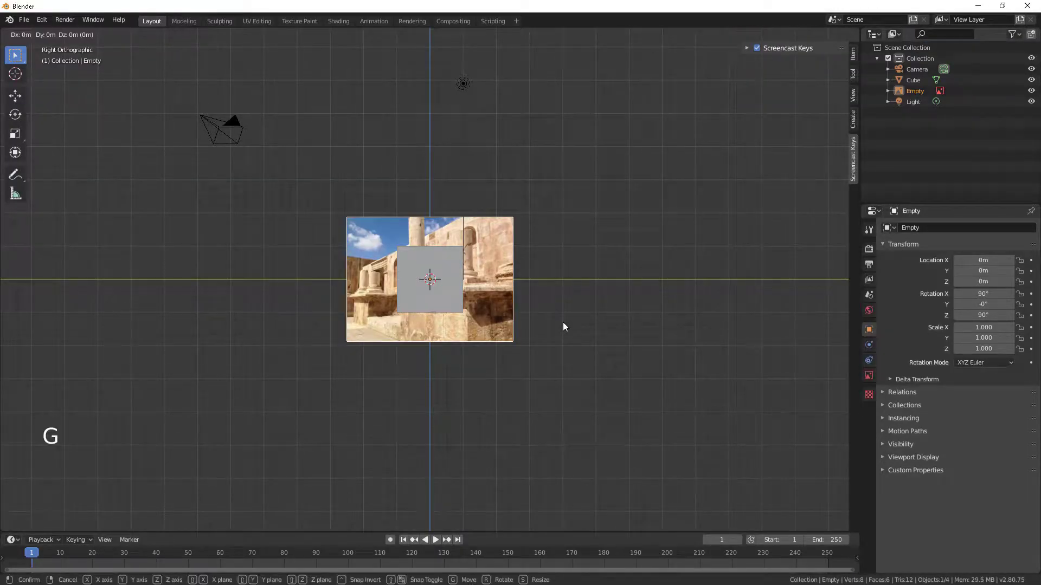
key("y")
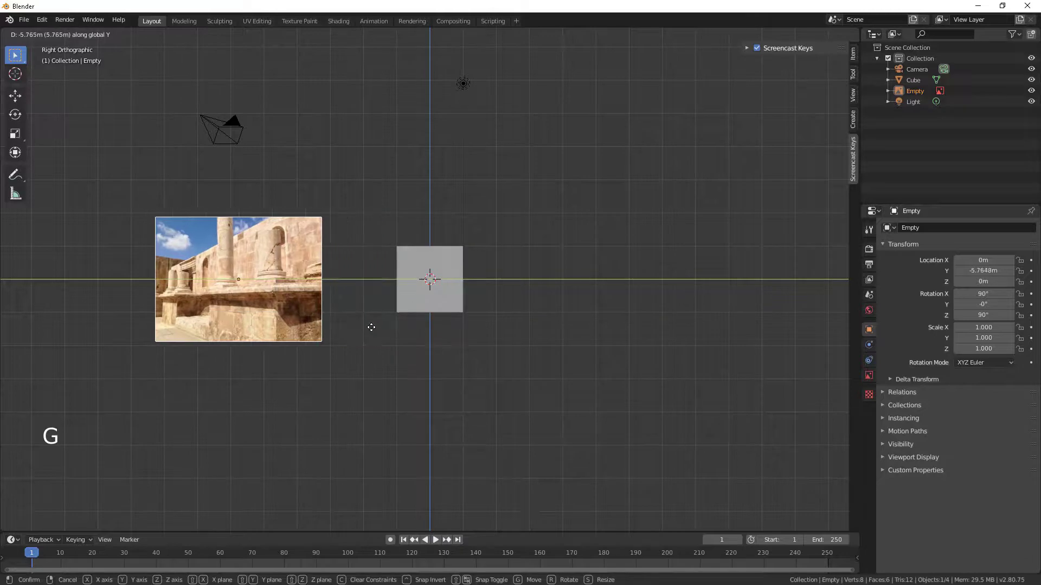
Place the ruins photo at about Y -5.76 m, then add column_1.png as a second reference image.
left_click(375, 326)
left_click(383, 337)
left_click(143, 33)
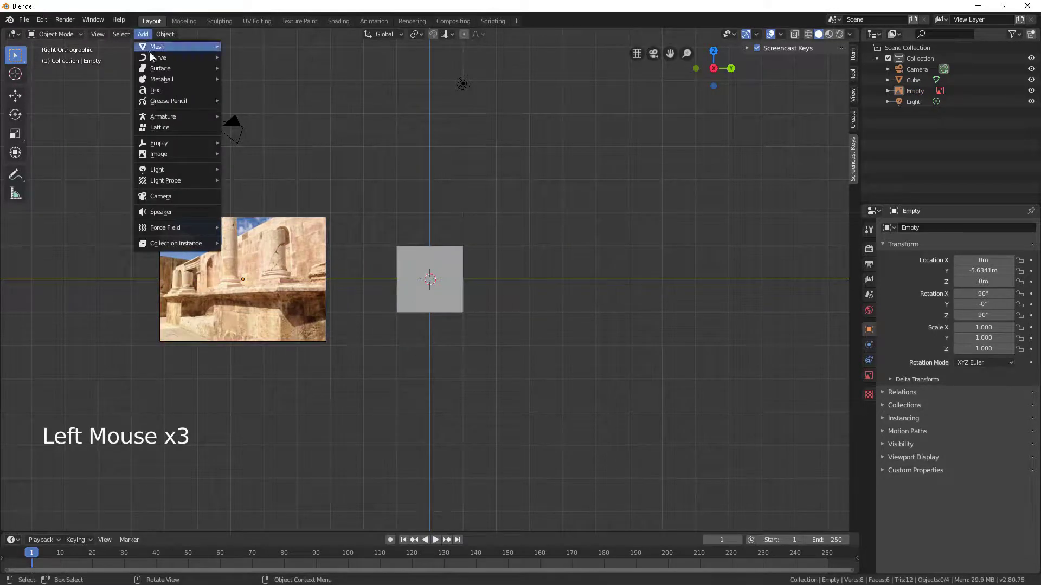
mouse_move(196, 155)
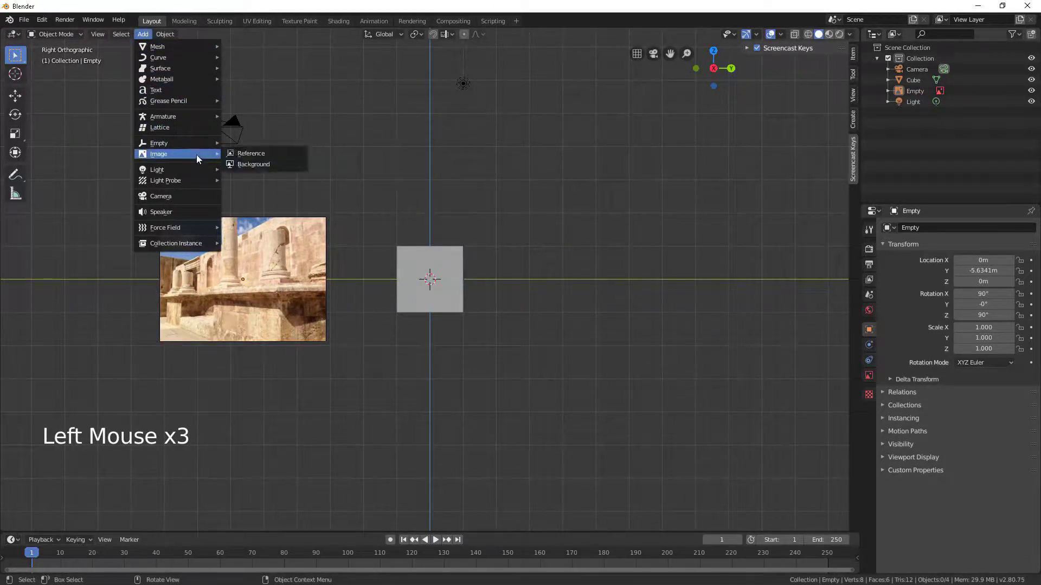
left_click(241, 154)
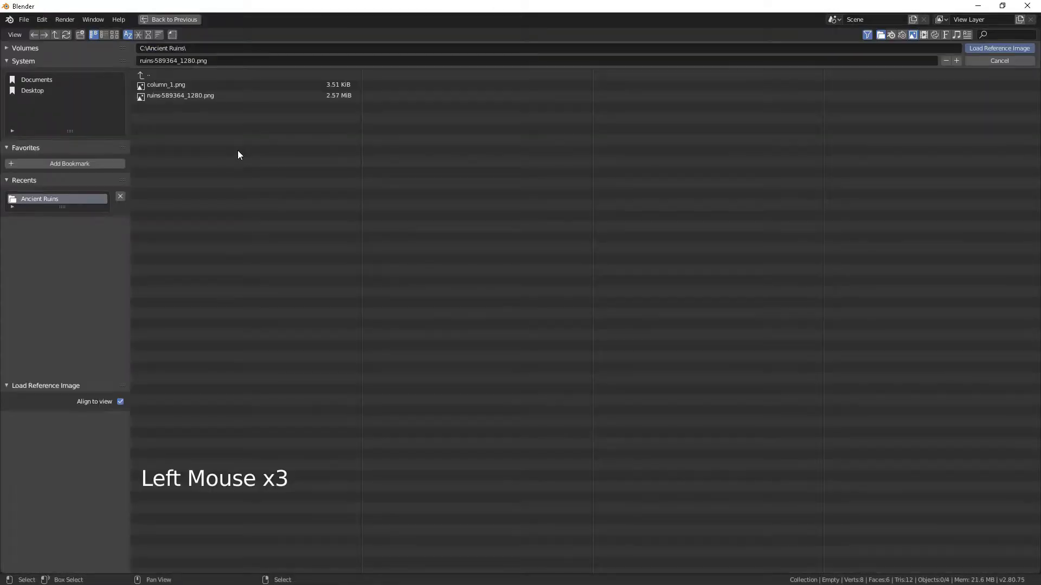
double_click(176, 86)
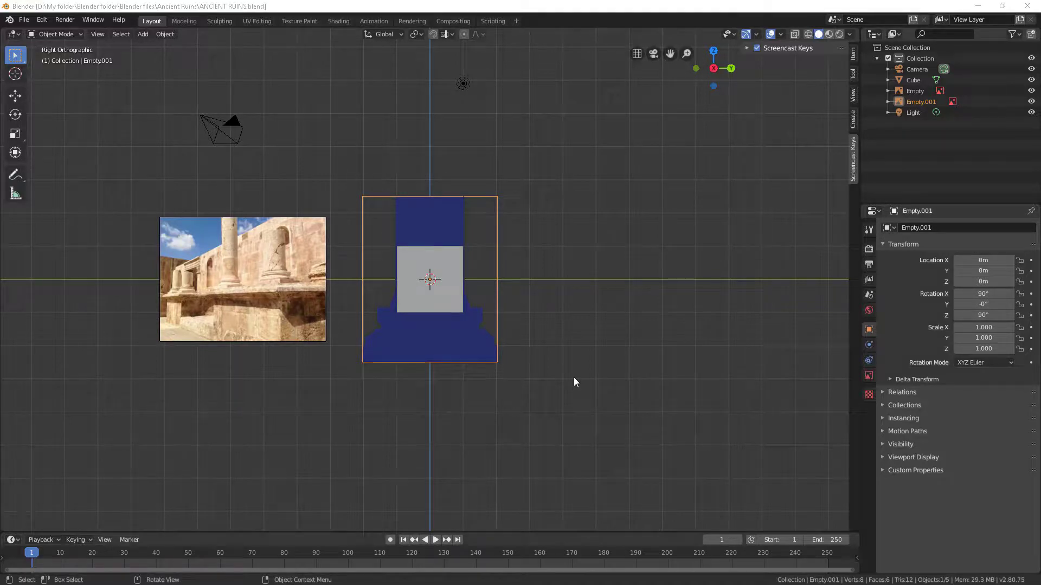
scroll(573, 377, "up", 6)
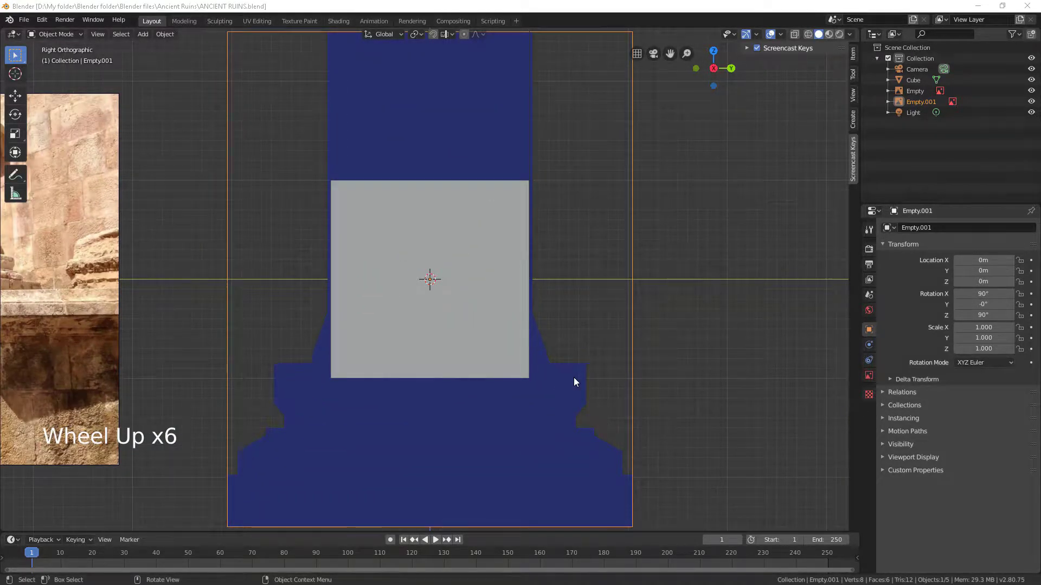
Lower the cube along Z to about -1.4876 m, at the column outline's bottom.
left_click(508, 351)
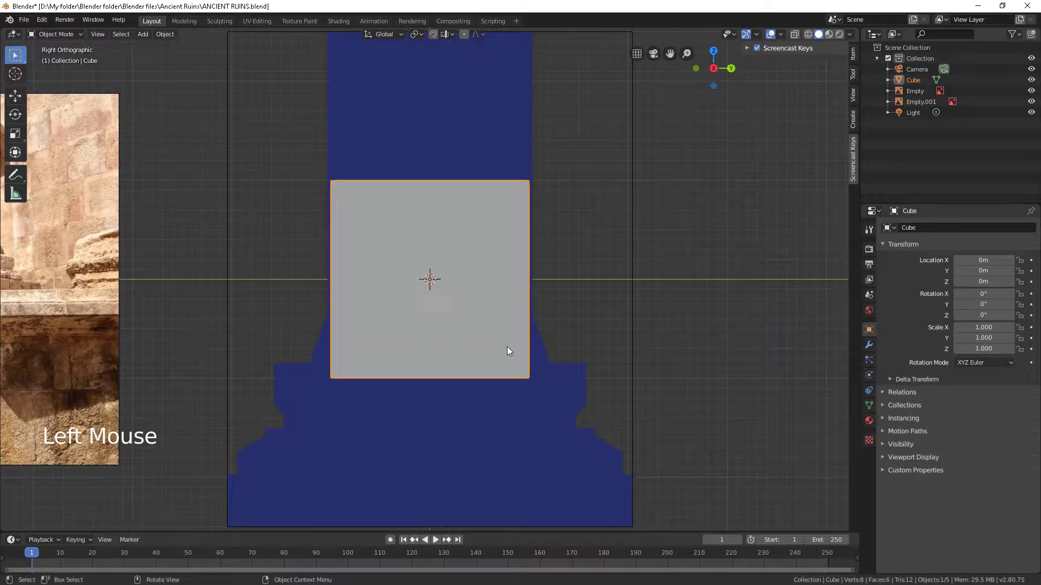
key("g")
key("z")
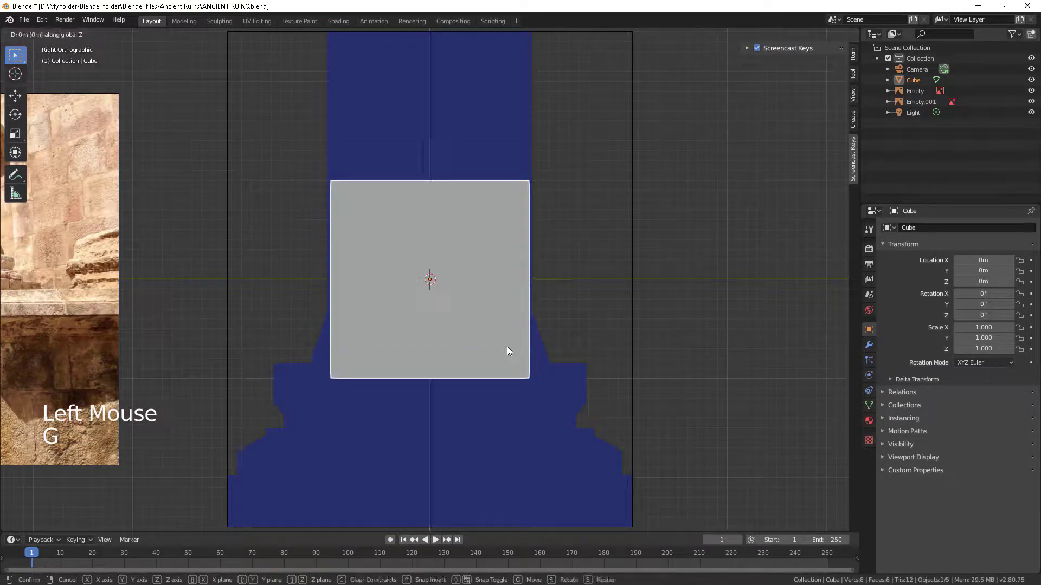
left_click(545, 493)
With X-ray on, pull the cube's top four vertices down into a thin slab.
key("Tab")
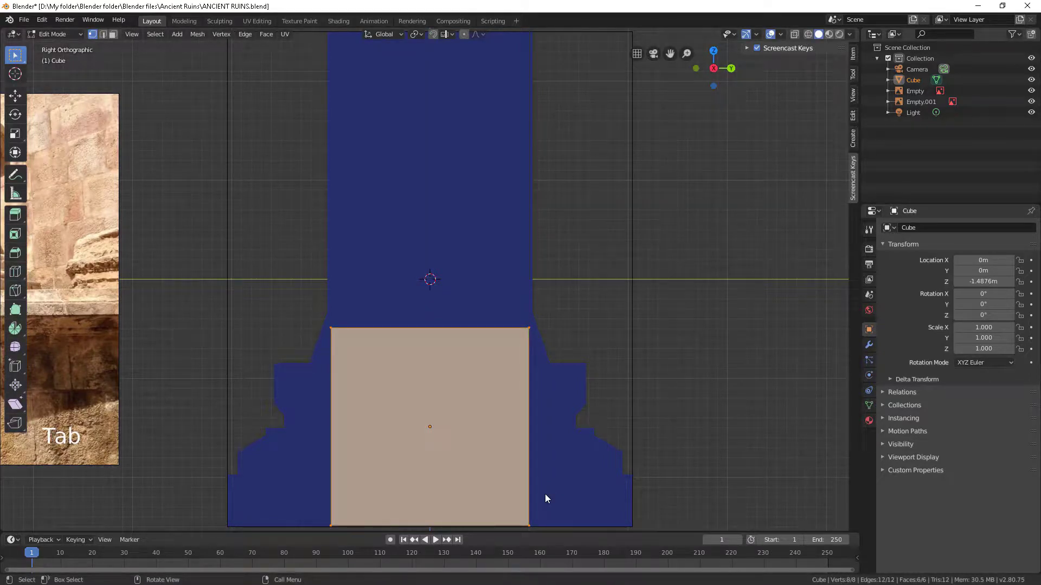
key("alt+z")
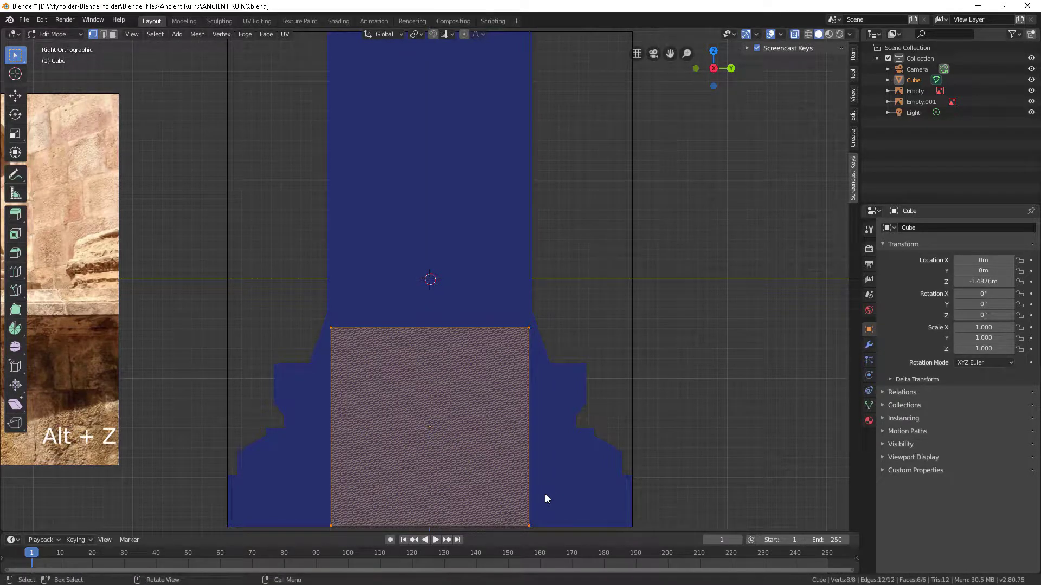
left_click_drag(552, 386, 286, 275)
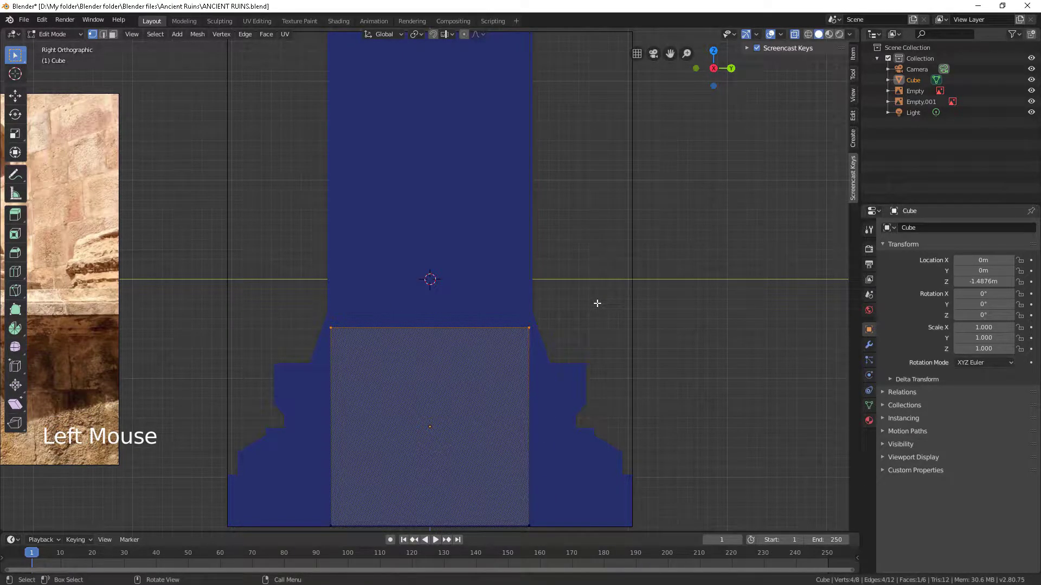
key("g")
key("z")
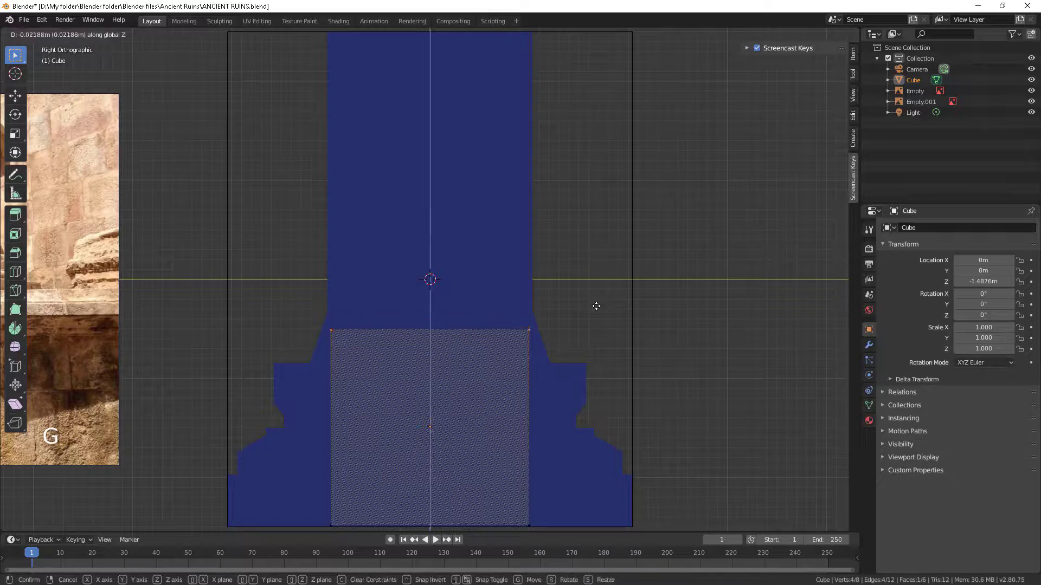
left_click(612, 453)
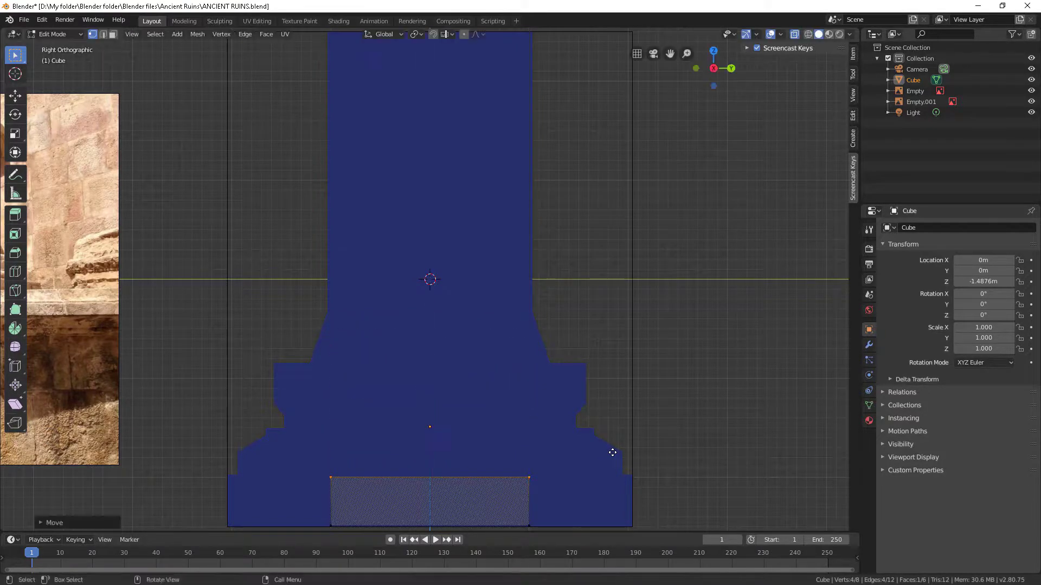
key("Tab")
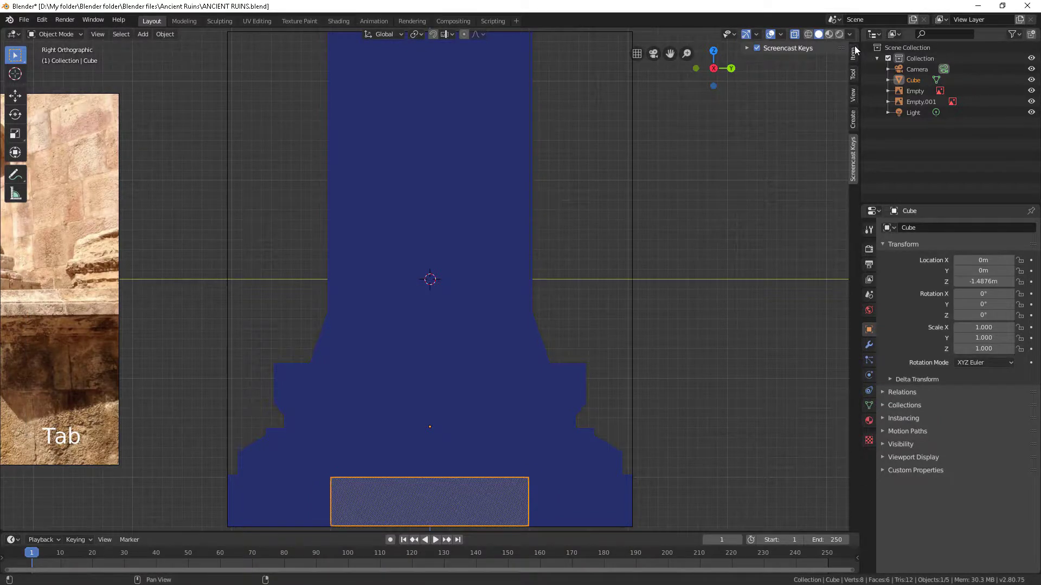
Lock Scale Z and scale the slab to 2.014 in X and Y, 4.03 m wide.
scroll(836, 83, "up", 4, "ctrl")
left_click(836, 199)
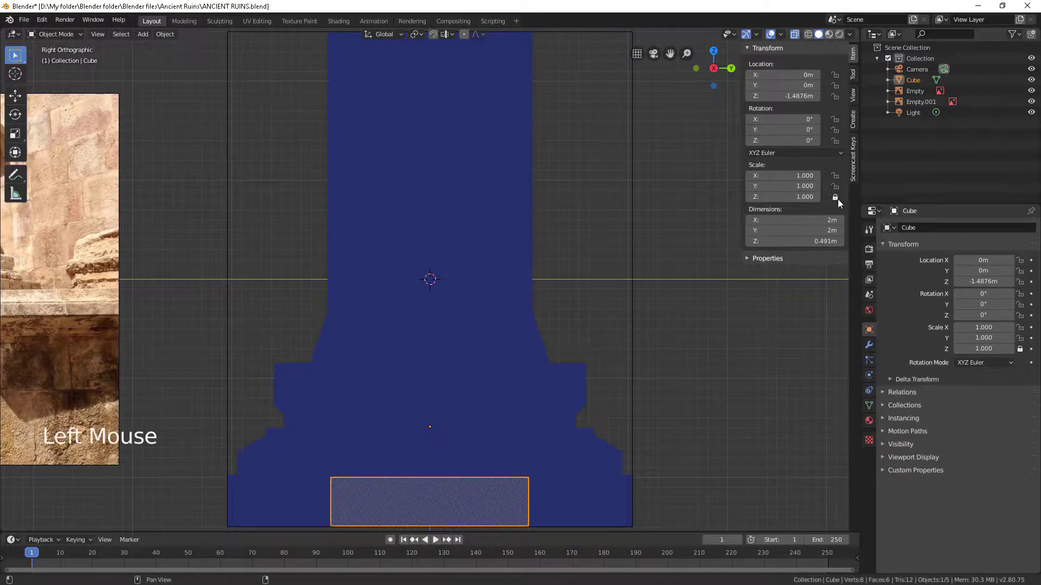
key("s")
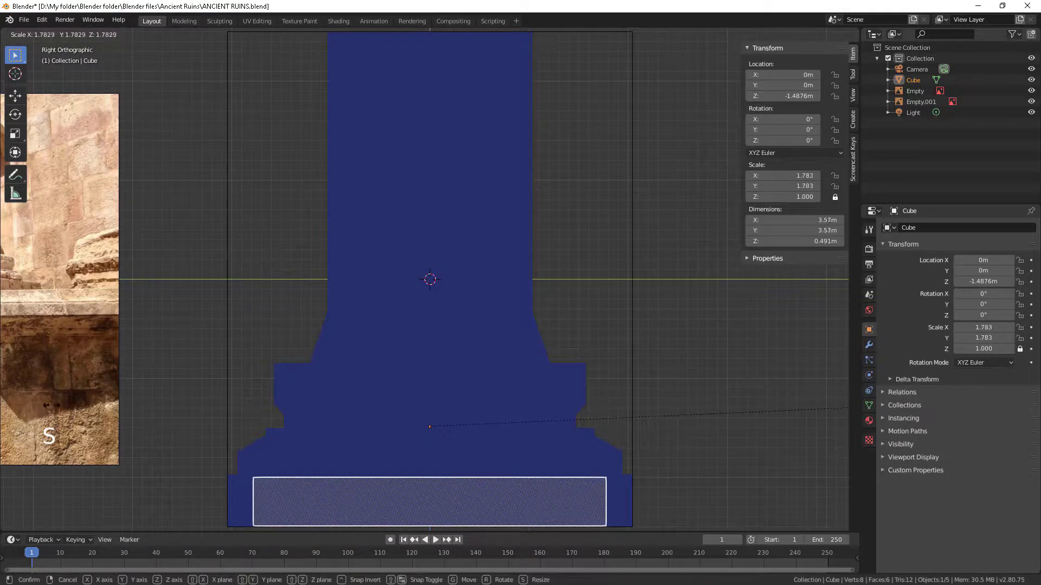
left_click(113, 391)
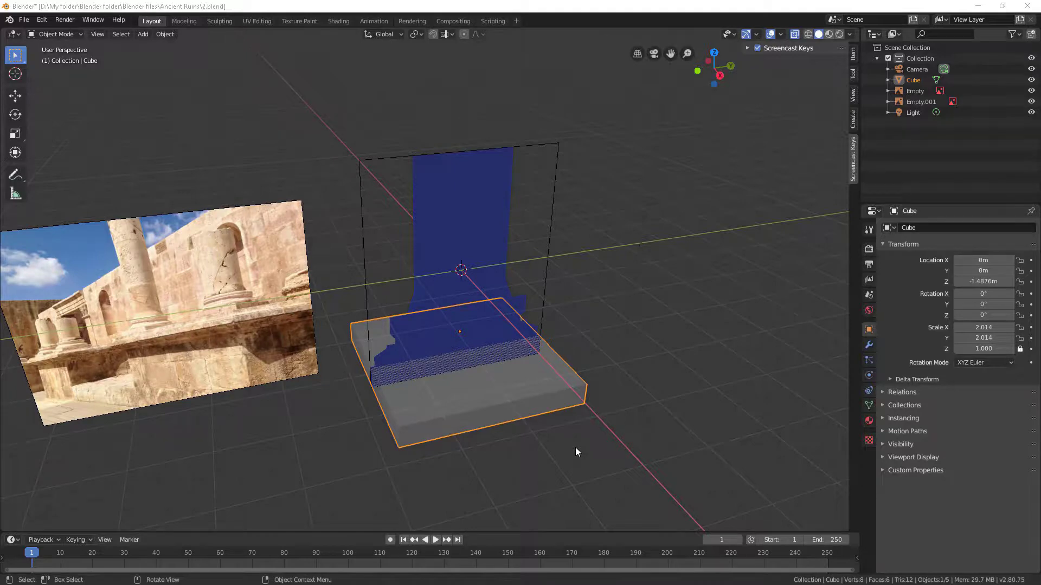
Switch to orthographic view and check the navigation settings in Preferences.
key("KP_5")
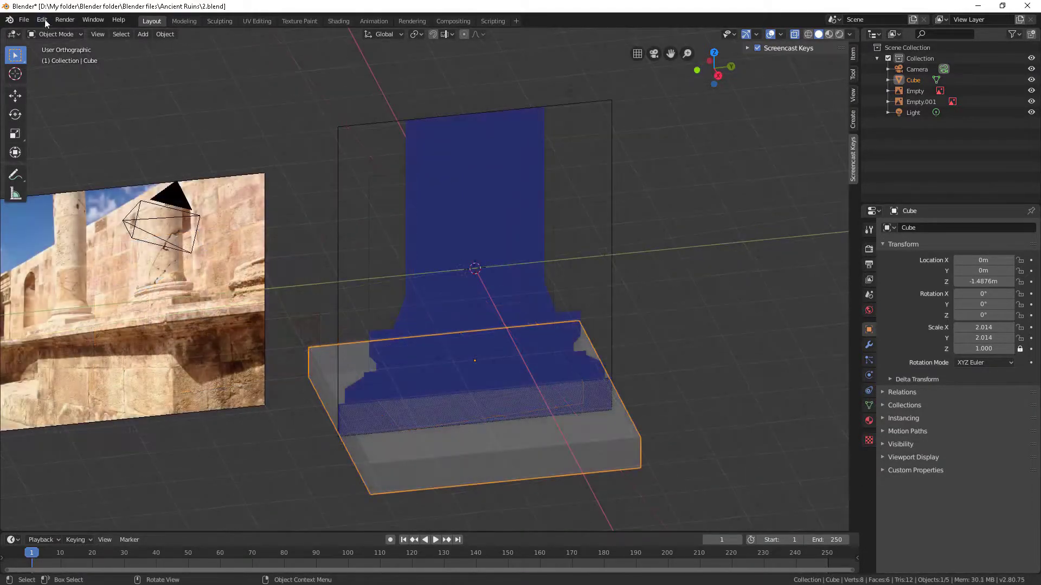
left_click(41, 20)
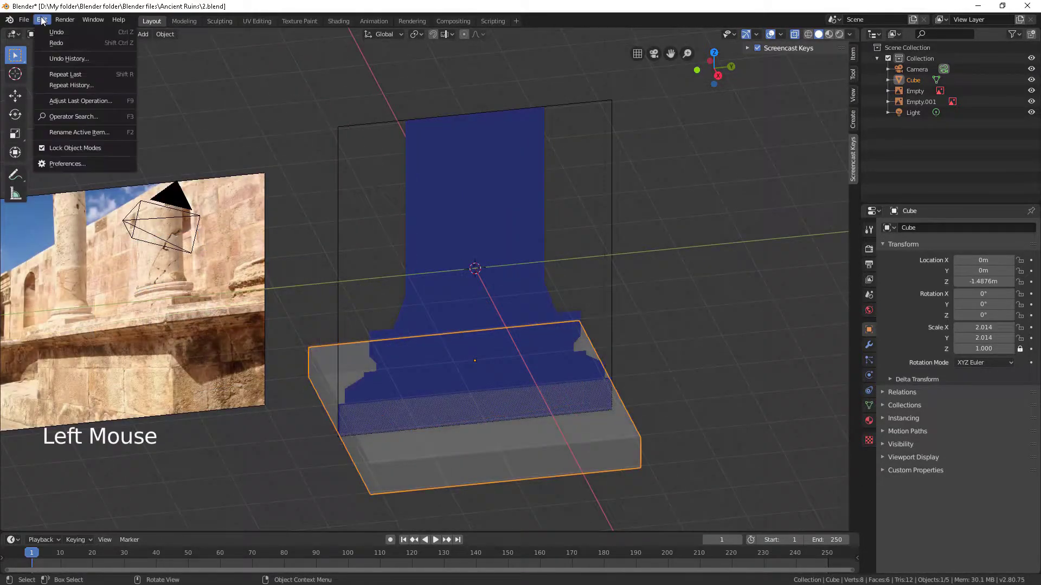
left_click(59, 163)
left_click(85, 173)
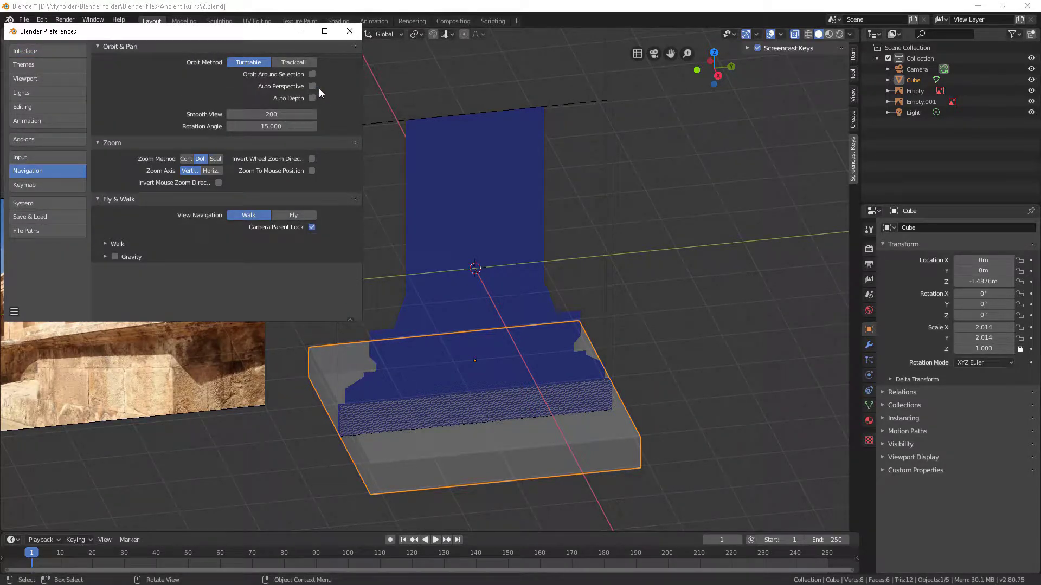
left_click(351, 32)
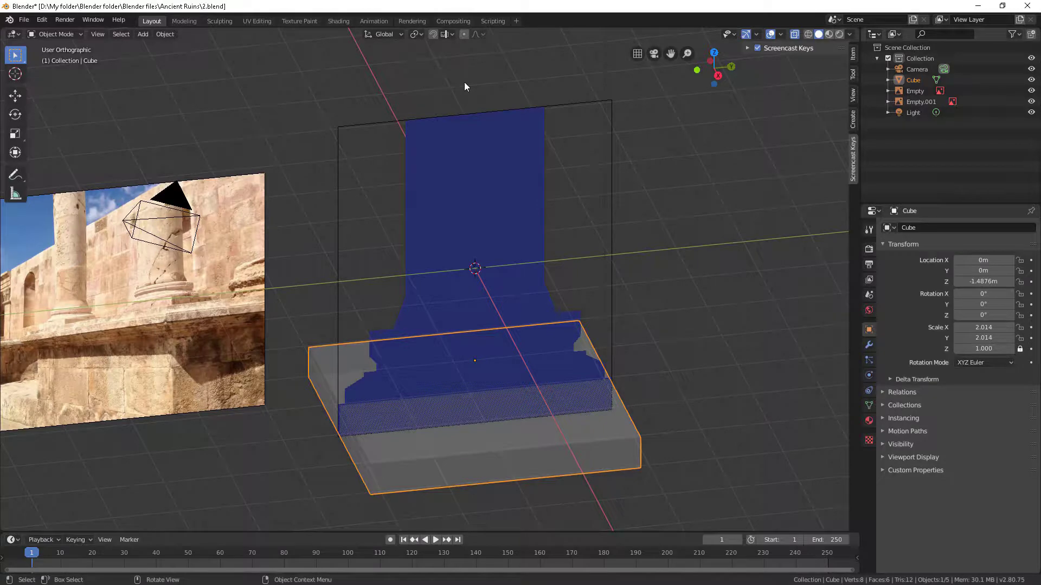
Orbit to a perspective view of the 4.03 × 4.03 × 0.491 m slab and turn off X-ray.
key("KP_1")
key("KP_4")
key("KP_3")
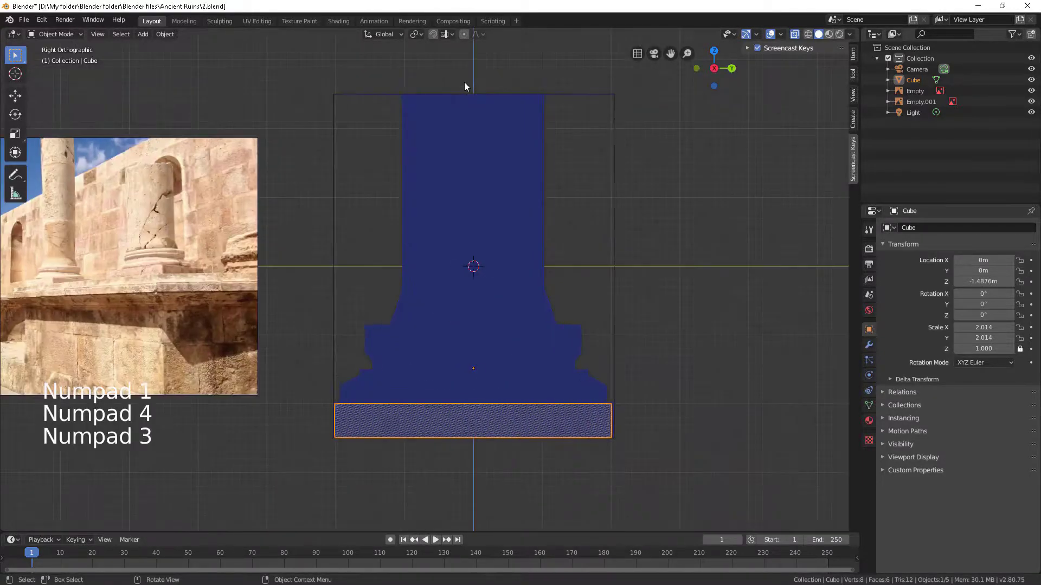
middle_click_drag(464, 84, 479, 65)
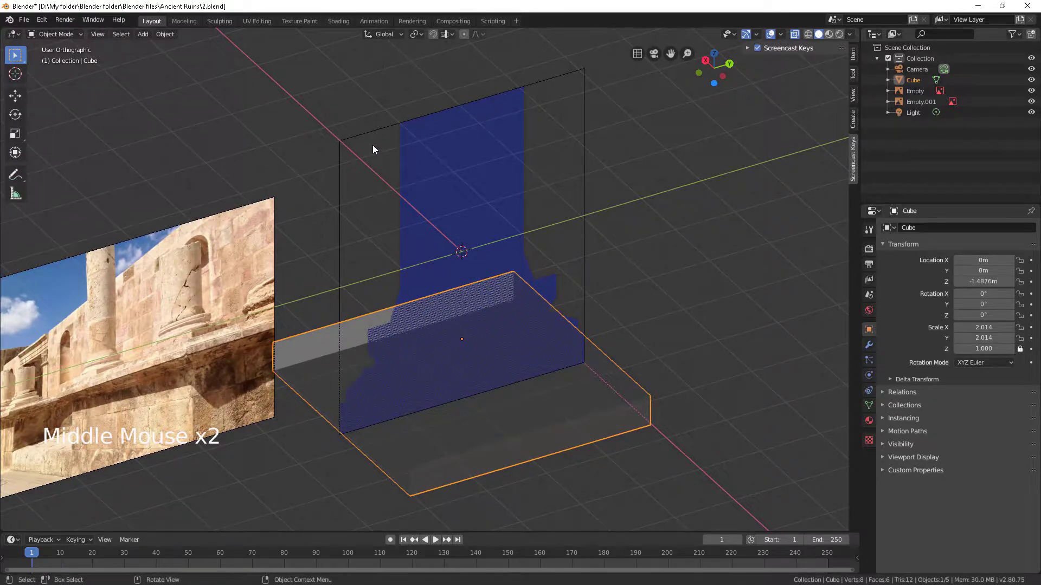
middle_click_drag(372, 145, 437, 232)
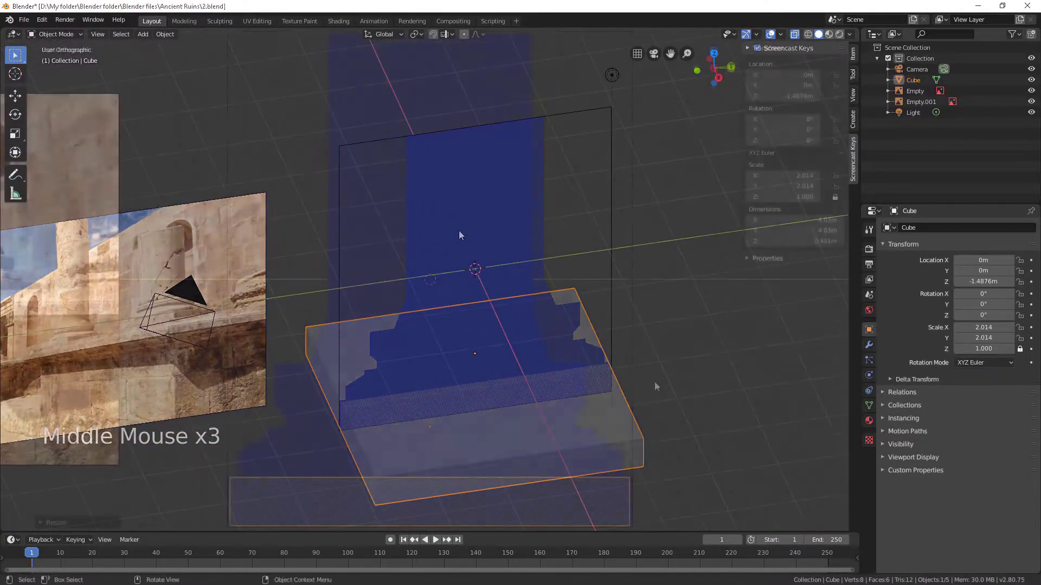
middle_click_drag(655, 386, 689, 412)
scroll(641, 337, "down", 2)
scroll(640, 337, "down", 1)
middle_click_drag(641, 337, 626, 324)
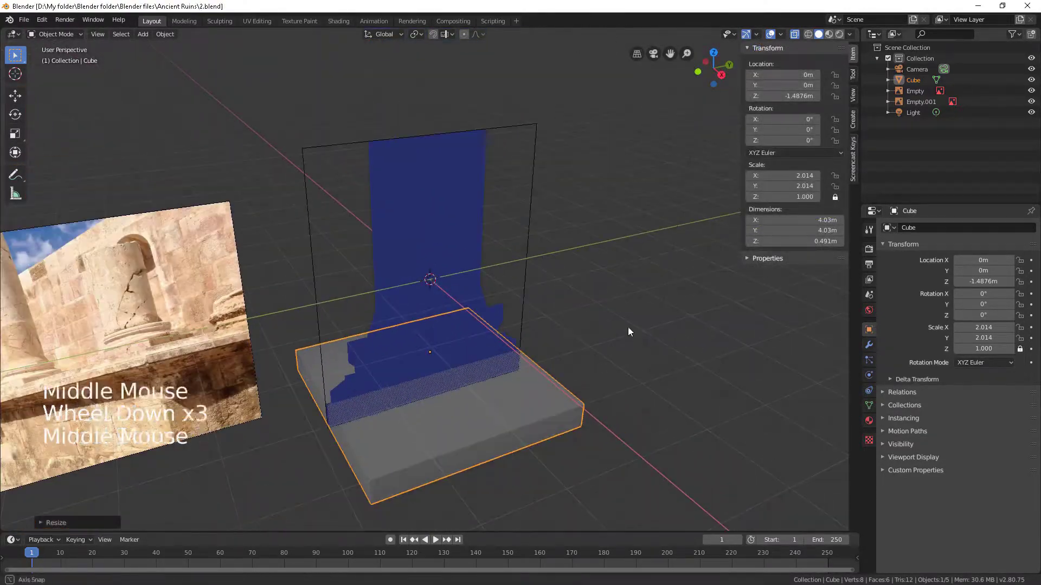
key("alt+z")
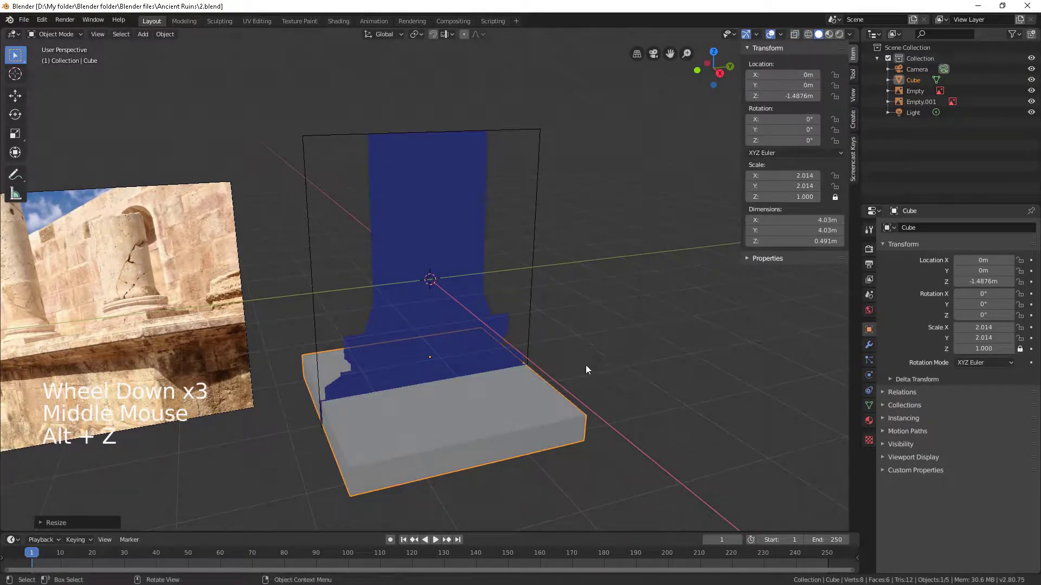
Extrude, shrink and inset the slab's top face to build the lower stepped tiers.
key("Tab")
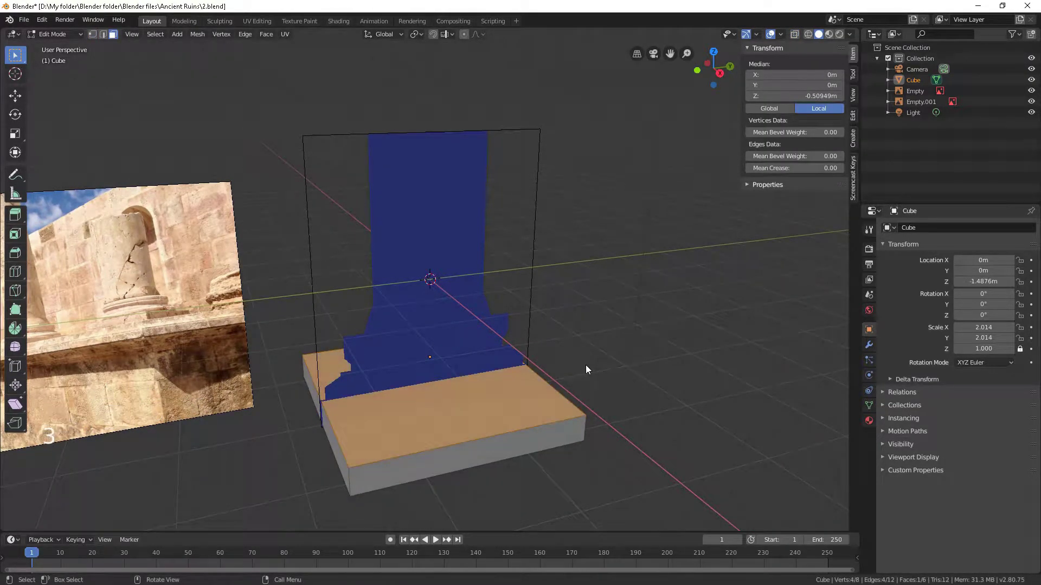
key("e")
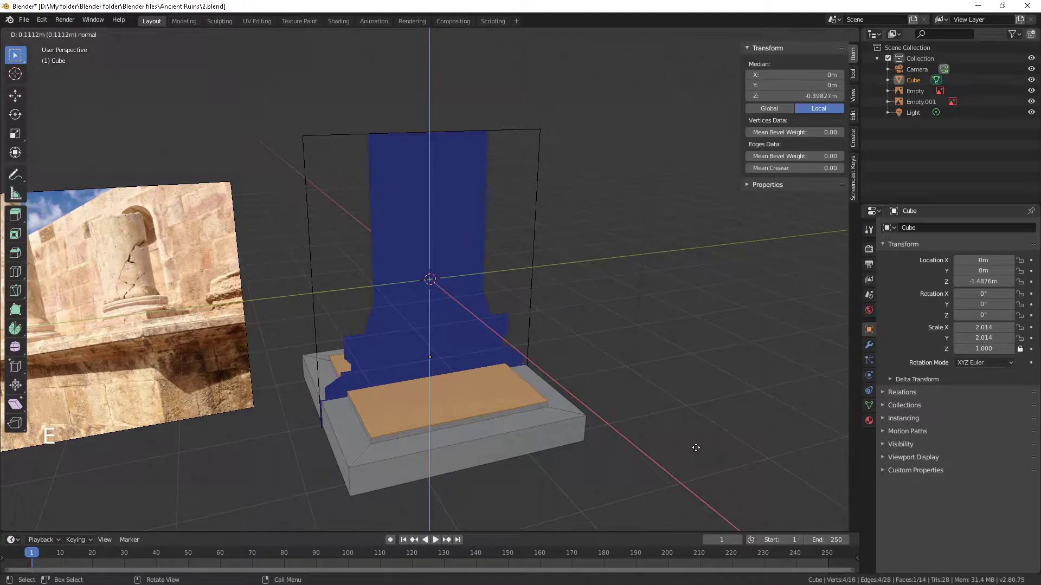
left_click(698, 445)
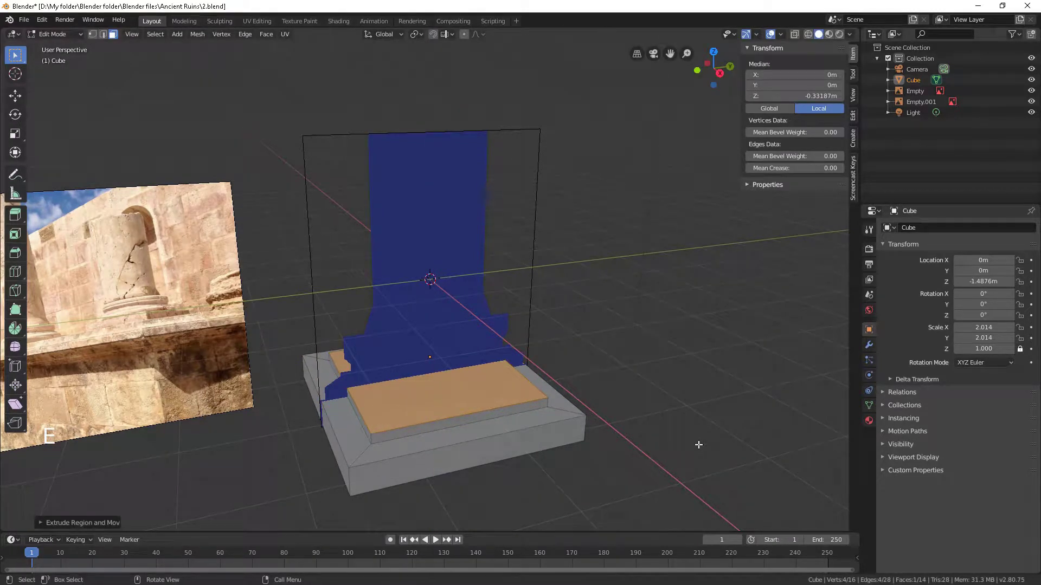
key("e")
left_click(699, 438)
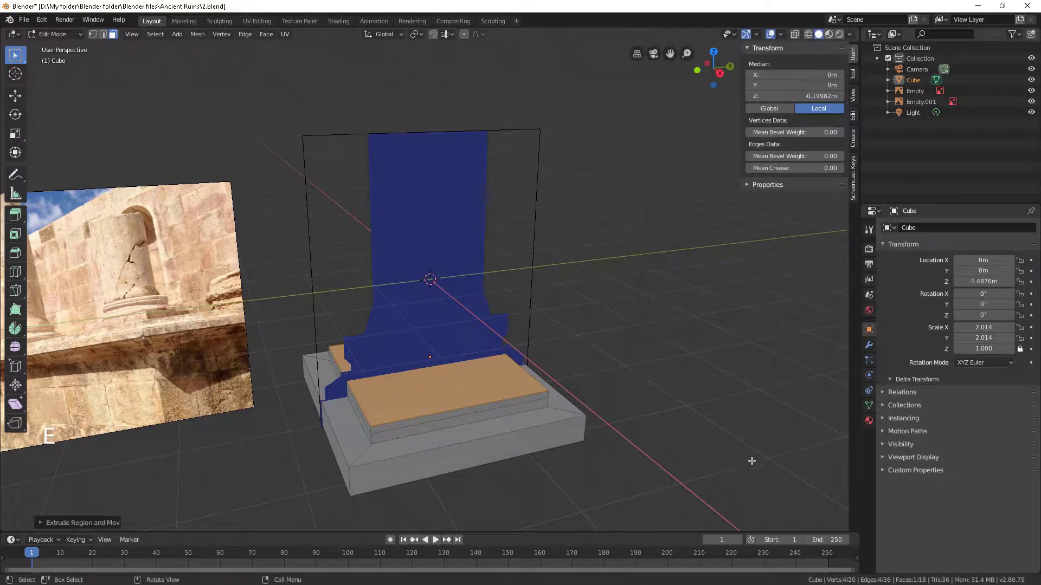
key("s")
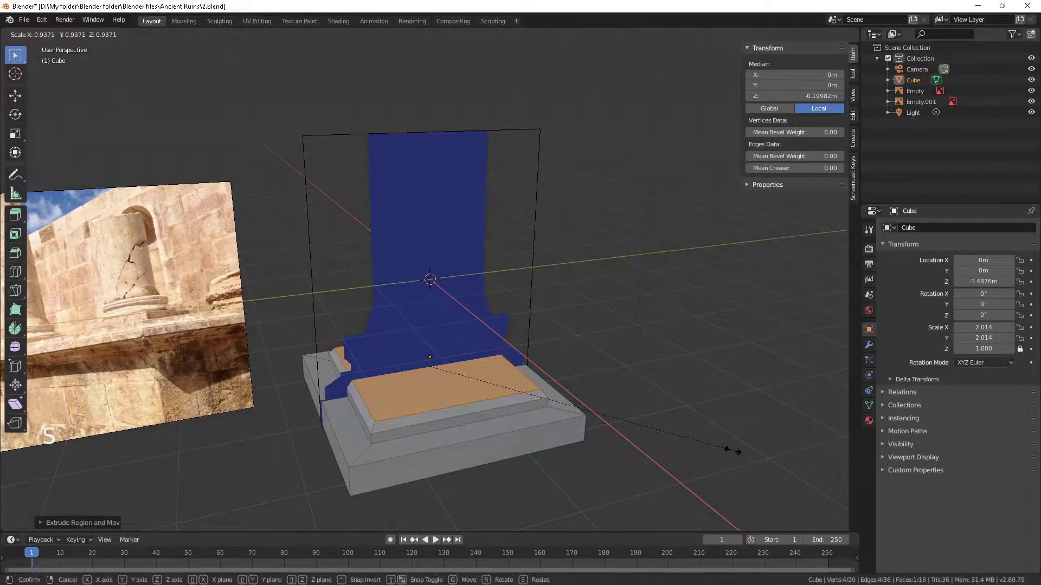
left_click(731, 451)
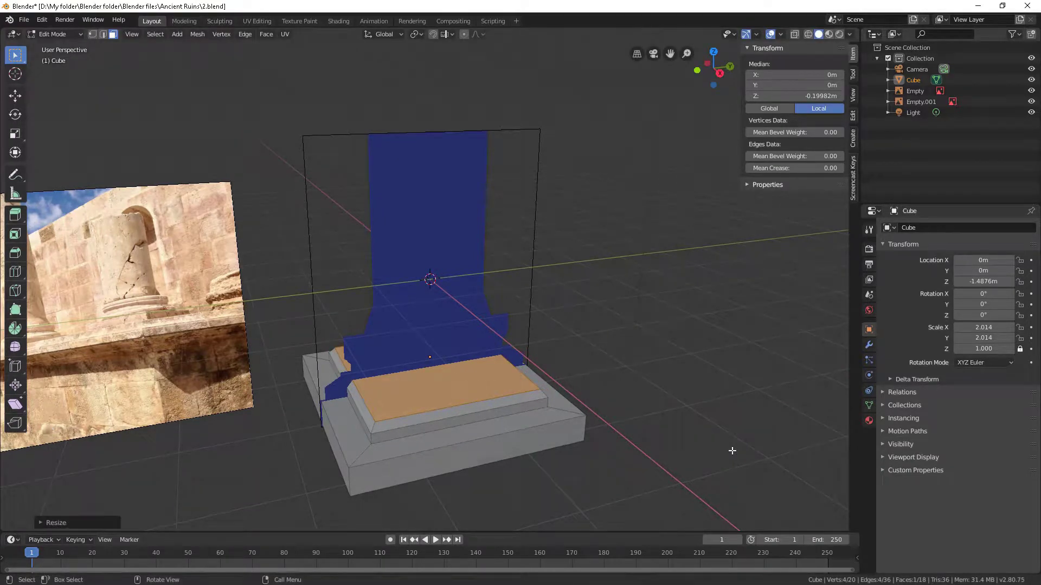
key("e")
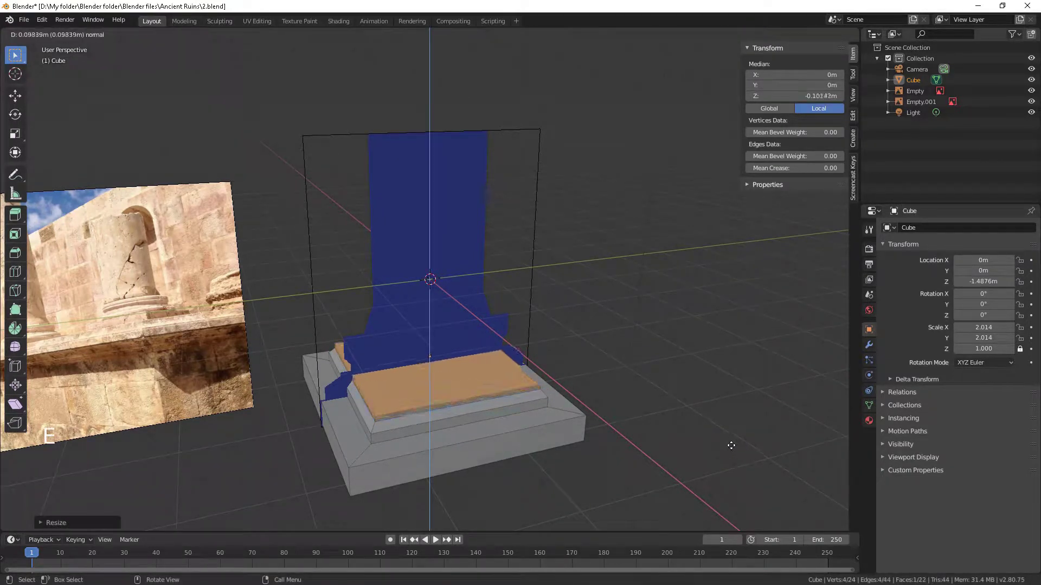
left_click(797, 465)
key("i")
left_click(794, 462)
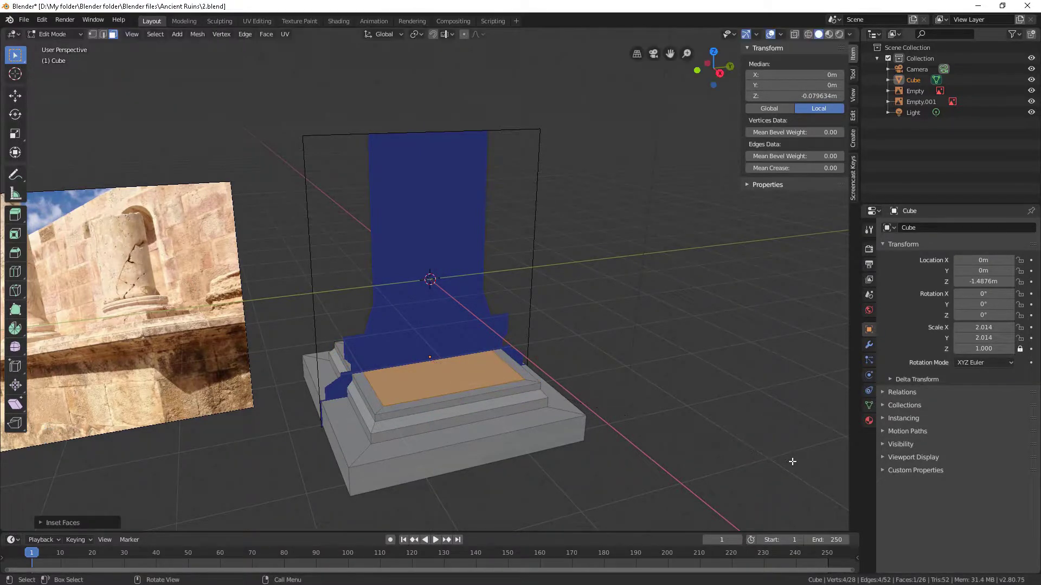
key("e")
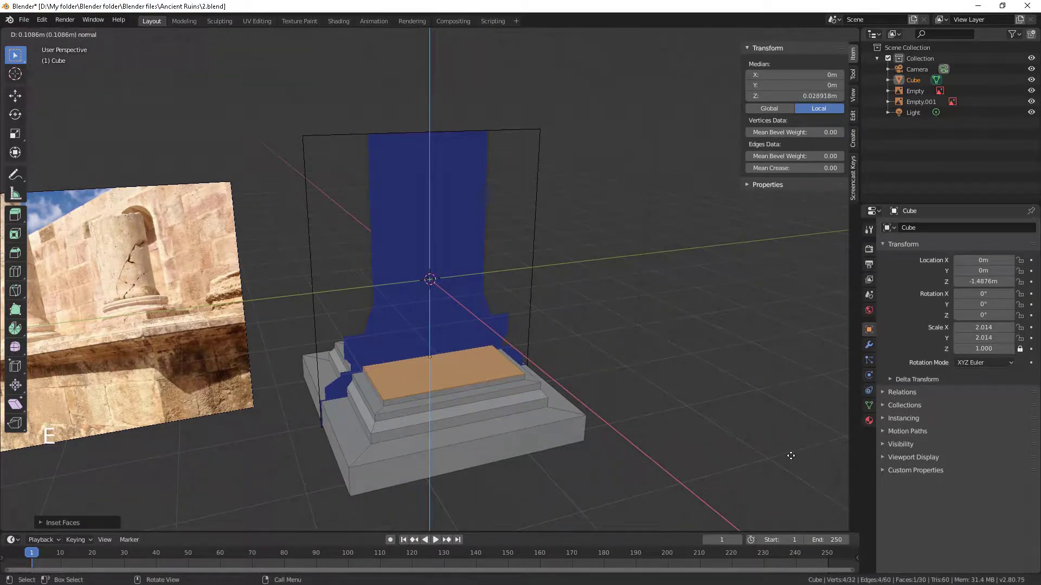
left_click(790, 455)
Add upper tiers by extruding, widening, insetting and shrinking, ending with a tall shaft about 2.935 m high.
key("e")
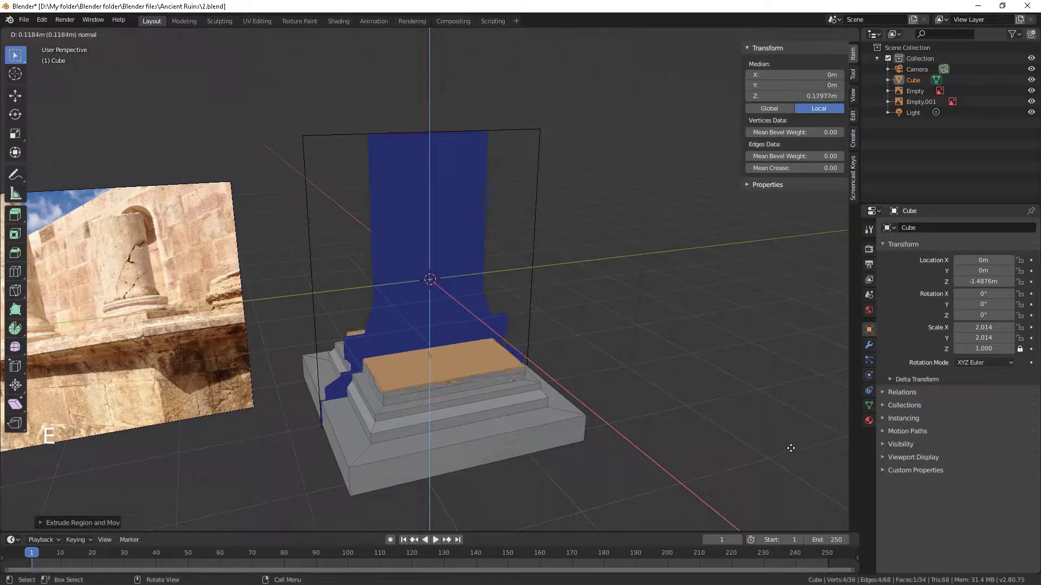
left_click(793, 447)
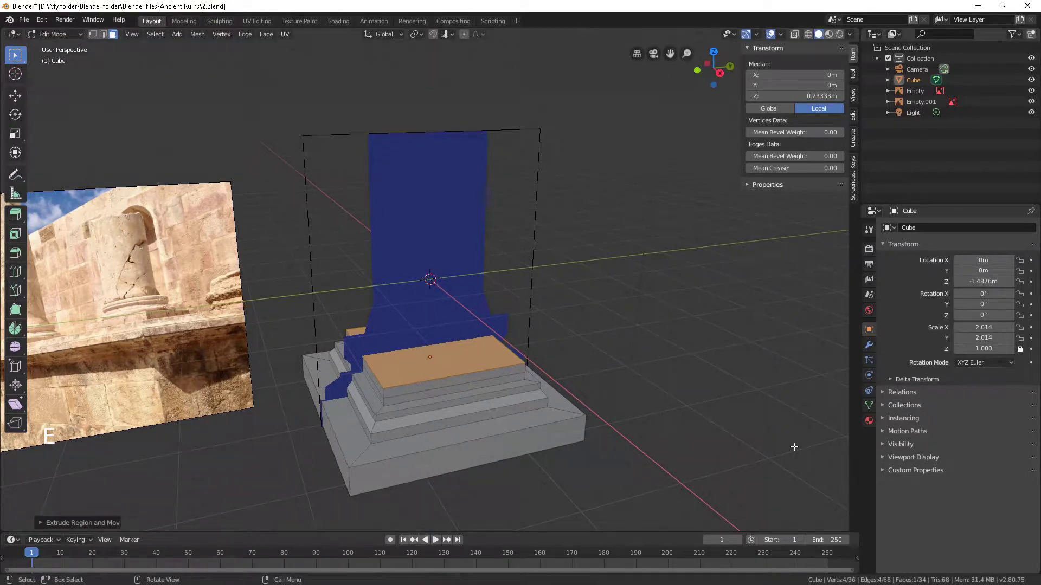
key("s")
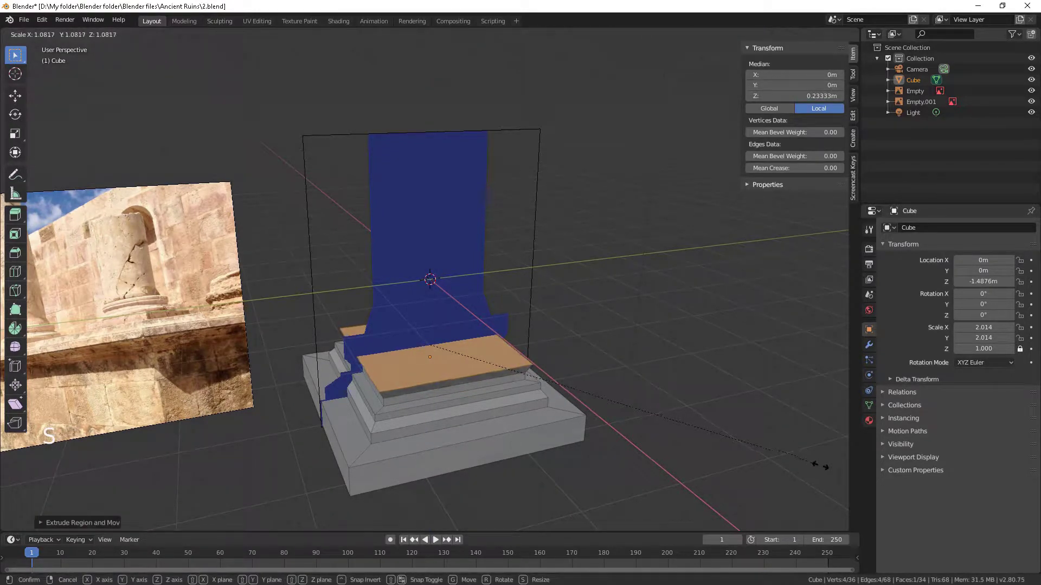
left_click(828, 474)
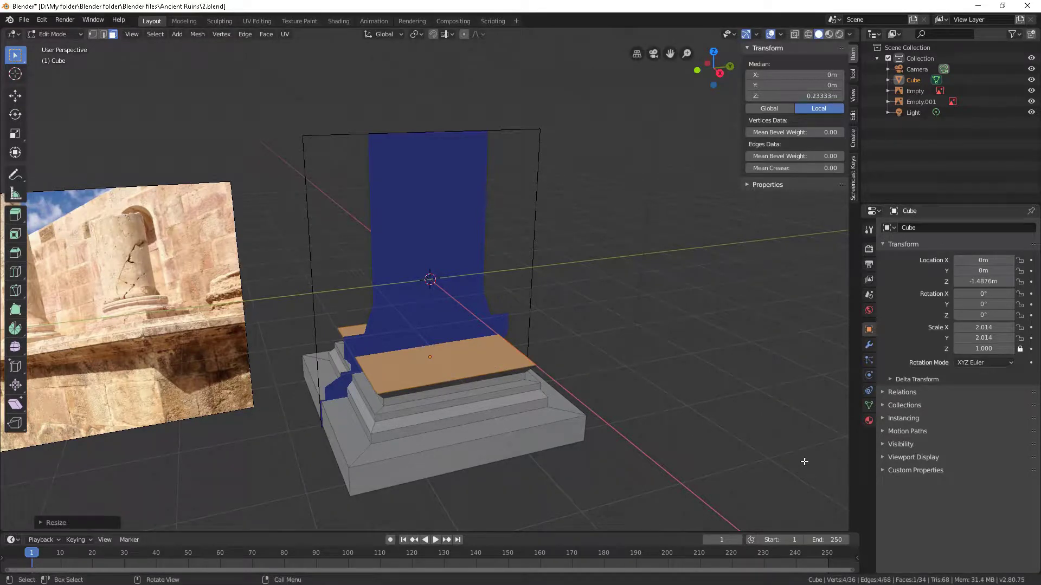
key("e")
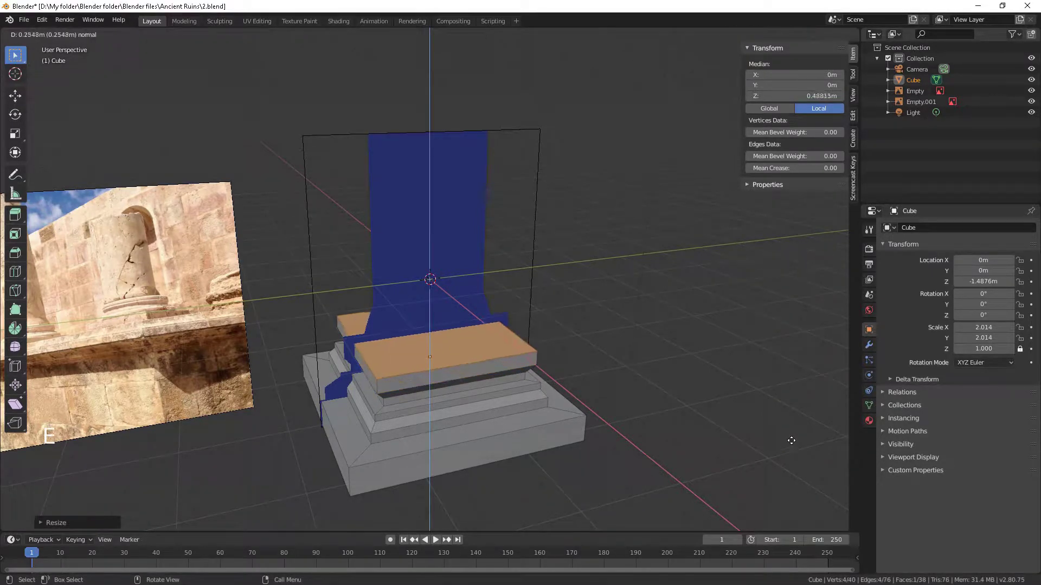
left_click(791, 437)
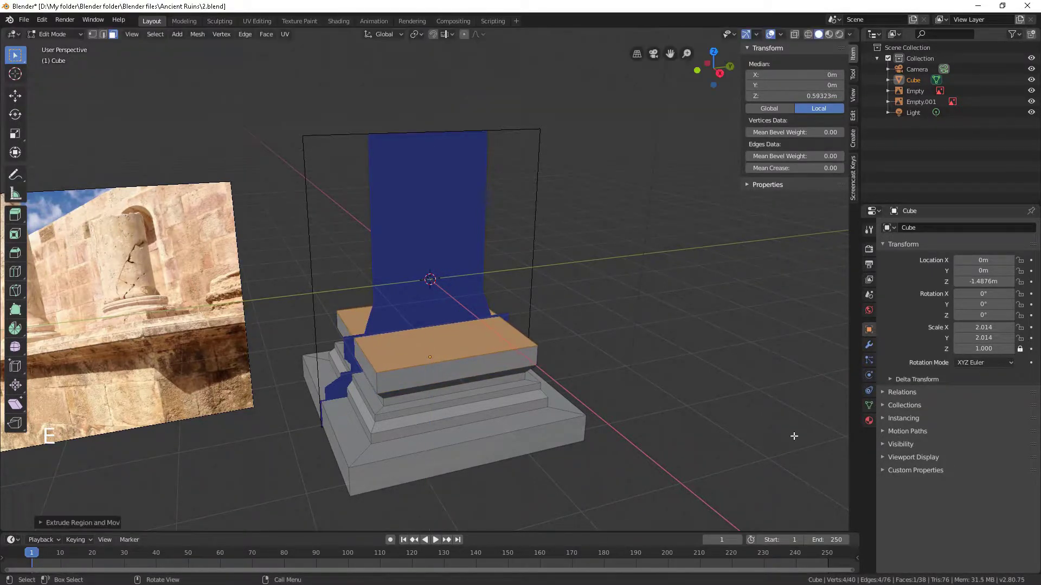
key("i")
left_click(787, 435)
key("e")
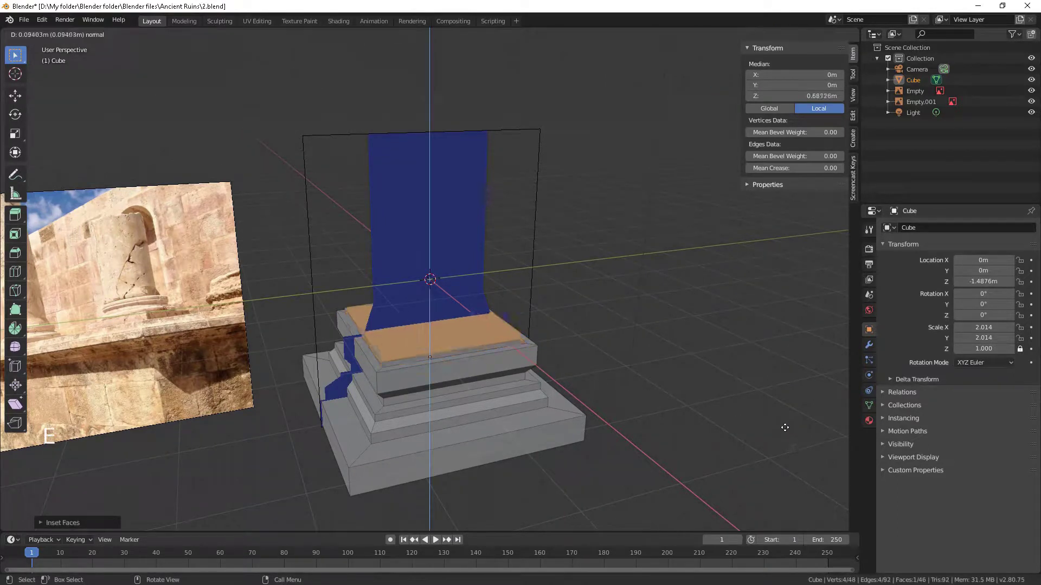
left_click(783, 415)
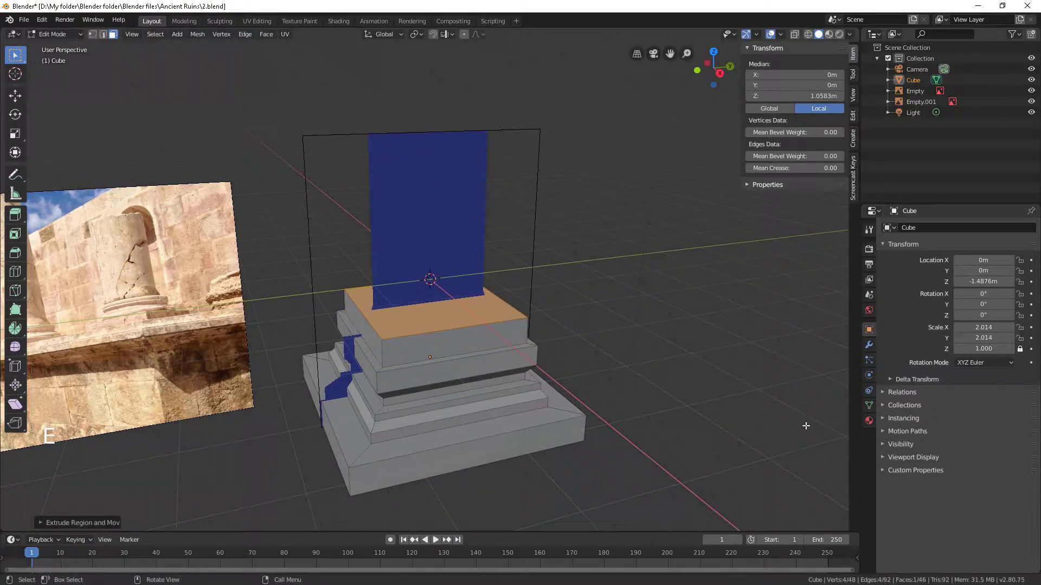
key("s")
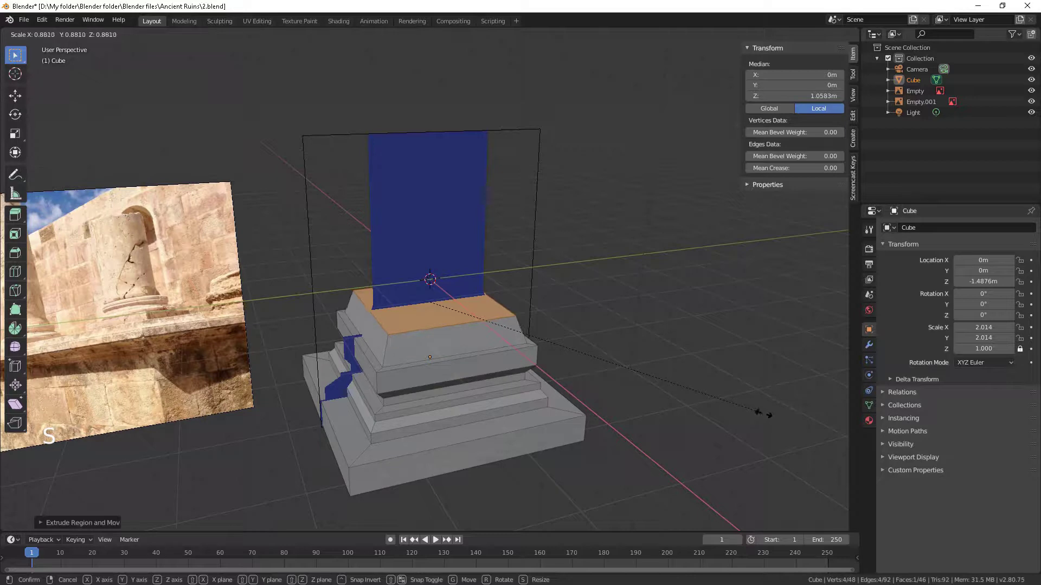
left_click(758, 412)
key("e")
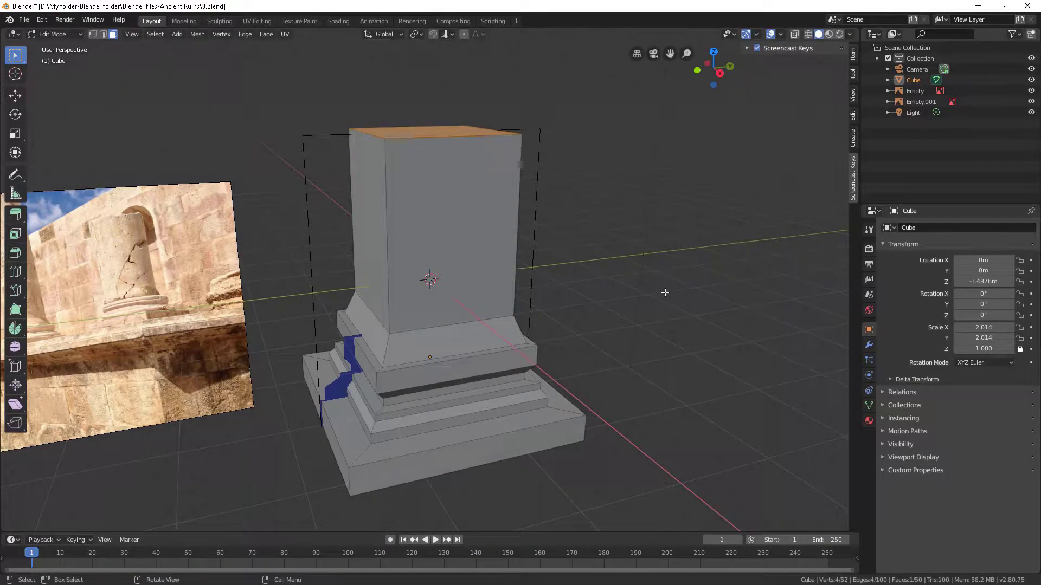
Leave Edit Mode and duplicate the column with copy and paste.
key("Tab")
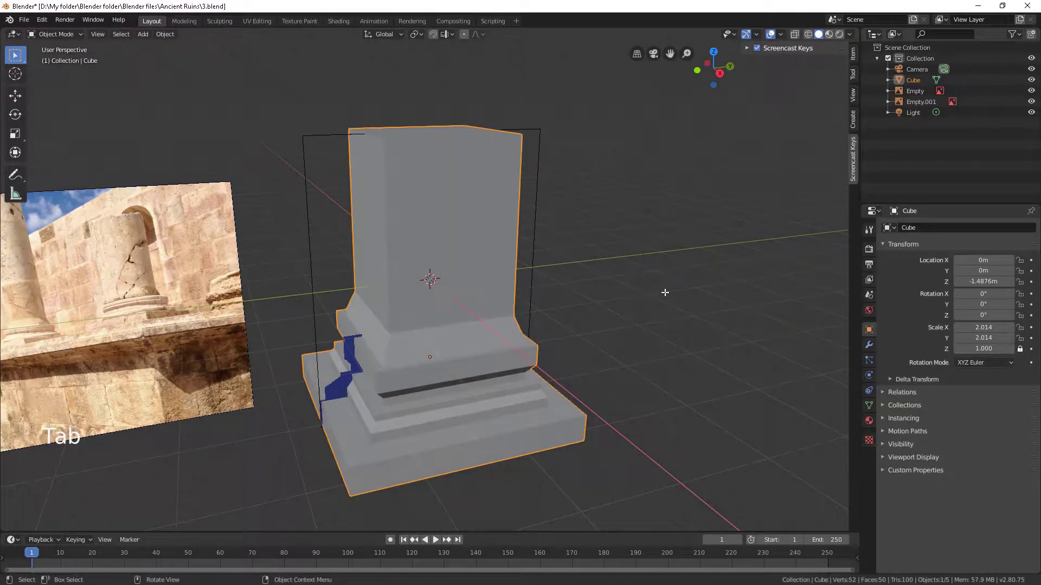
key("ctrl+c")
left_click(664, 296)
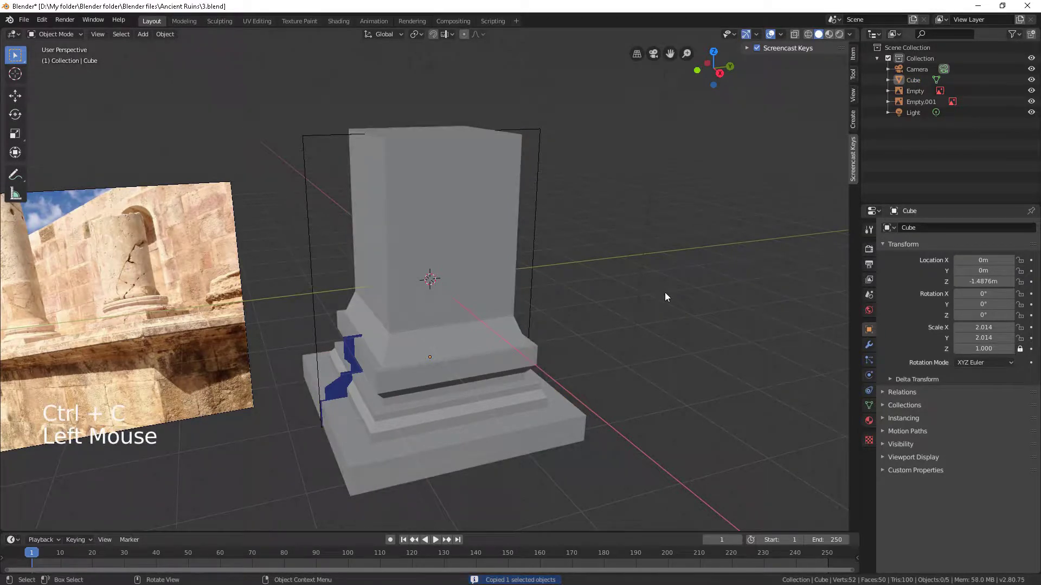
key("ctrl+v")
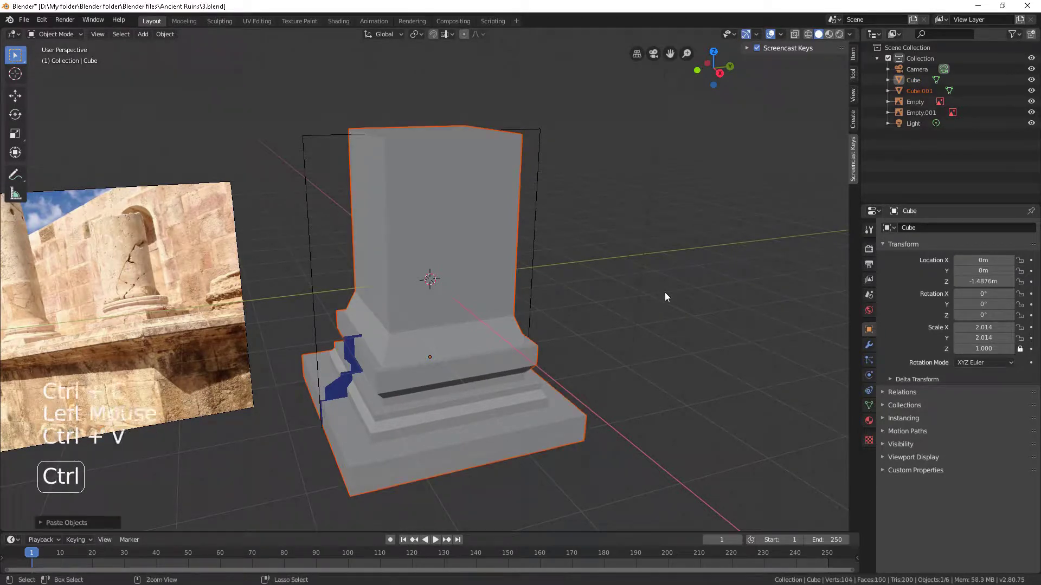
Rename the original column to LOW POLY and the duplicate Cube.001 to HIGH POLY.
double_click(911, 80)
type("LOW POLY")
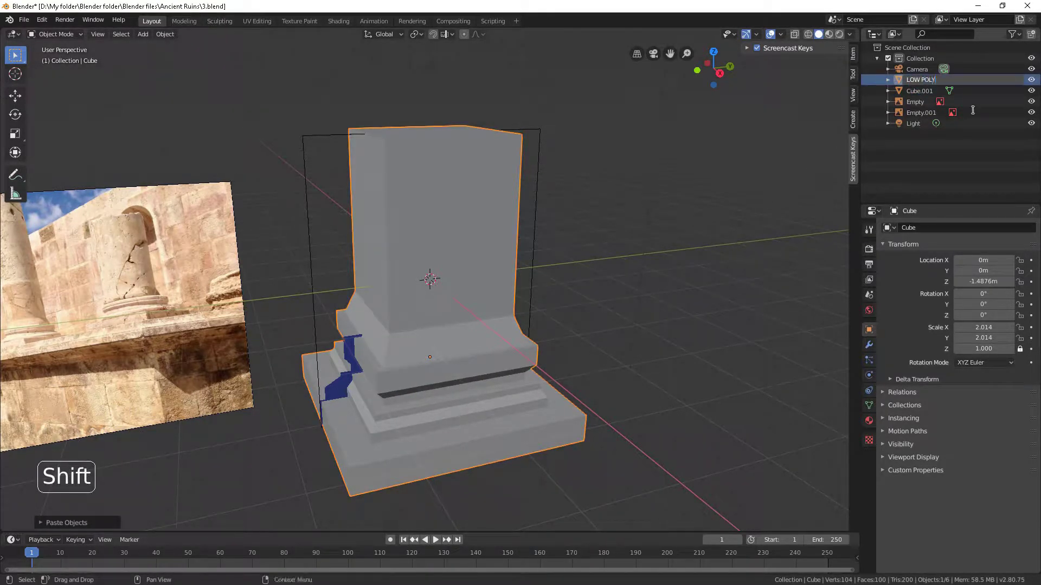
key("Return")
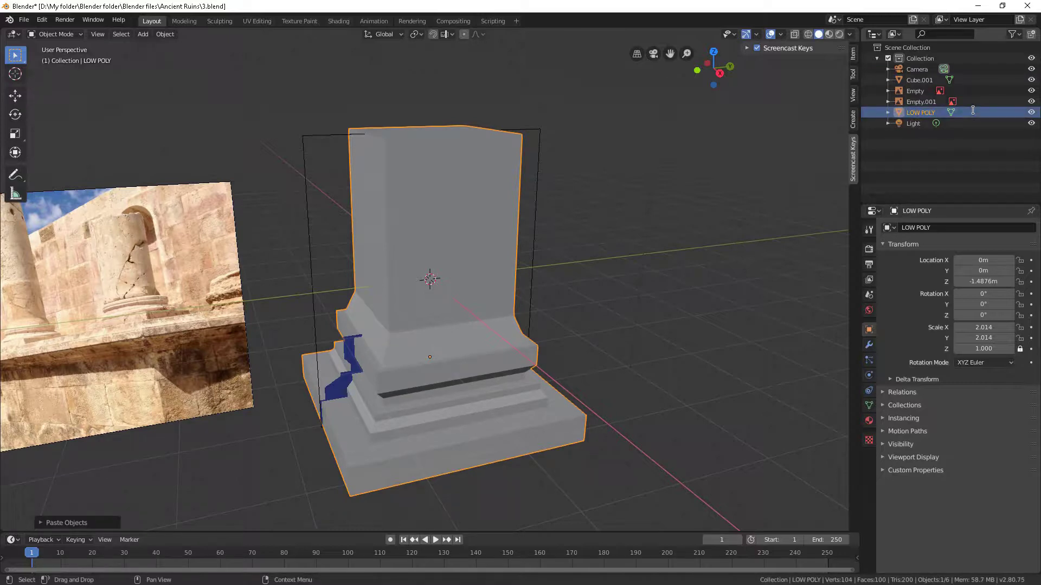
left_click(928, 80)
double_click(928, 79)
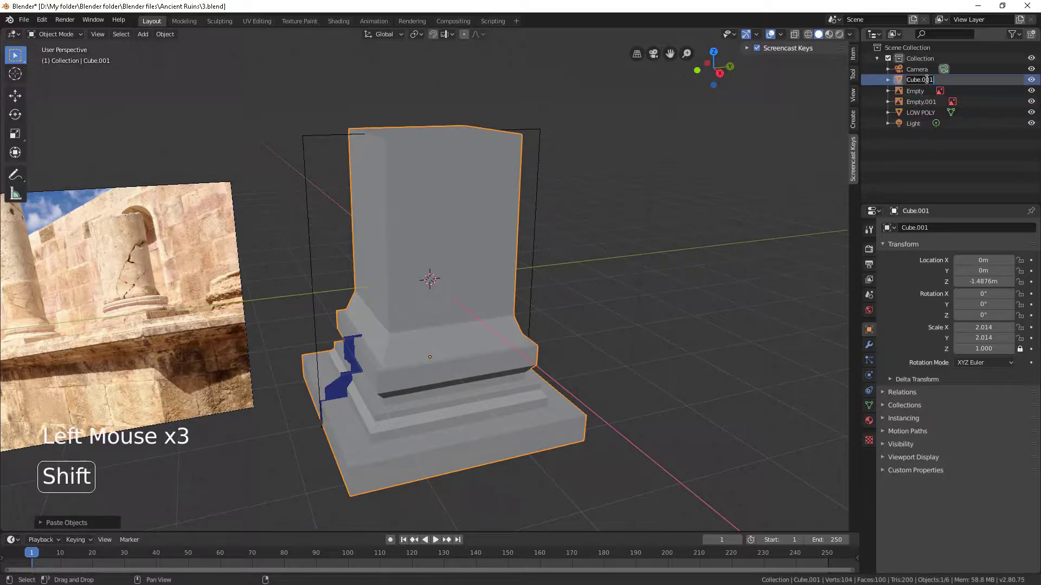
type("HIGH POLY")
key("Return")
Delete Empty.001, hide HIGH POLY in the viewport and select LOW POLY.
left_click(816, 124)
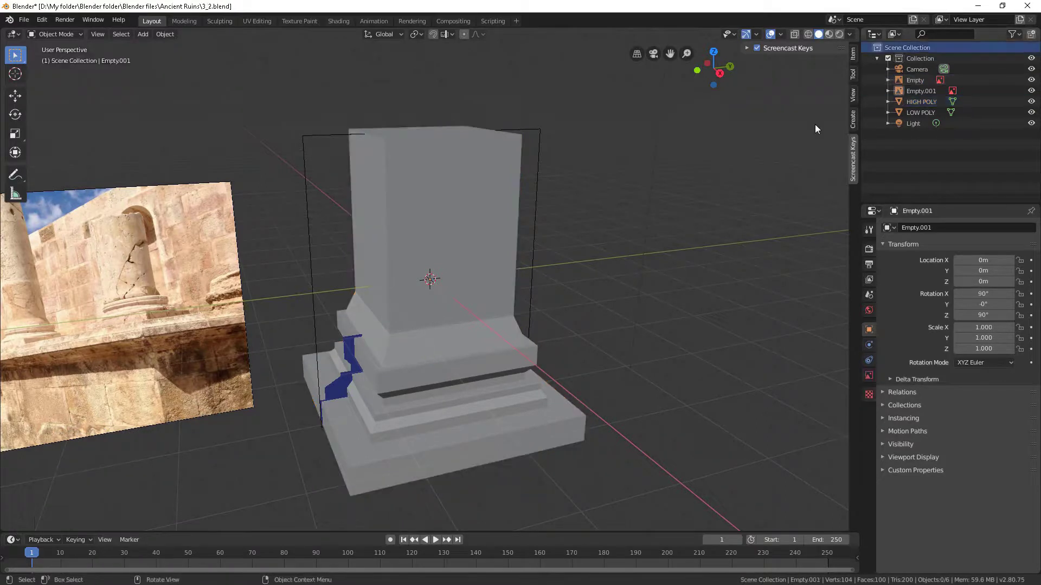
left_click(913, 92)
right_click(912, 93)
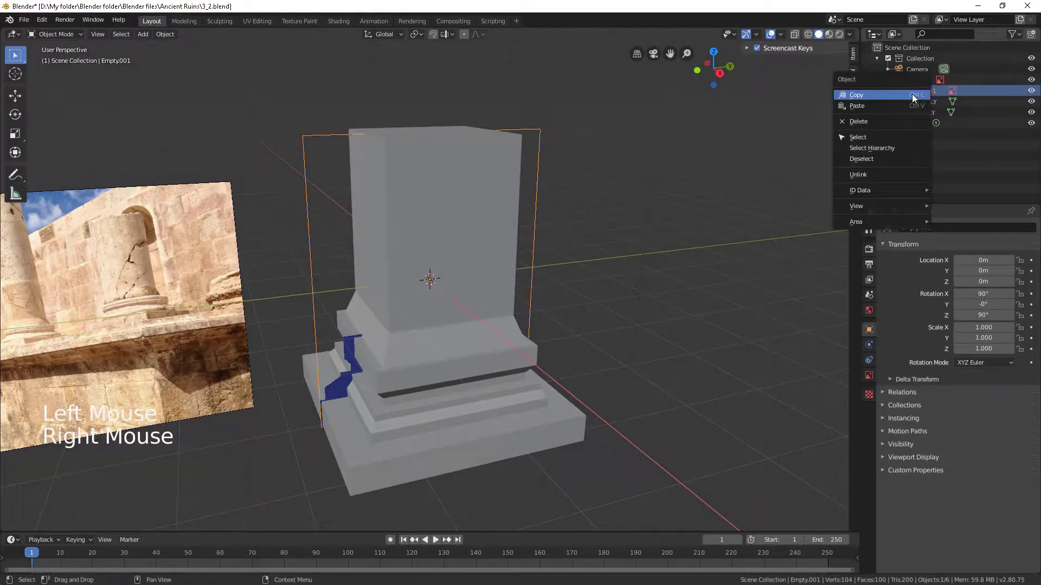
left_click(896, 122)
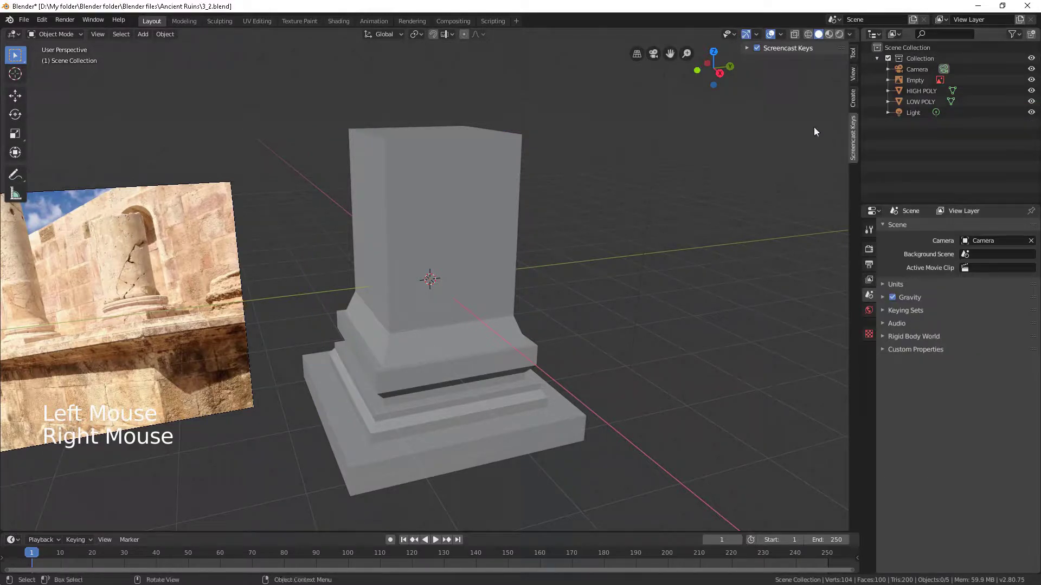
left_click(1031, 91)
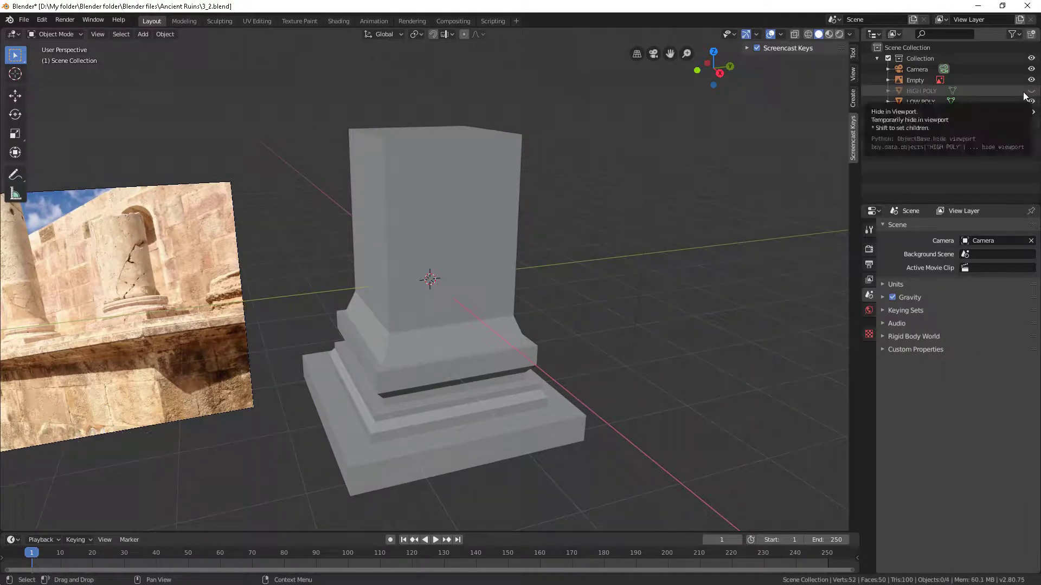
left_click(1014, 101)
Add two sets of five loop cuts to the LOW POLY column, crossing on its top.
key("Tab")
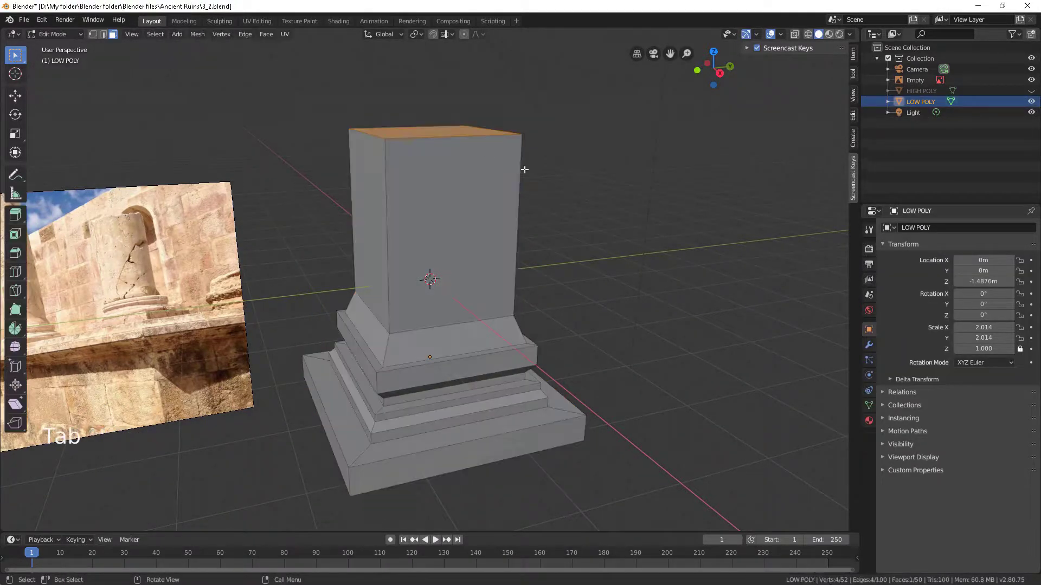
middle_click_drag(488, 158, 574, 185)
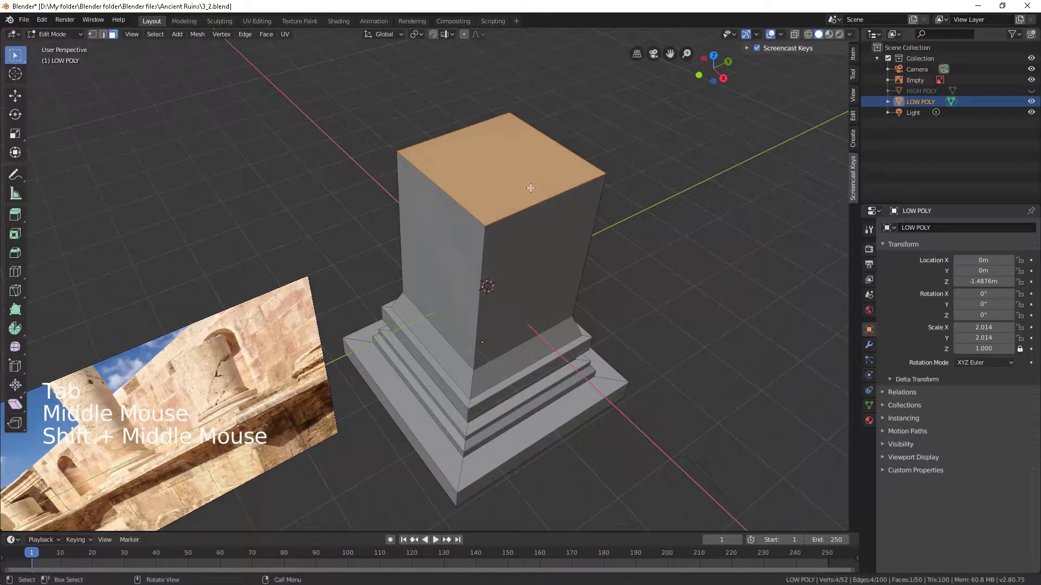
key("ctrl+r")
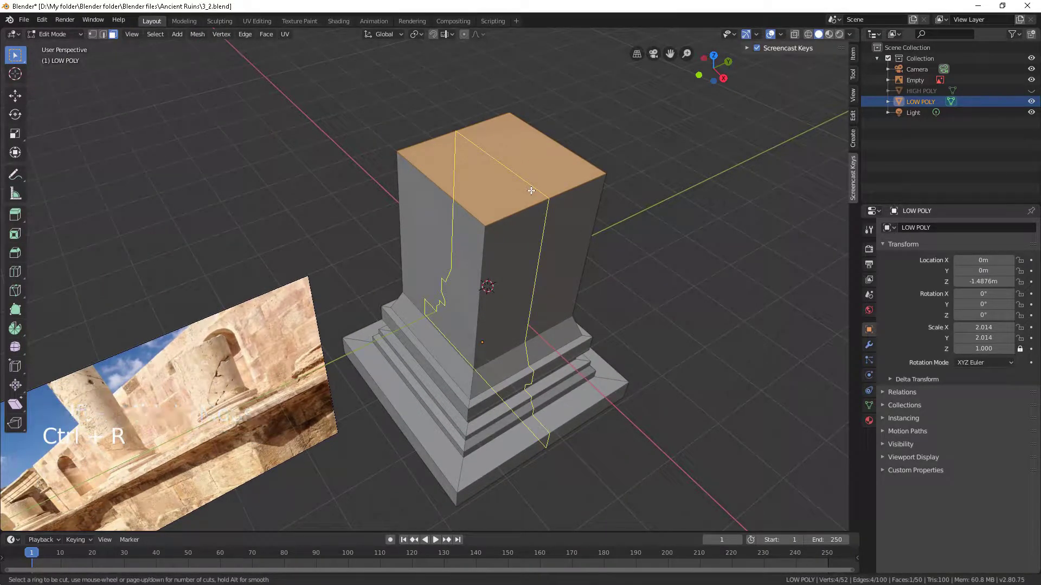
scroll(532, 190, "up", 4)
left_click(532, 190)
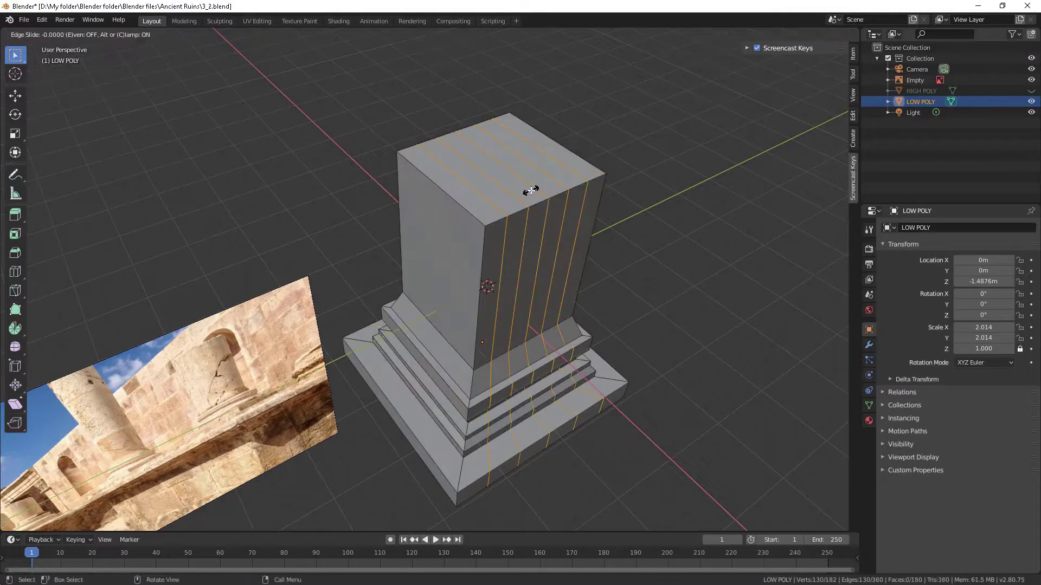
left_click(531, 190)
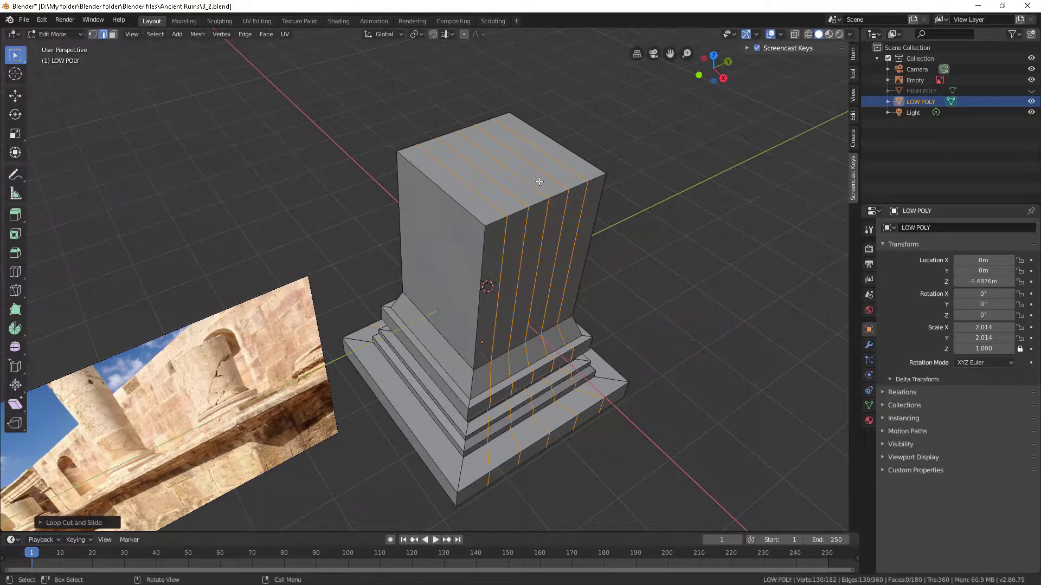
key("ctrl+r")
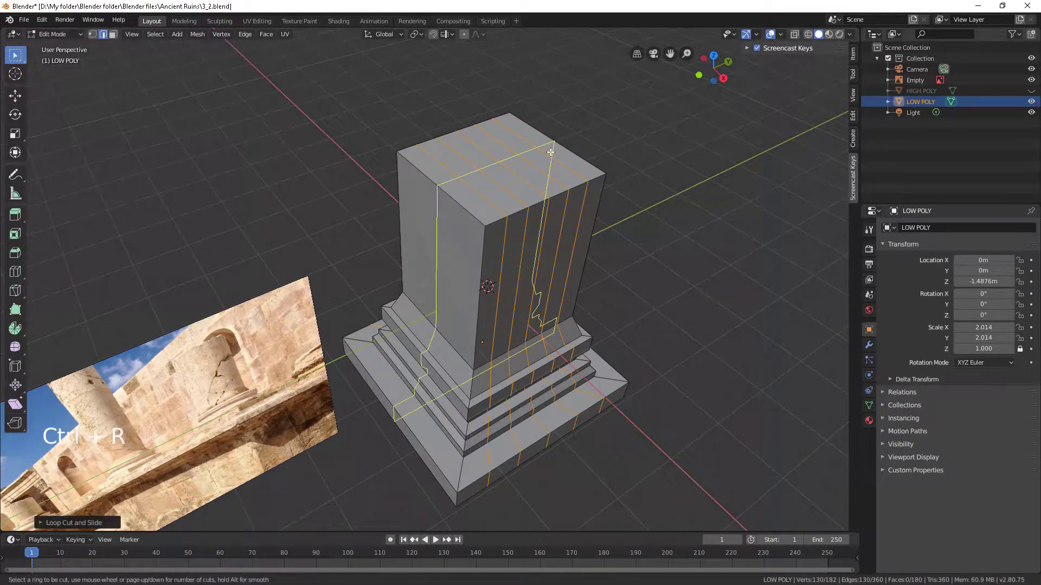
scroll(551, 153, "up", 4)
left_click(551, 152)
left_click(551, 152)
Select the column's top vertices and the first of the horizontal base edge loops.
key("1")
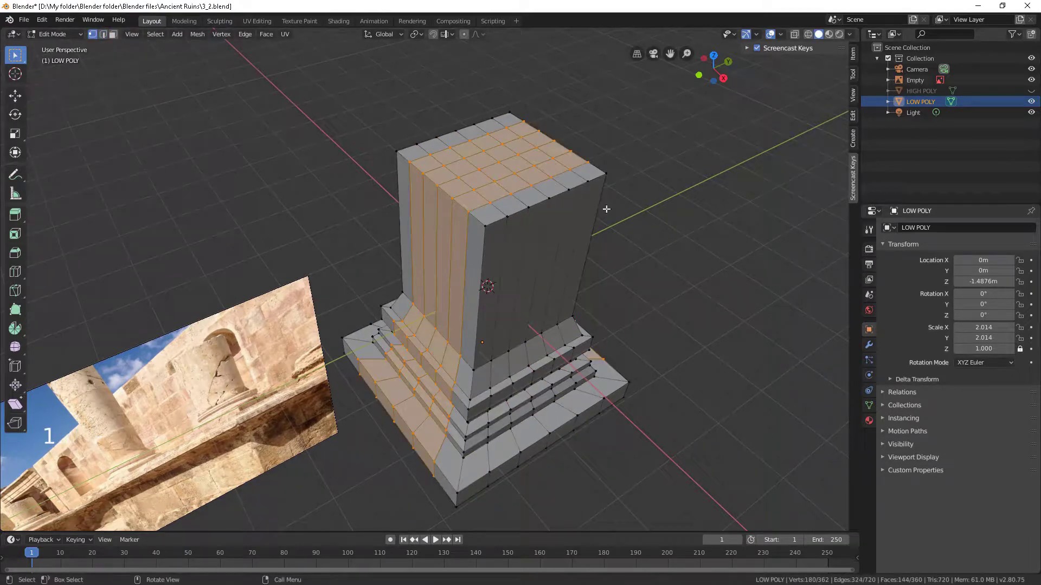
left_click_drag(636, 229, 373, 62)
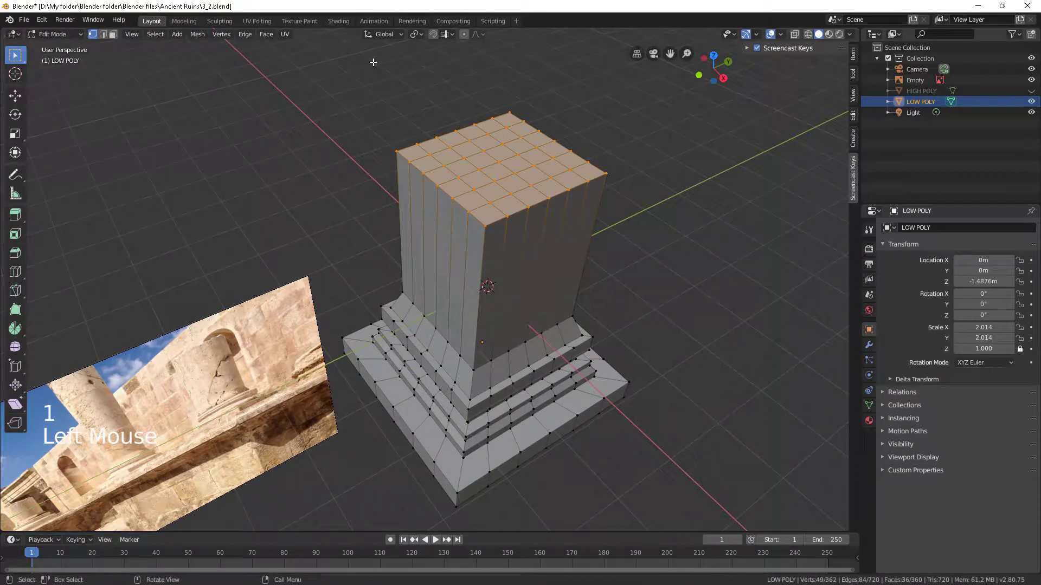
key("2")
left_click(480, 357, "alt+shift")
middle_click_drag(479, 358, 486, 370)
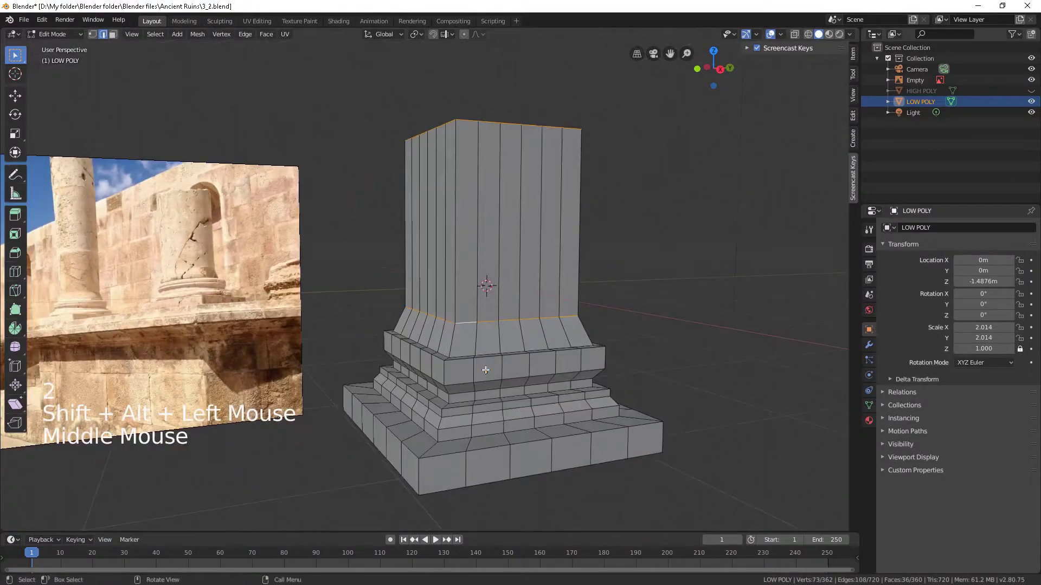
scroll(486, 370, "up", 3)
left_click(491, 432, "alt+shift")
left_click(497, 451, "alt+shift")
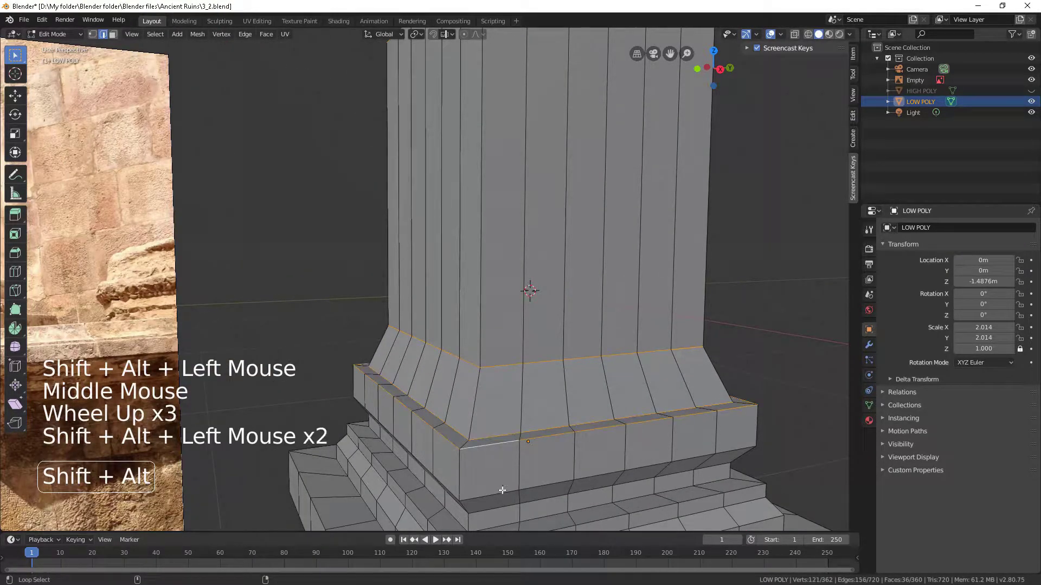
left_click(501, 490, "alt+shift")
left_click(501, 507, "alt+shift")
Add the remaining lower edge loops to the selection and bring up the LoopTools menu.
middle_click_drag(501, 507, 574, 312, "shift")
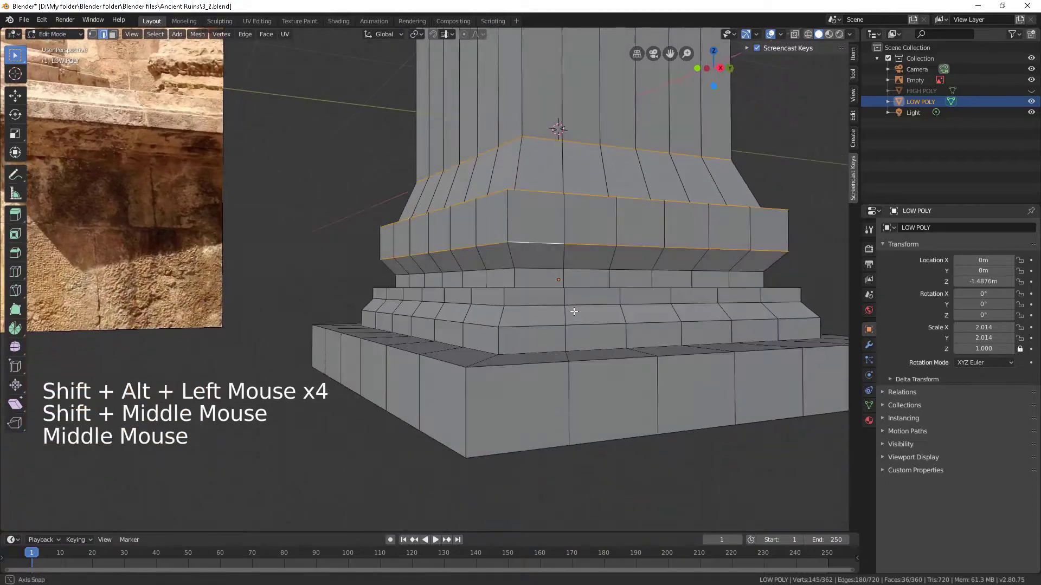
left_click(539, 271, "alt+shift")
middle_click_drag(539, 271, 530, 339)
left_click(531, 355, "alt+shift")
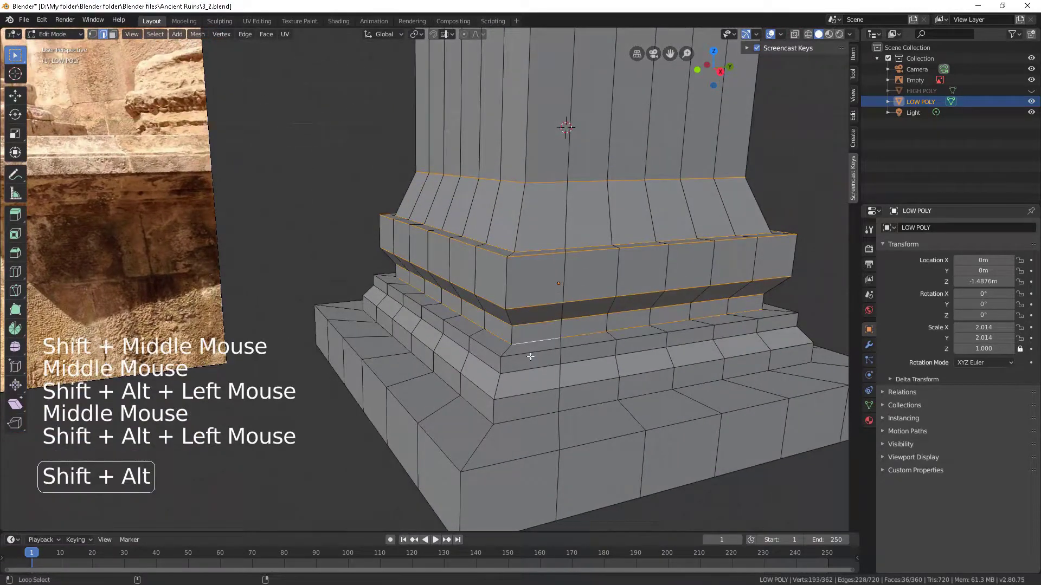
left_click(531, 359, "alt+shift")
left_click(532, 374, "alt+shift")
left_click(533, 390, "alt+shift")
left_click(535, 413, "alt+shift")
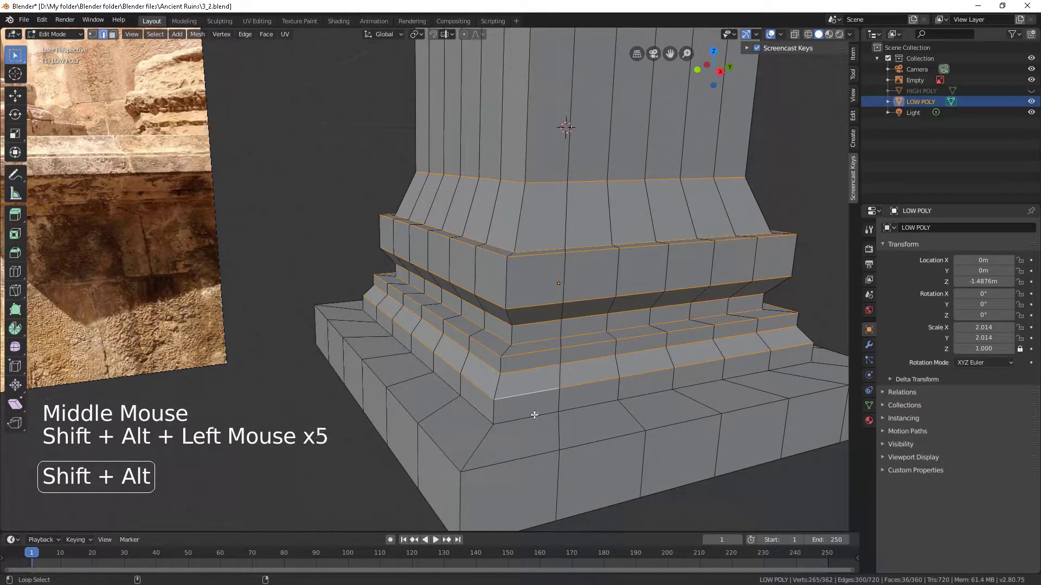
left_click(535, 414, "alt+shift")
scroll(534, 415, "down", 4)
middle_click_drag(534, 415, 556, 178)
right_click(556, 179)
mouse_move(556, 178)
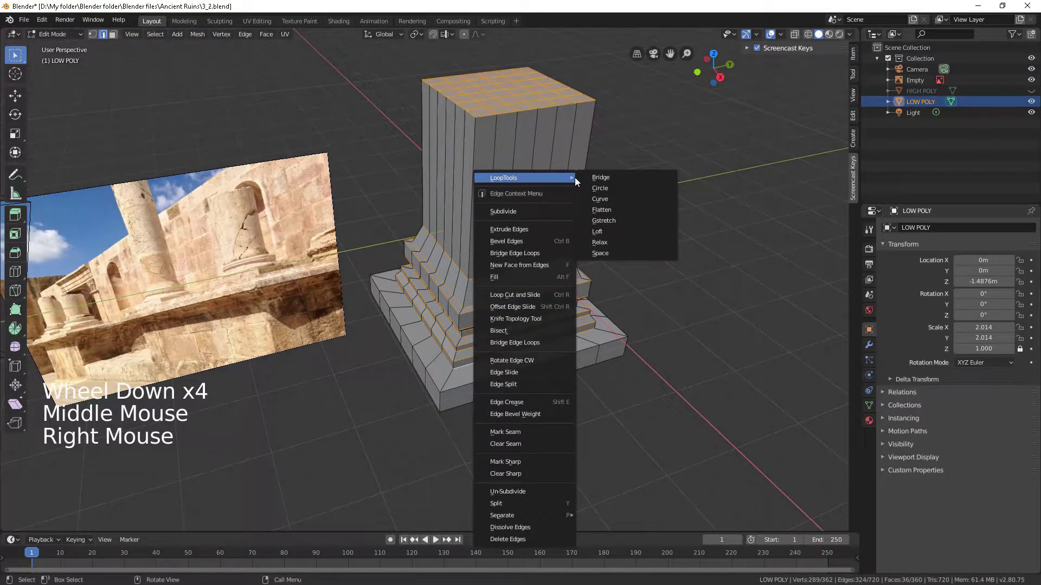
Apply LoopTools Circle to the selected loops and search the Preferences add-ons for 'loop'.
left_click(604, 188)
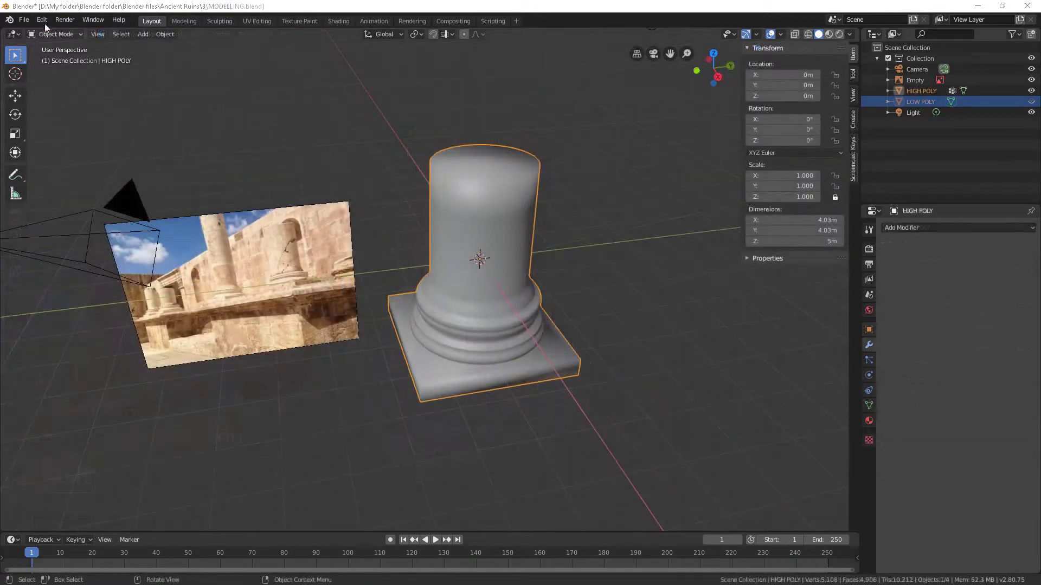
left_click(42, 20)
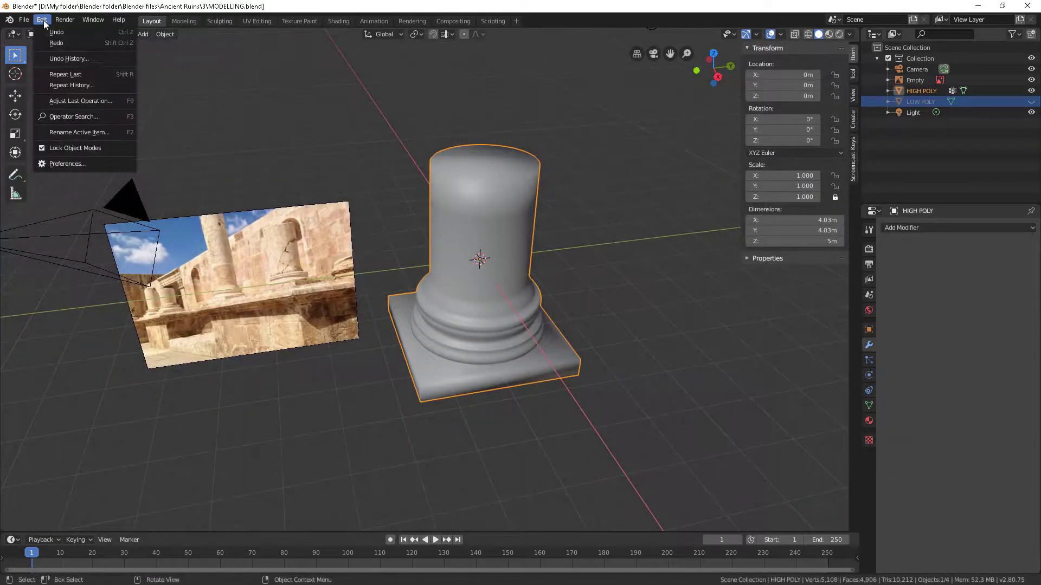
left_click(69, 164)
left_click(70, 140)
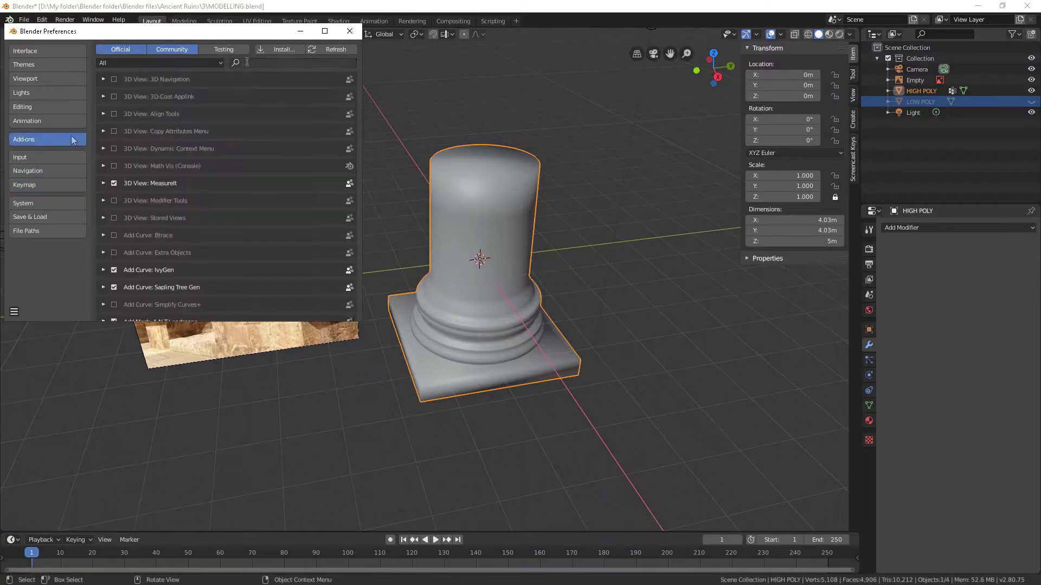
left_click(247, 63)
type("loop")
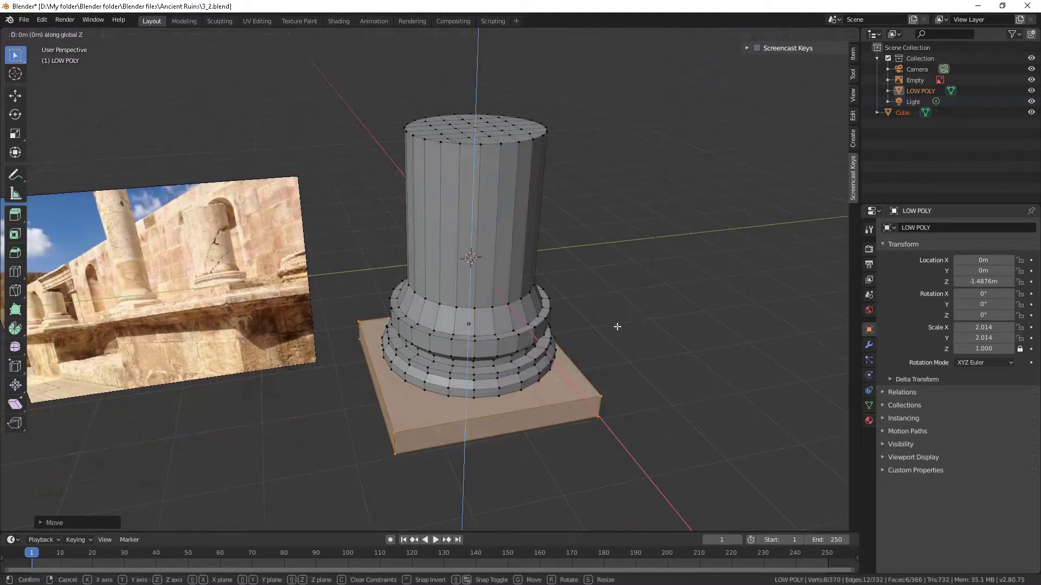
Lower the Cube slab along Z, hide LOW POLY, then show and select HIGH POLY.
key("g")
key("z")
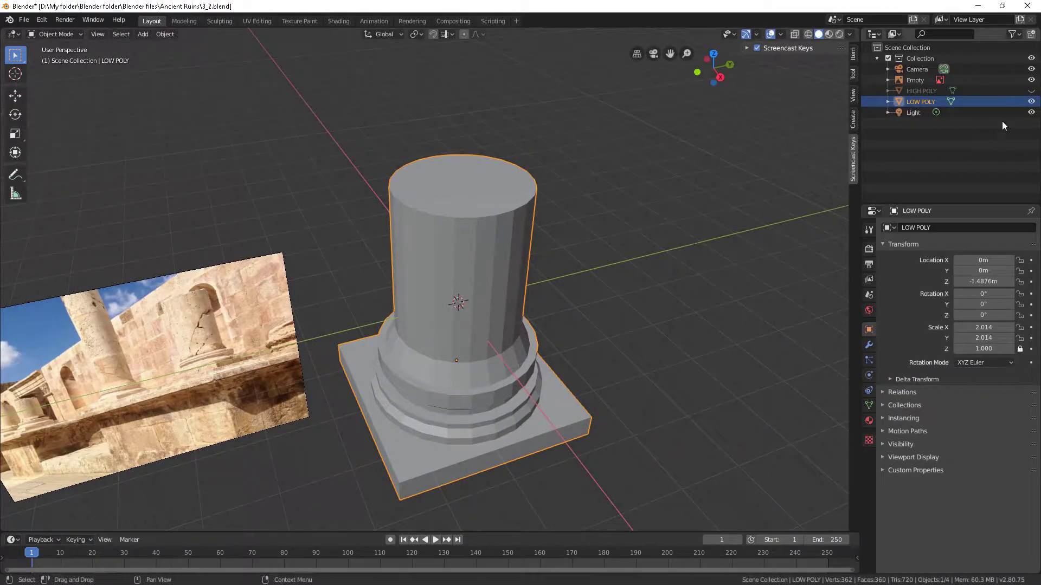
left_click(1030, 101)
left_click(1031, 91)
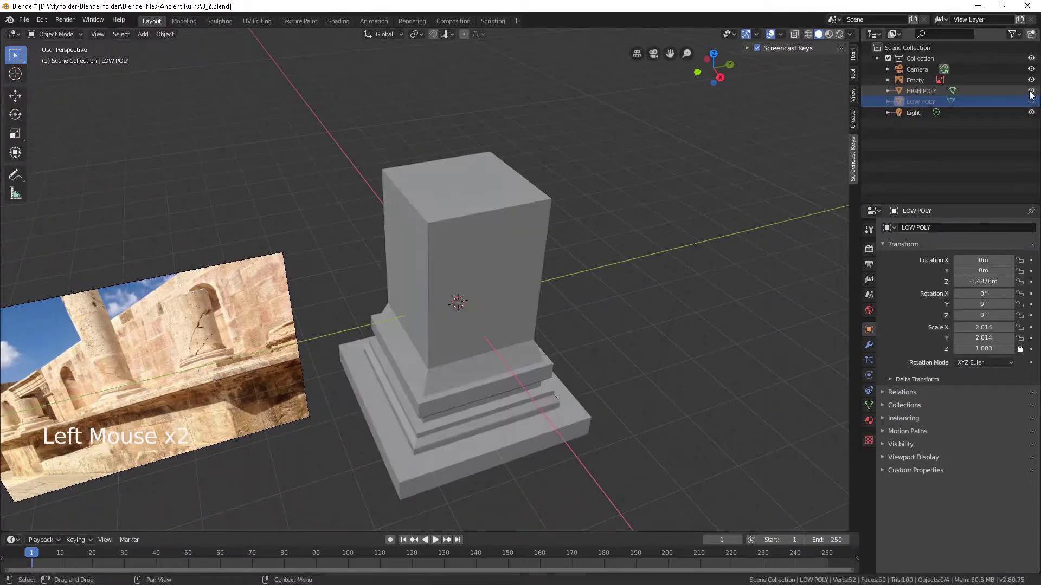
left_click(504, 256)
From the front wireframe view, box-select the column's bottom vertices, hide them, and return to solid view.
key("Tab")
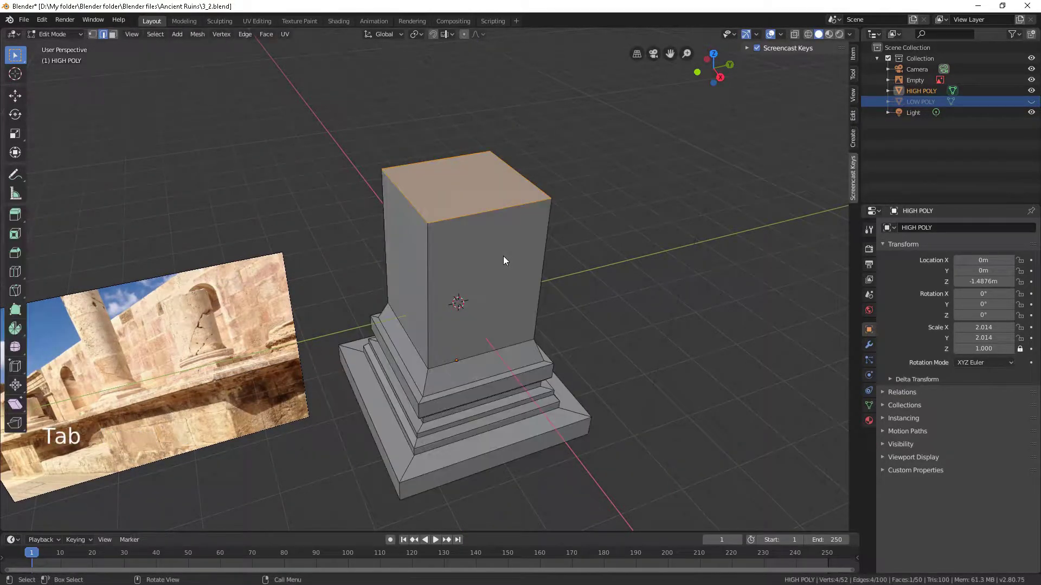
key("KP_1")
key("1")
key("shift+z")
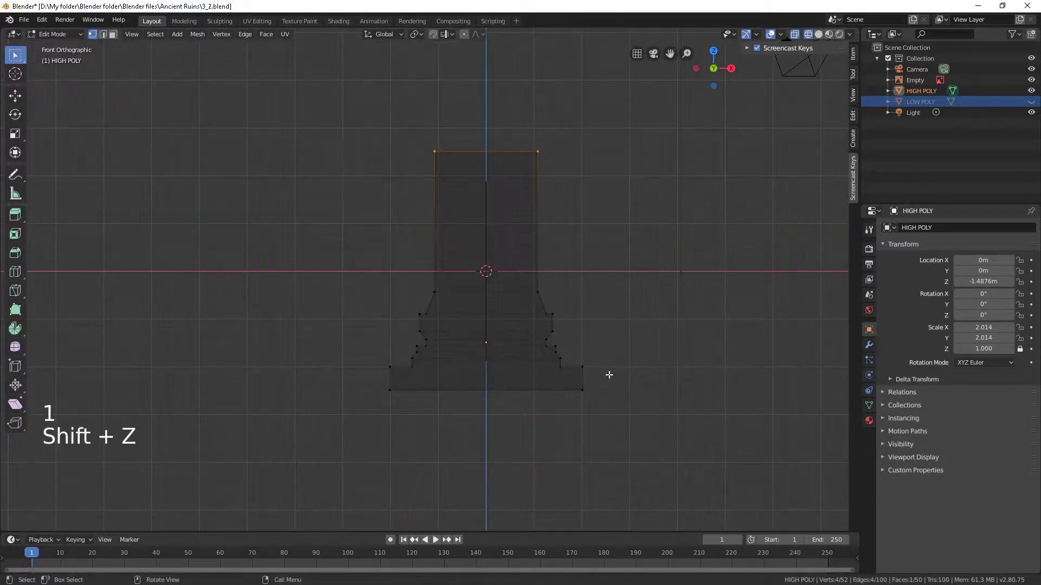
left_click_drag(617, 406, 572, 347)
left_click_drag(394, 406, 363, 344, "shift")
key("h")
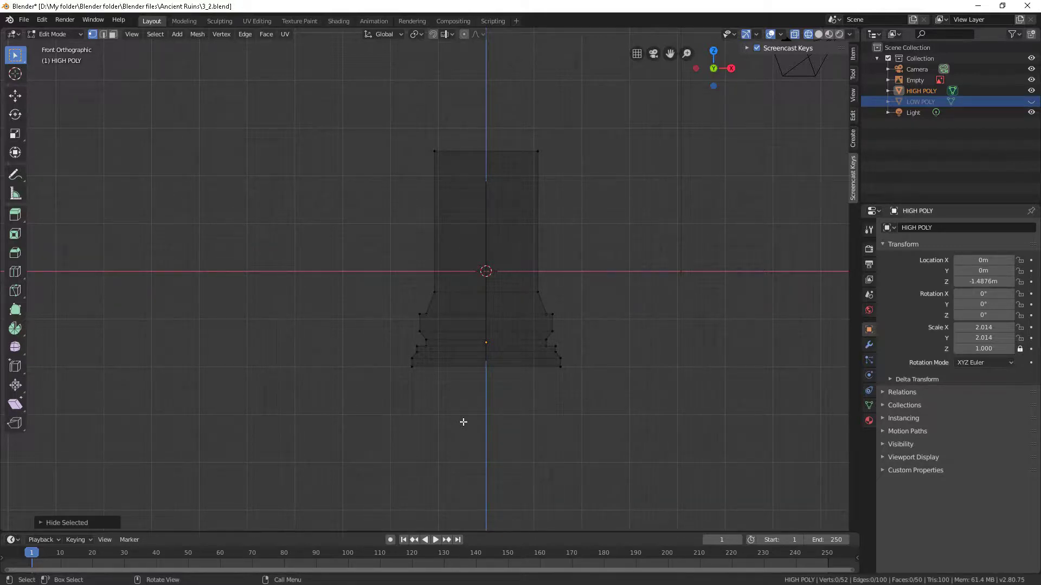
middle_click_drag(463, 421, 627, 369)
key("shift+z")
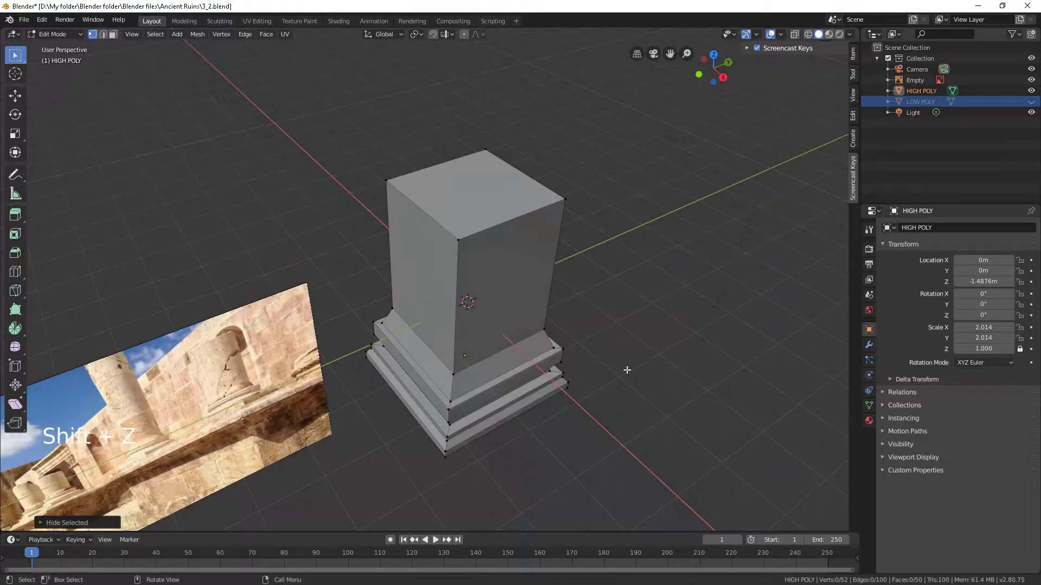
key("ctrl+r")
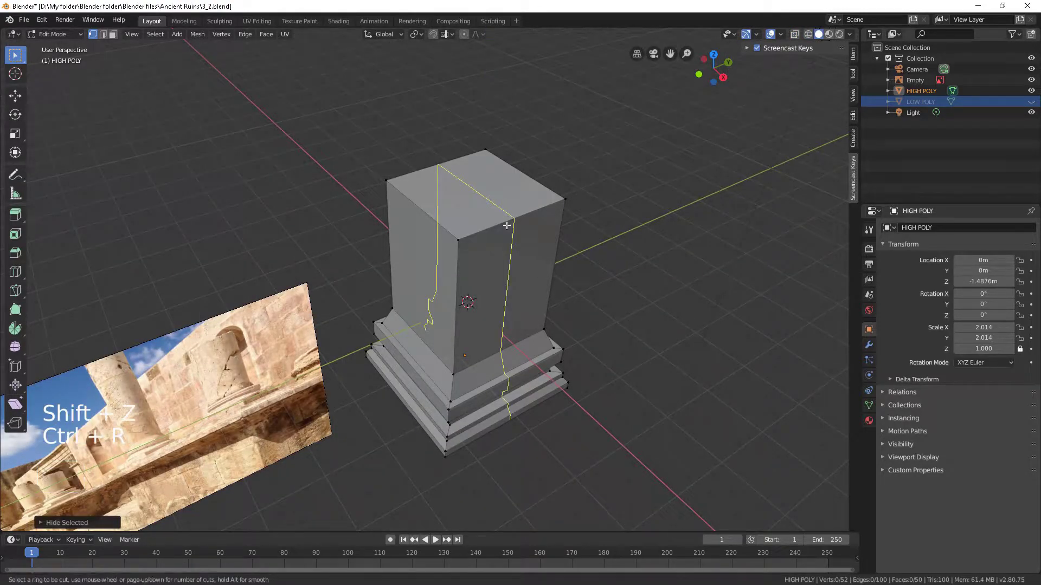
Add many loop cuts around the HIGH POLY shaft in both directions.
scroll(506, 225, "up", 20)
left_click(506, 225)
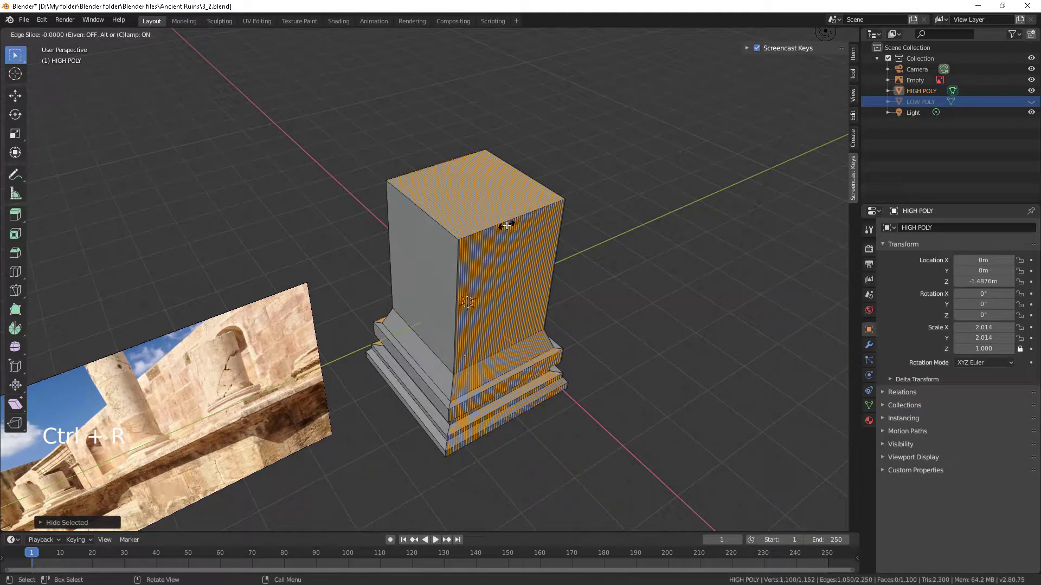
left_click(506, 225)
key("ctrl+r")
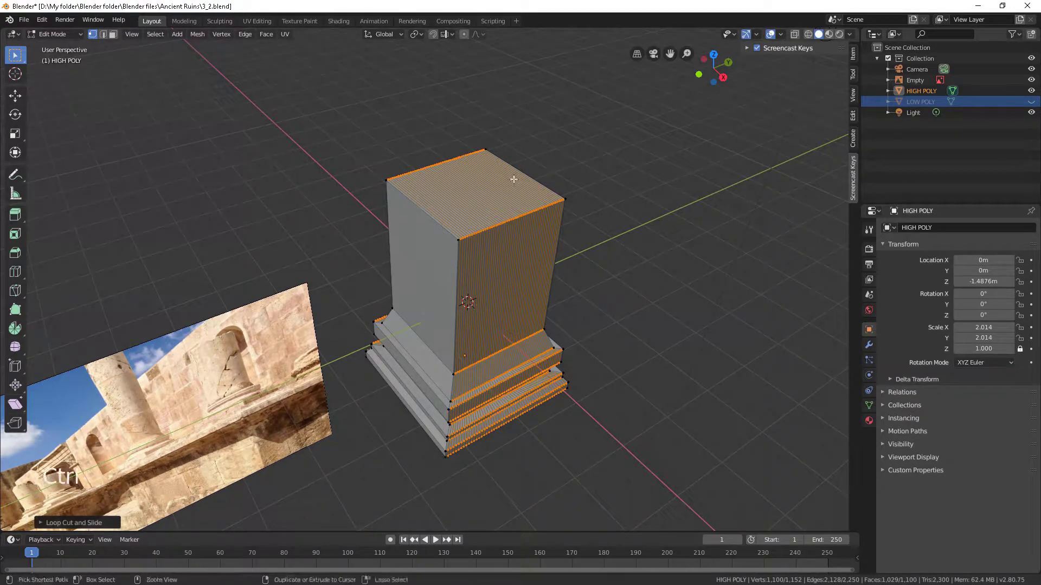
scroll(513, 179, "up", 20)
left_click(514, 178)
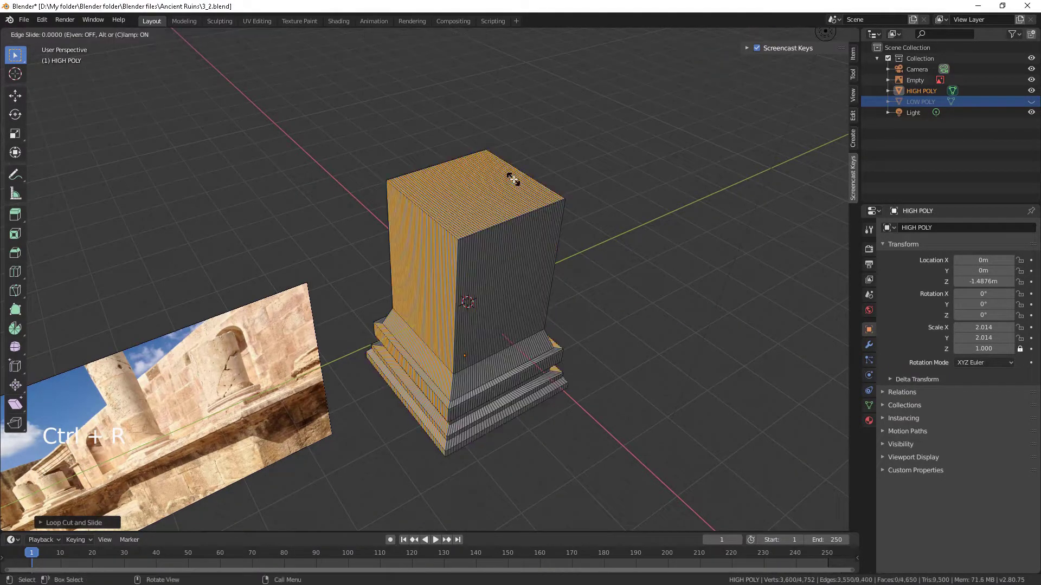
left_click(513, 179)
Delete the top section's faces in wireframe, then select the open top rim vertices.
key("shift+z")
left_click_drag(595, 250, 382, 102)
key("x")
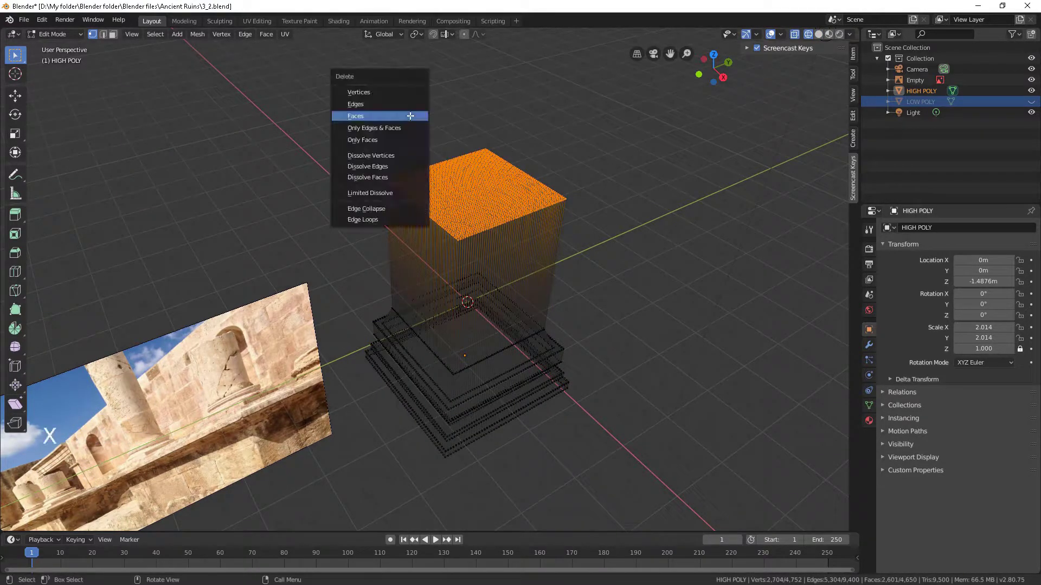
left_click(410, 115)
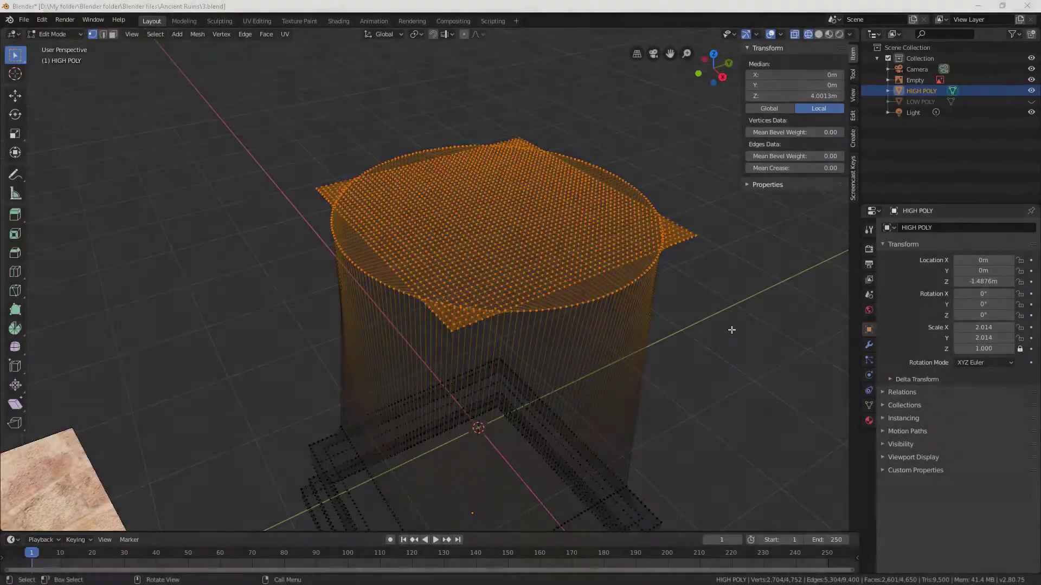
middle_click_drag(734, 327, 741, 280)
key("alt+z")
key("alt+a")
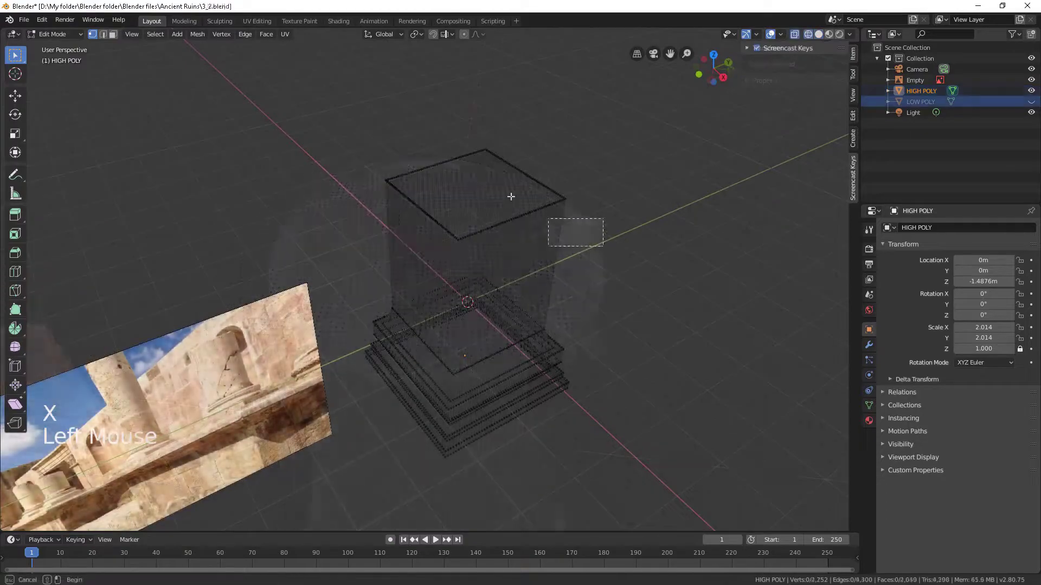
left_click_drag(603, 246, 366, 93)
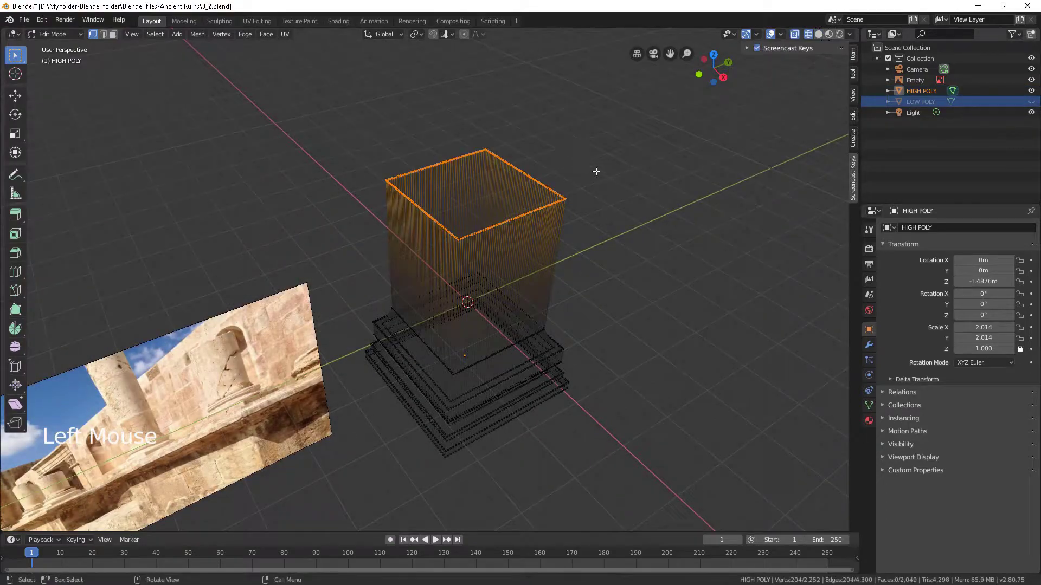
Fill the open top rim with a face and switch to edge selection.
key("f")
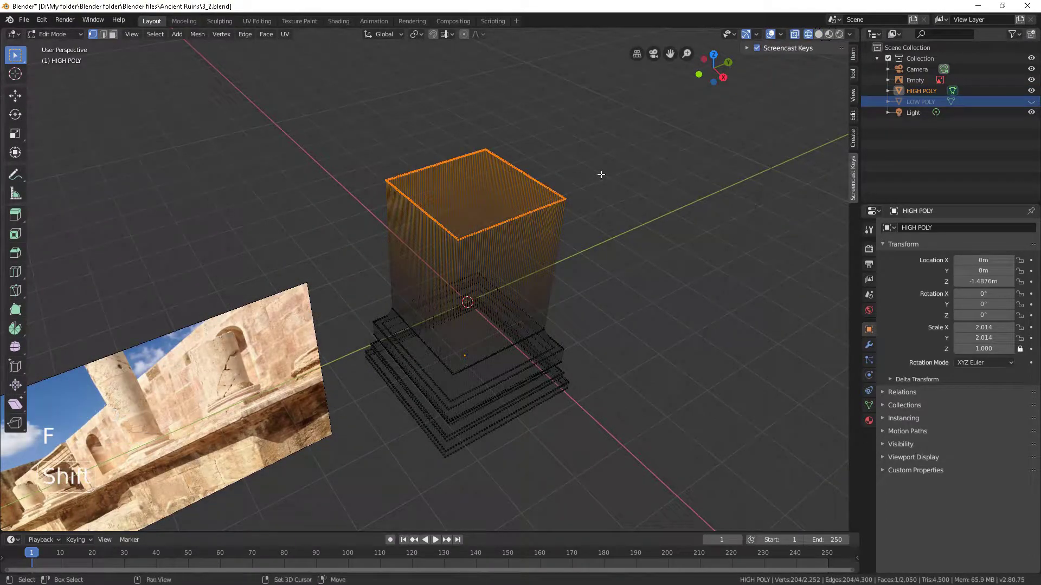
key("alt+z")
key("2")
Select the column's and stepped base's edge loops down to the base's bottom loop.
scroll(573, 210, "up", 4)
middle_click_drag(572, 210, 475, 420, "shift")
scroll(466, 222, "up", 2)
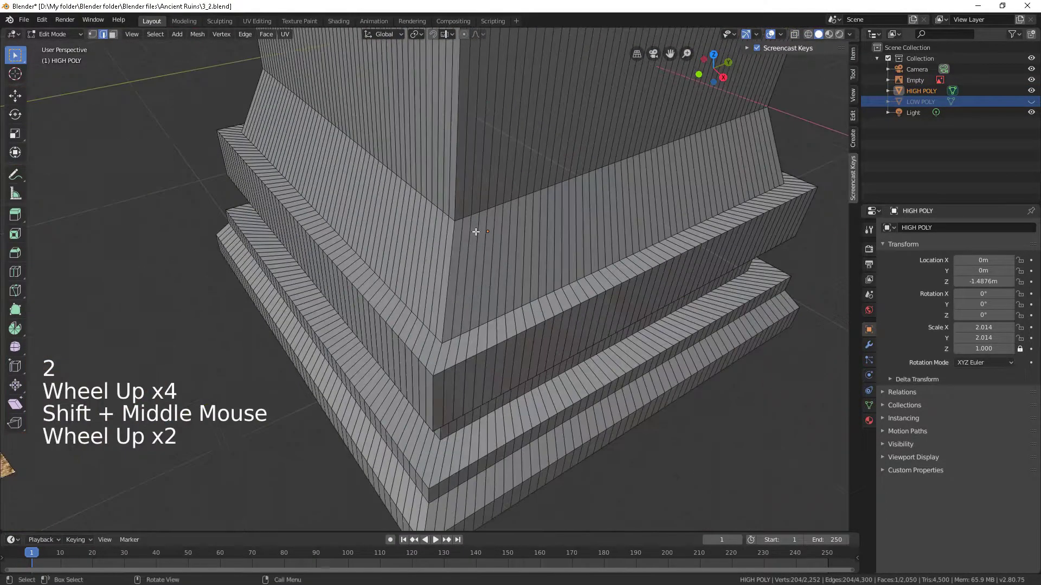
left_click(464, 216, "alt+shift")
left_click(472, 354, "alt+shift")
left_click(473, 354, "alt+shift")
middle_click_drag(473, 354, 432, 202)
left_click(437, 222, "alt+shift")
left_click(441, 242, "alt+shift")
middle_click_drag(441, 242, 438, 329)
left_click(438, 331, "alt+shift")
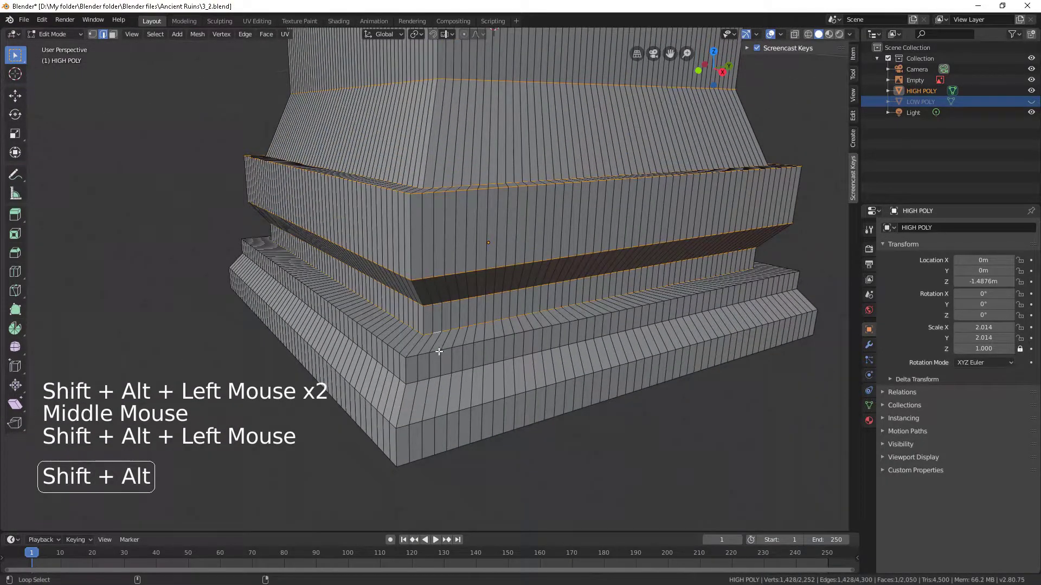
left_click(437, 353, "alt+shift")
left_click(436, 383, "alt+shift")
left_click(437, 417, "alt+shift")
left_click(440, 451, "alt+shift")
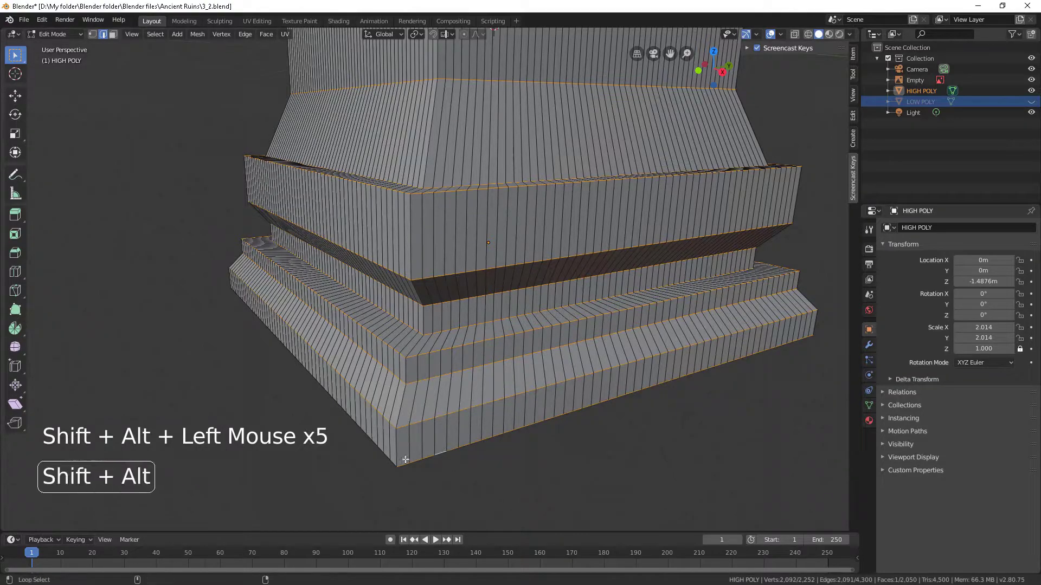
left_click(404, 462, "alt+shift")
Add the remaining base loops and round all selected loops with LoopTools Circle.
middle_click_drag(633, 325, 571, 262)
left_click(590, 428, "alt+shift")
left_click(448, 344, "alt+shift")
scroll(448, 344, "down", 4)
middle_click_drag(448, 344, 588, 183)
scroll(603, 191, "down", 3)
right_click(589, 183)
mouse_move(588, 183)
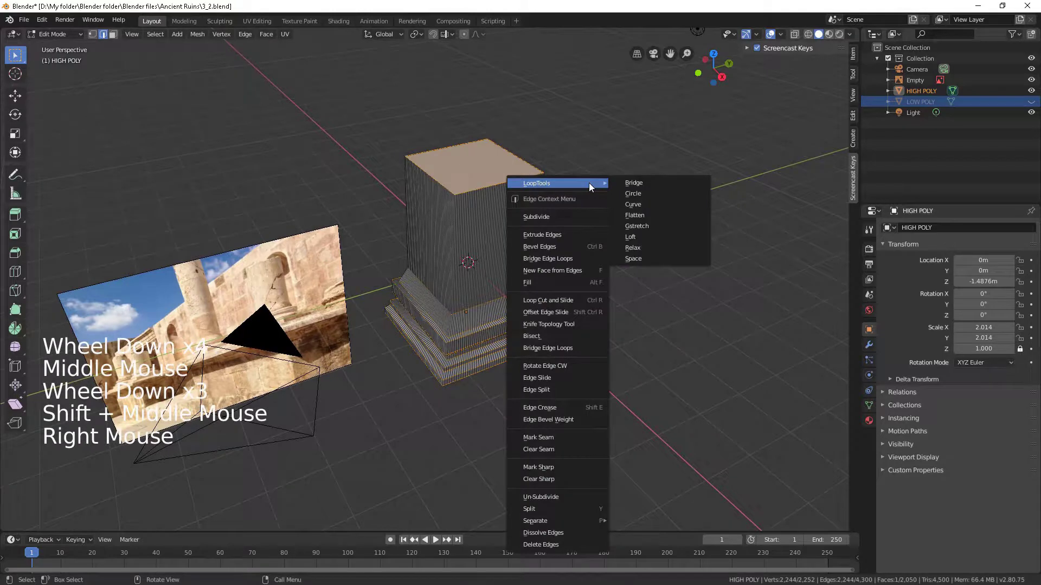
left_click(622, 192)
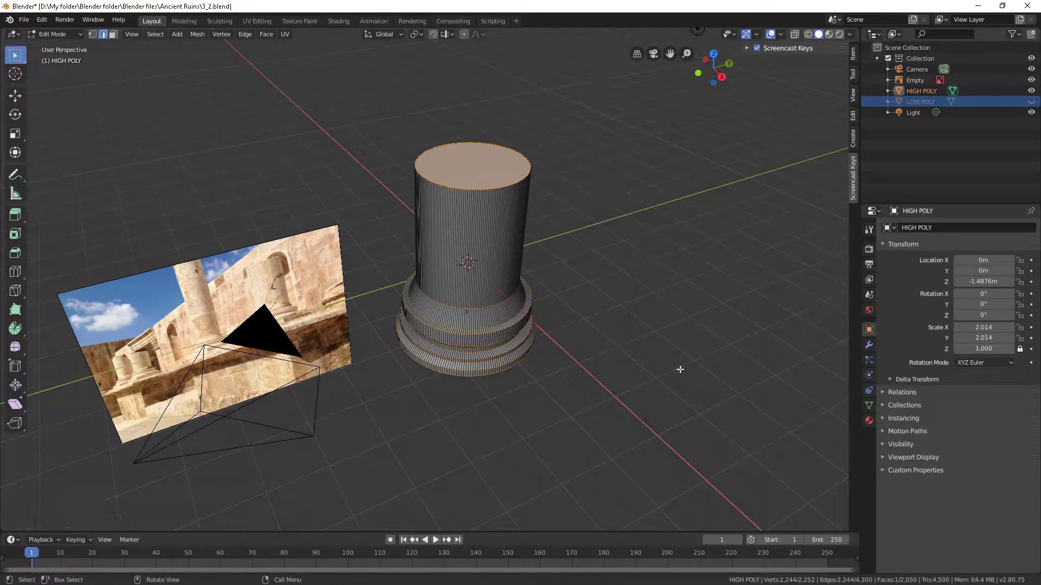
In right view, slide a new edge loop near the column top, then box-select everything below it.
key("KP_3")
scroll(534, 163, "up", 3)
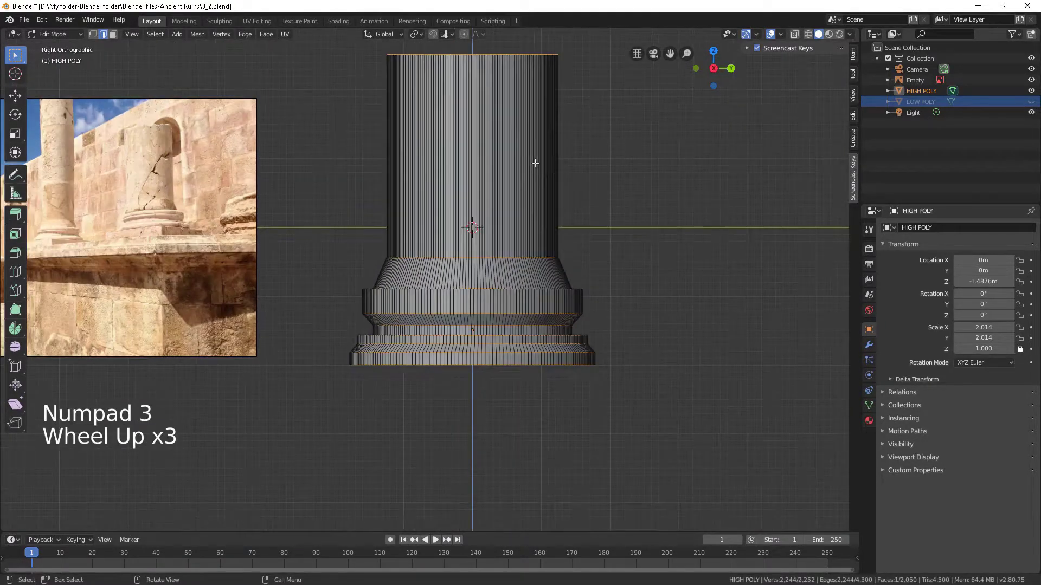
middle_click_drag(608, 153, 585, 210, "shift")
key("ctrl+r")
left_click(539, 200)
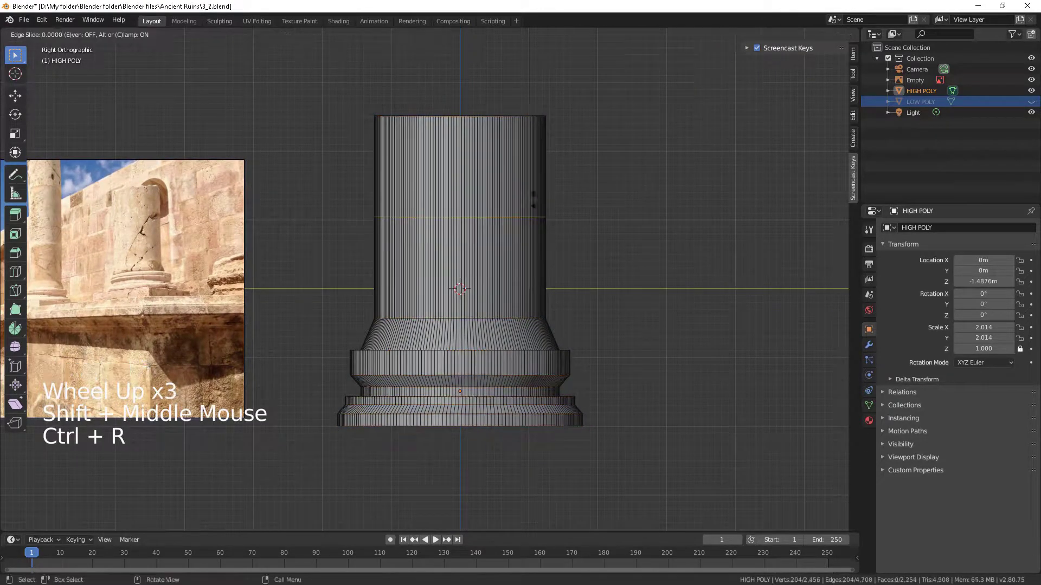
left_click(529, 108)
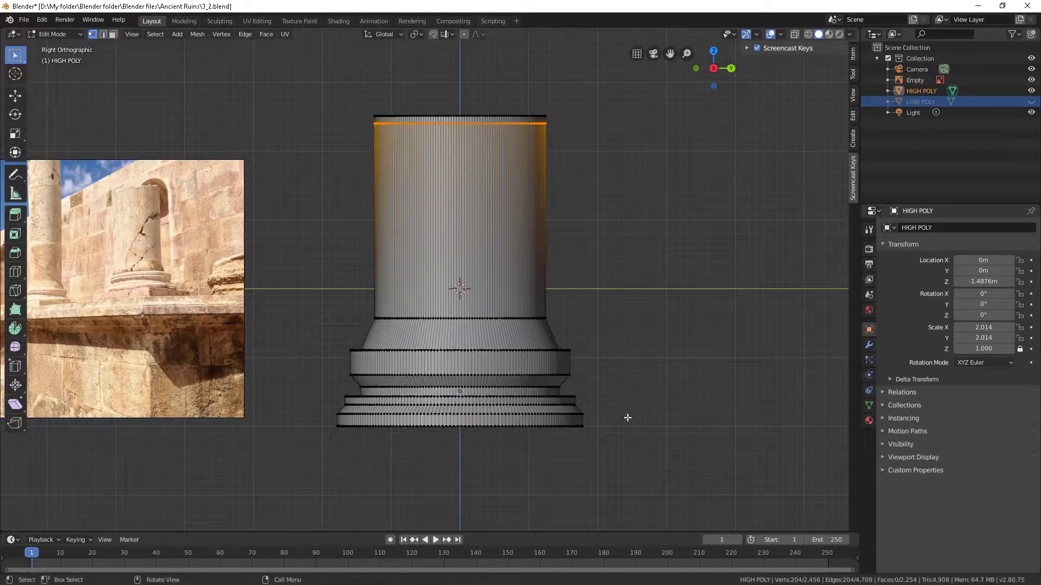
key("shift+z")
left_click_drag(627, 418, 287, 120)
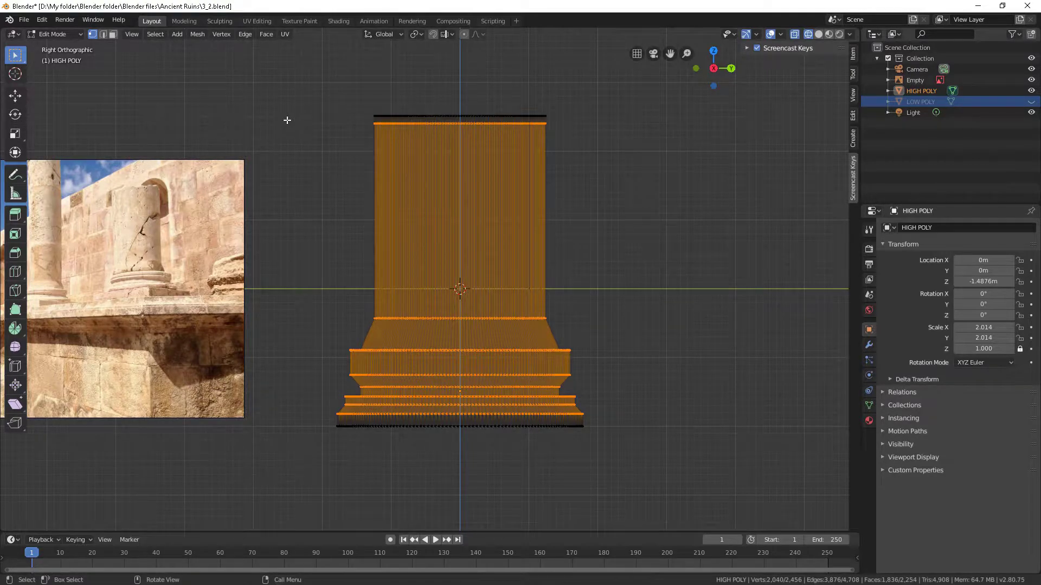
Create a vertex group named SMOOTH in Object Data properties and assign the selected vertices.
left_click(867, 406)
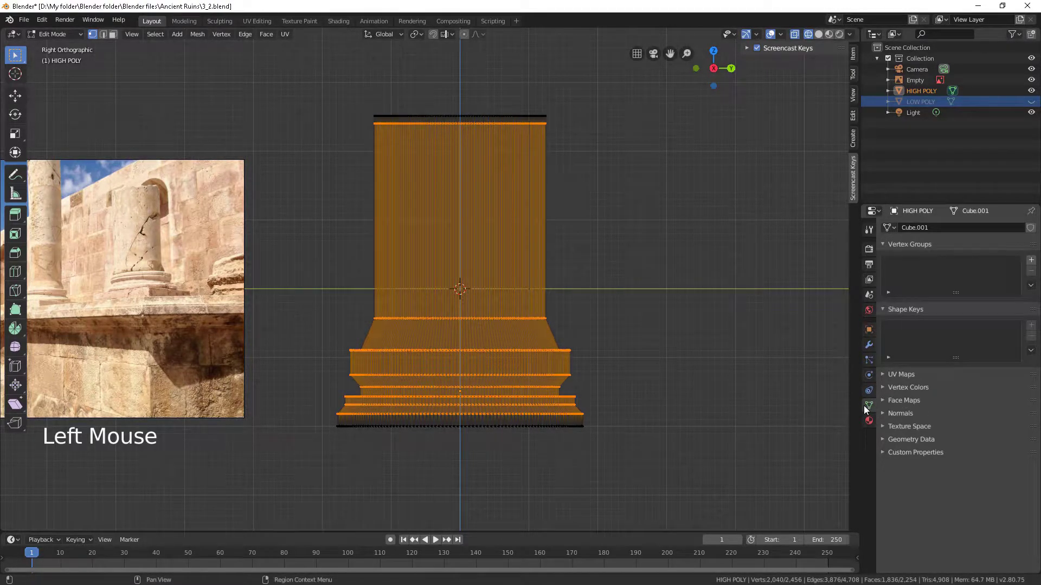
left_click(1029, 262)
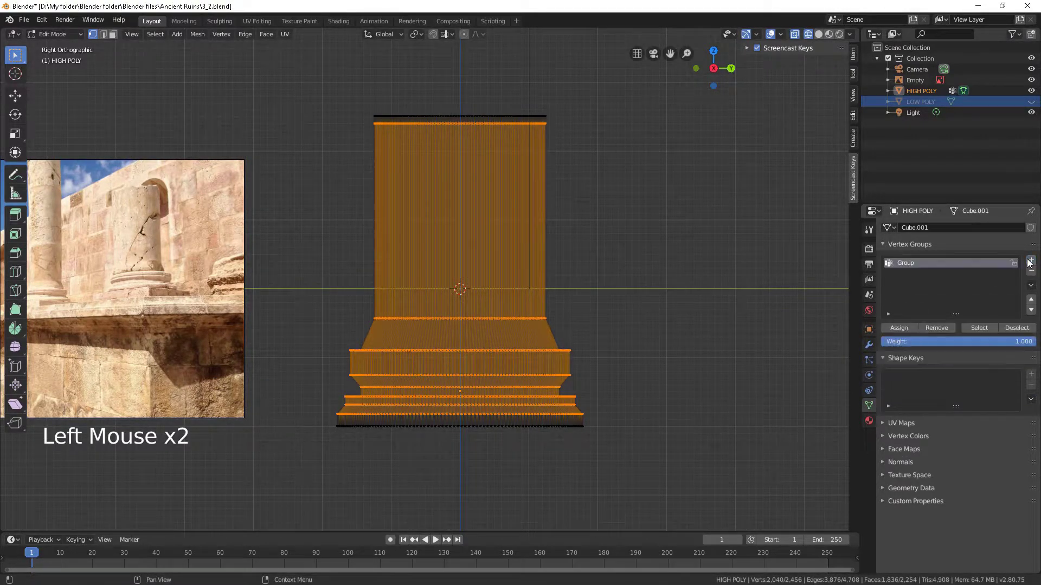
double_click(910, 261)
type("SMOOTH")
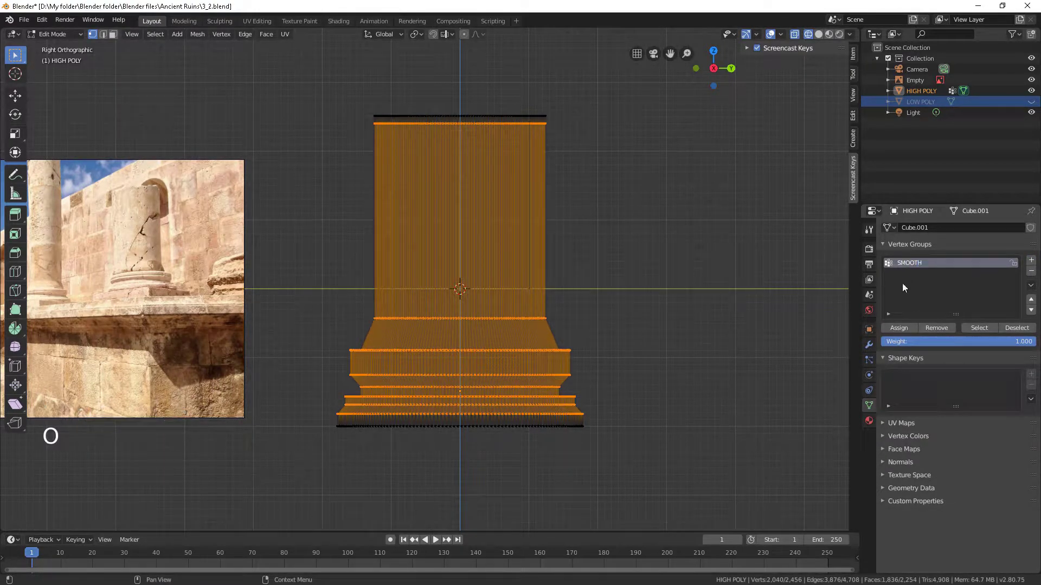
left_click(902, 327)
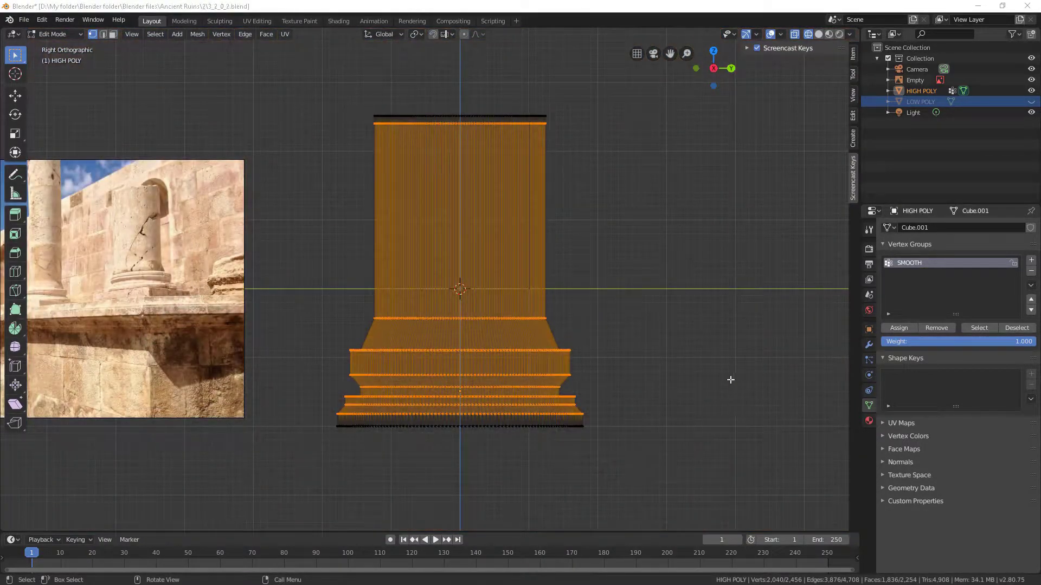
Back in solid perspective, deselect several edge loops on the column and base rings.
mouse_move(730, 379)
middle_mouse_down()
mouse_move(620, 298)
mouse_move(639, 313)
mouse_move(613, 309)
middle_mouse_up()
key("shift+z")
scroll(607, 317, "up", 3)
scroll(606, 318, "up", 1)
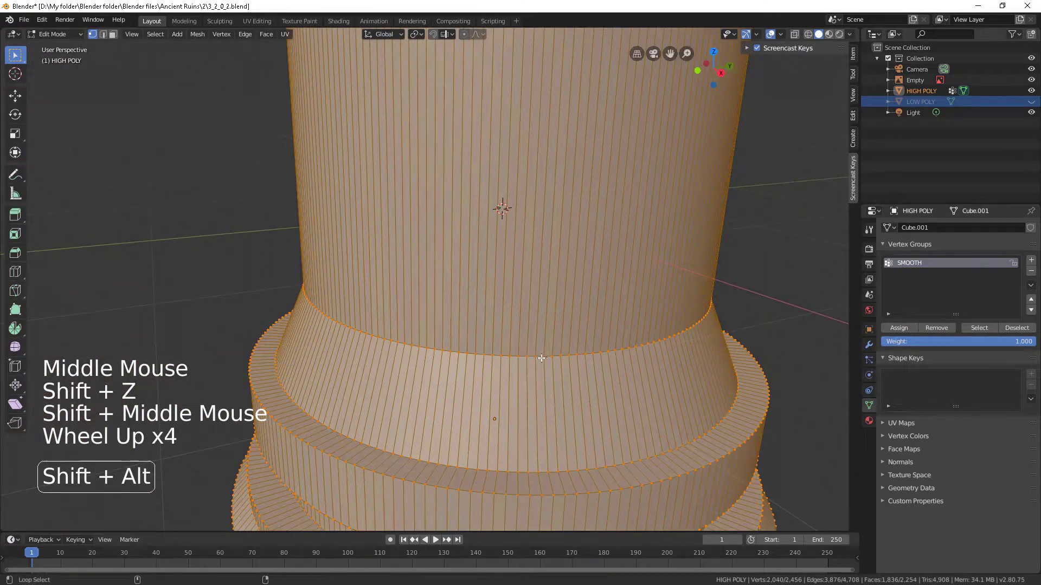
left_click(539, 356, "alt+shift")
middle_click_drag(600, 392, 550, 302, "shift")
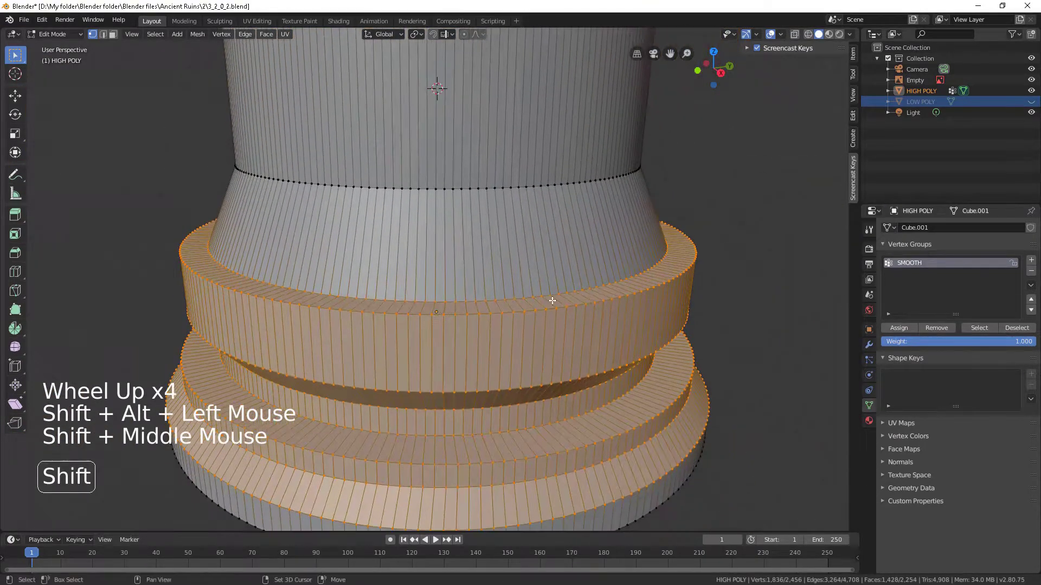
left_click(502, 390, "alt+shift")
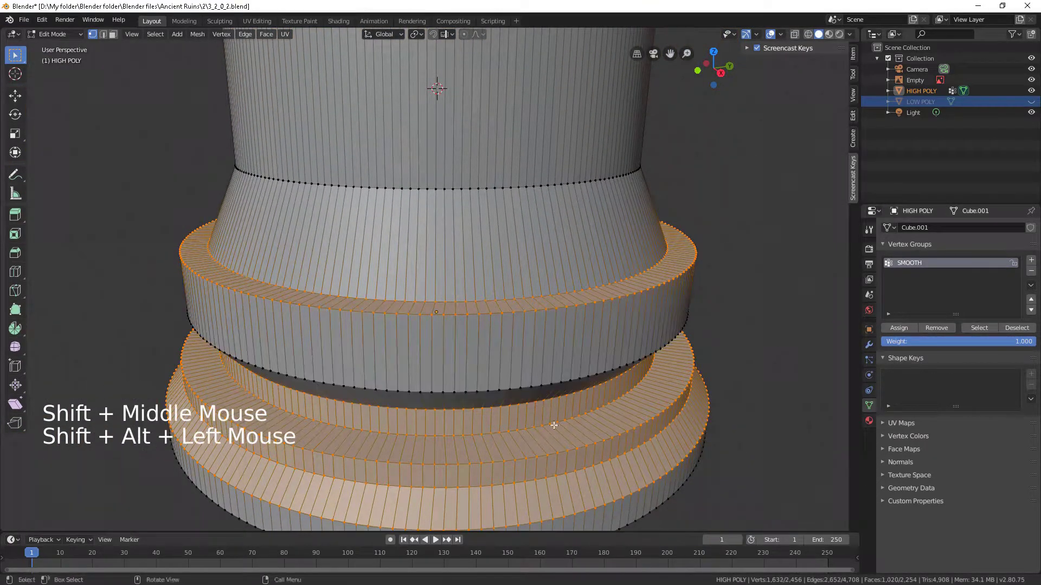
middle_click_drag(553, 425, 548, 328, "shift")
scroll(538, 315, "up", 2)
left_click(539, 315, "alt+shift")
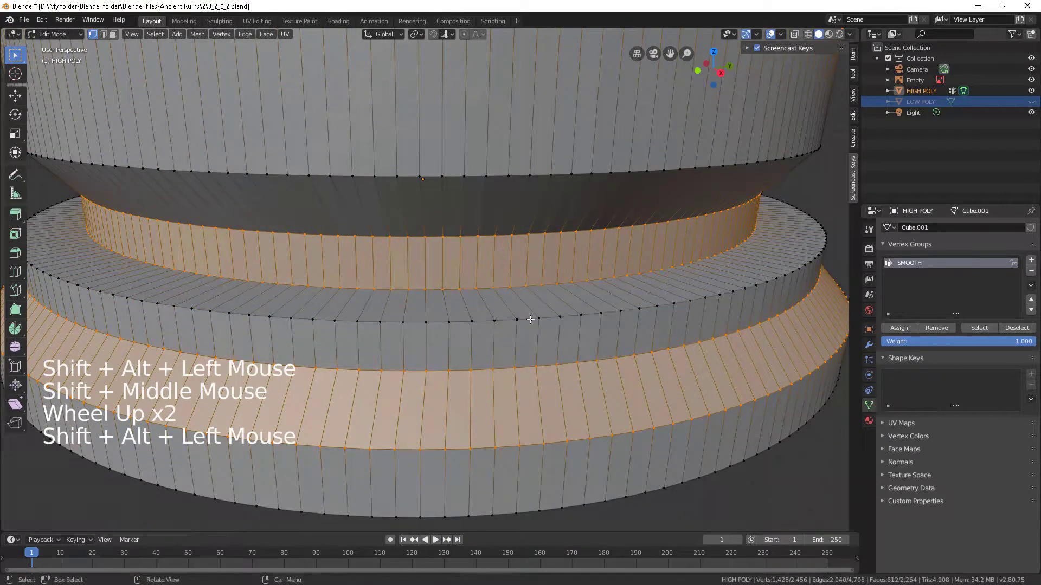
scroll(622, 161, "down", 4)
middle_click_drag(622, 160, 541, 272, "shift")
Add three edge loops near the base top and three on the band below.
key("ctrl+r")
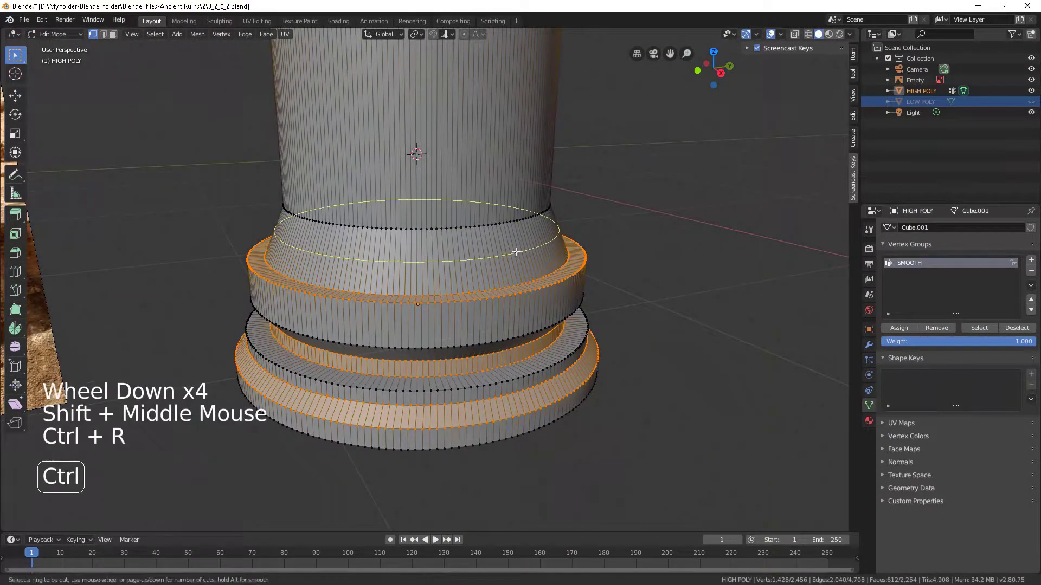
scroll(516, 251, "up", 2)
left_click(516, 251)
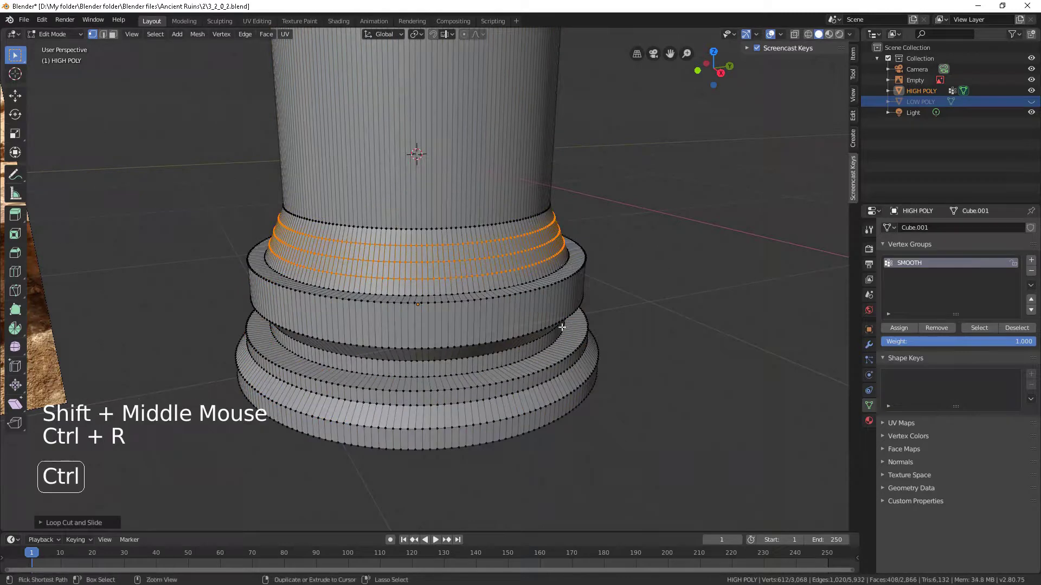
key("ctrl+r")
left_click(551, 310)
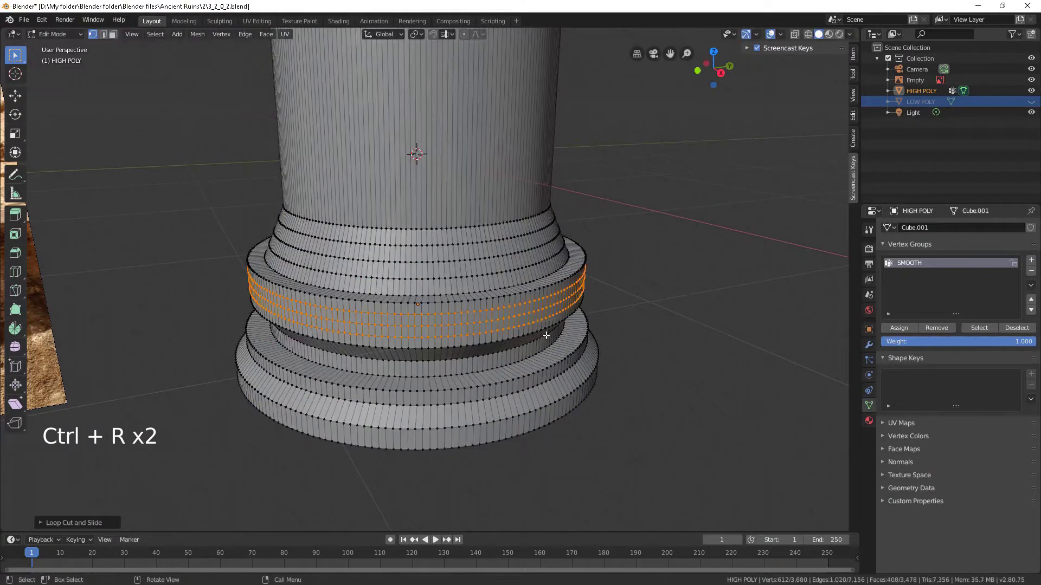
middle_click_drag(547, 334, 574, 397)
scroll(574, 397, "up", 2)
Add four more edge loops across the lower base bands.
key("ctrl+r")
left_click(598, 410)
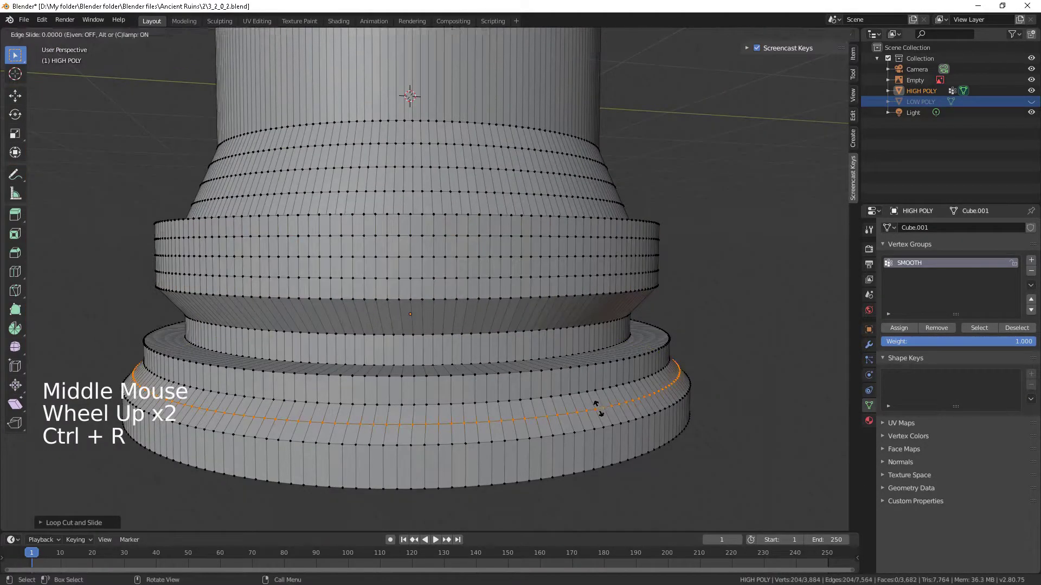
key("ctrl+r")
left_click(618, 454)
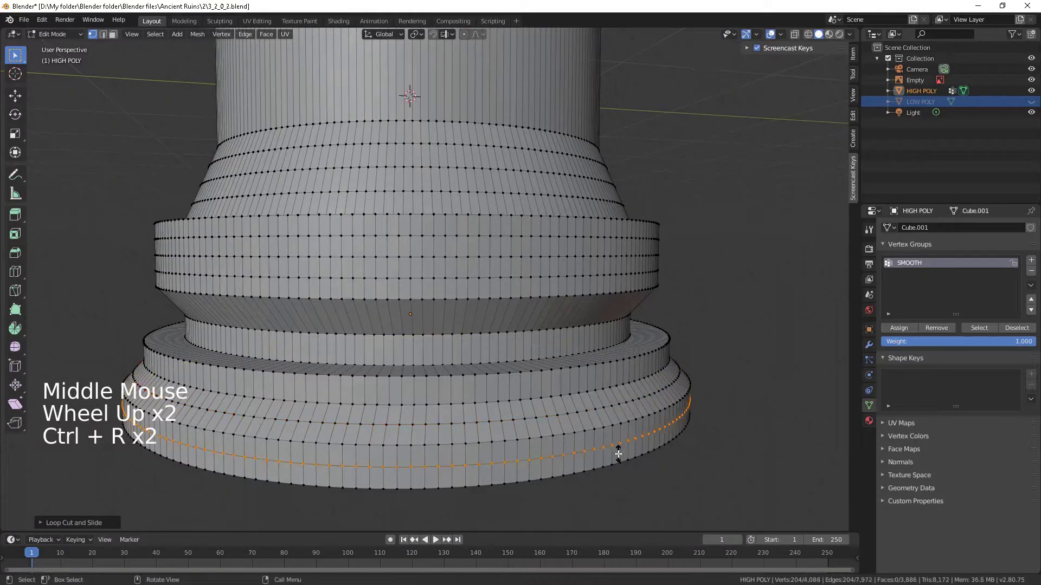
key("ctrl+r")
left_click(572, 377)
left_click(573, 379)
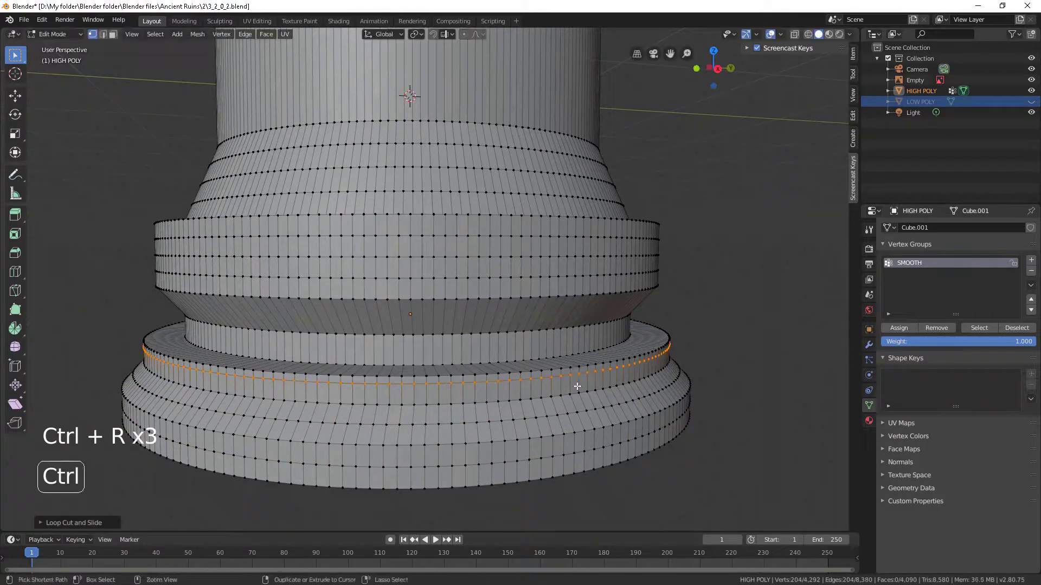
key("ctrl+r")
left_click(574, 383)
left_click(578, 389)
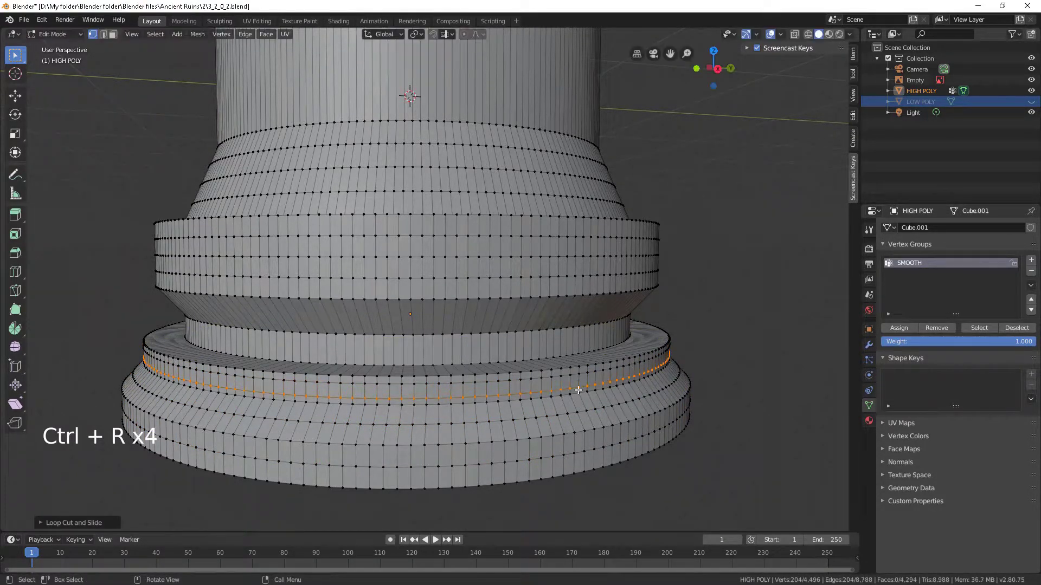
From the right view, add two edge loops on the base's upper band.
key("KP_3")
scroll(489, 280, "up", 3)
key("ctrl+r")
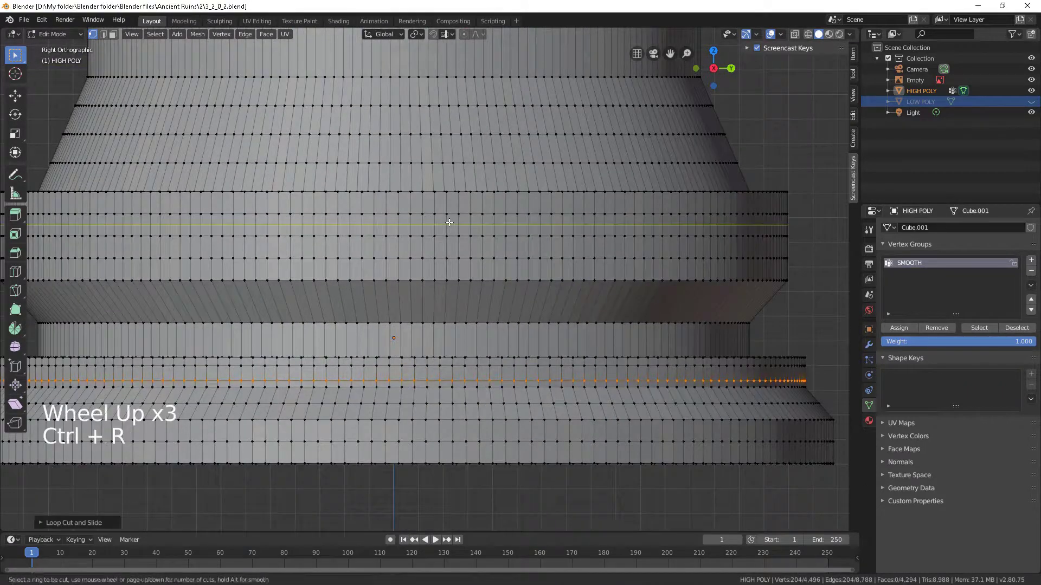
left_click(458, 240)
left_click(448, 240)
key("ctrl+r")
left_click(448, 240)
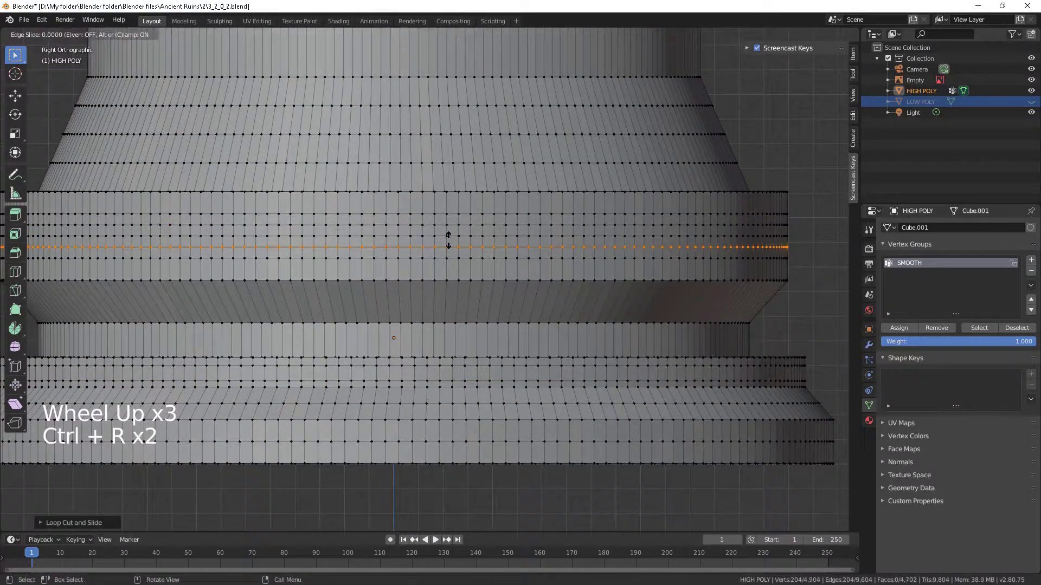
left_click(448, 240)
Reselect and remove the SMOOTH group, deselect two upper-band loops, and reassign the selection to SMOOTH.
left_click(989, 326)
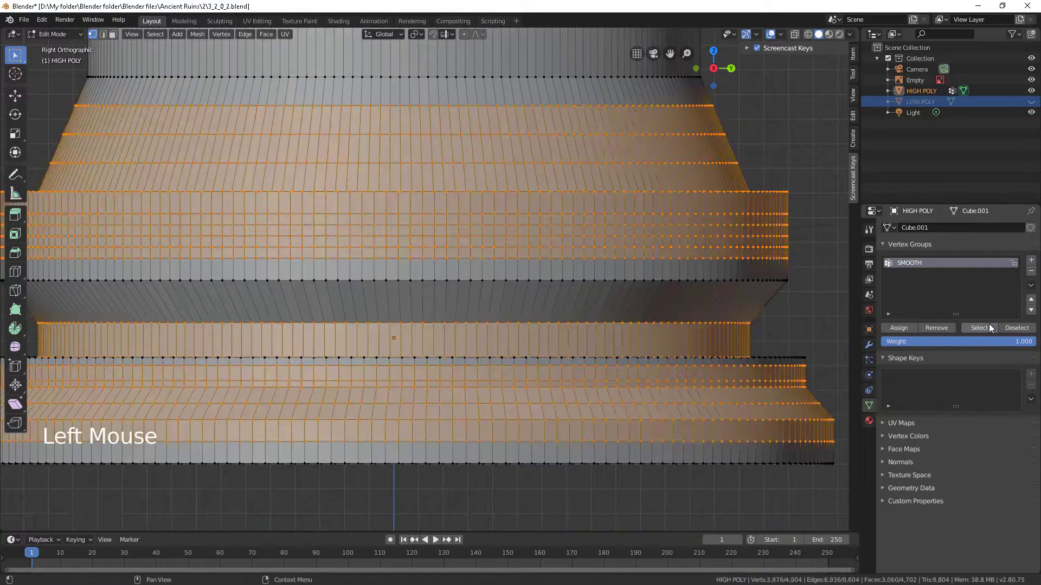
left_click(944, 331)
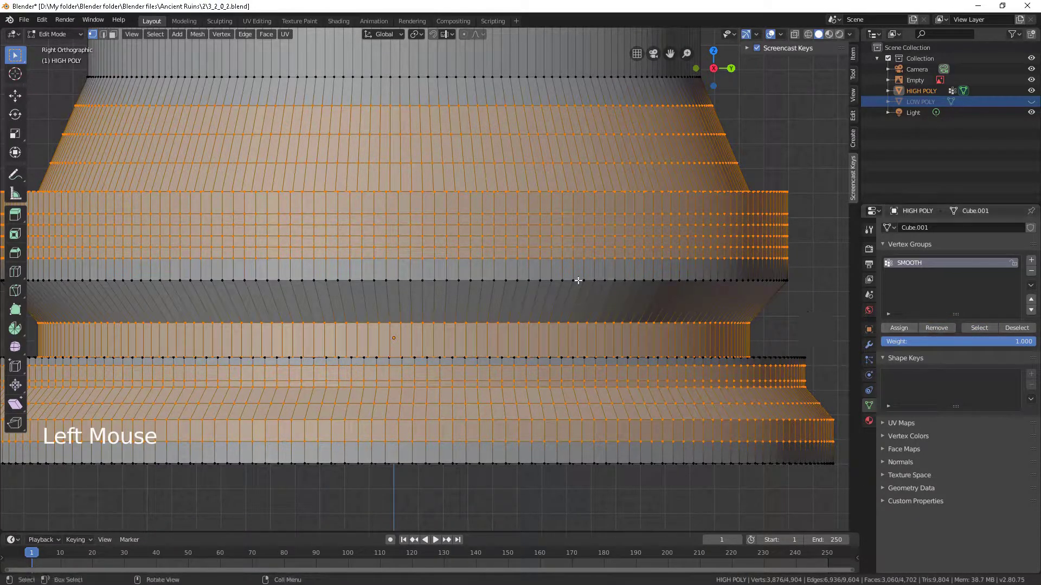
left_click(416, 236, "alt+shift")
left_click(418, 225, "alt+shift")
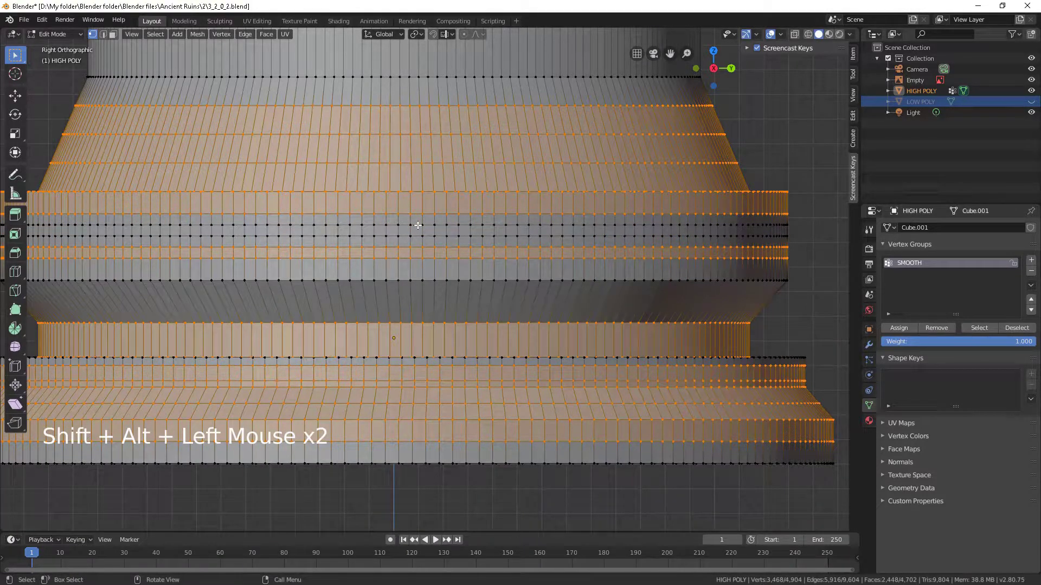
left_click(904, 327)
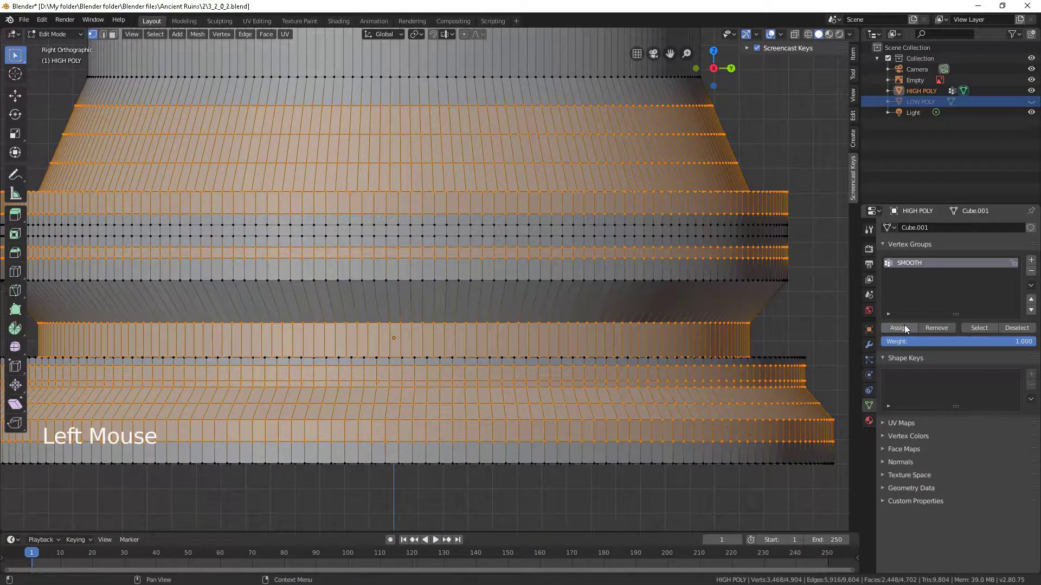
left_click(540, 246, "alt")
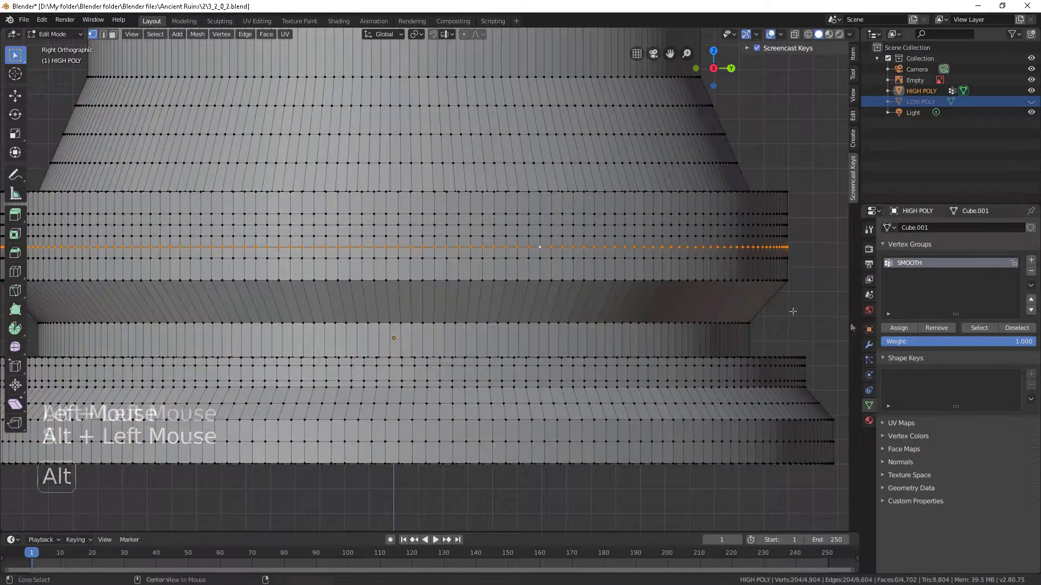
Slightly shrink the selected upper-band loop and the base's bottom edge loop.
key("s")
key("s")
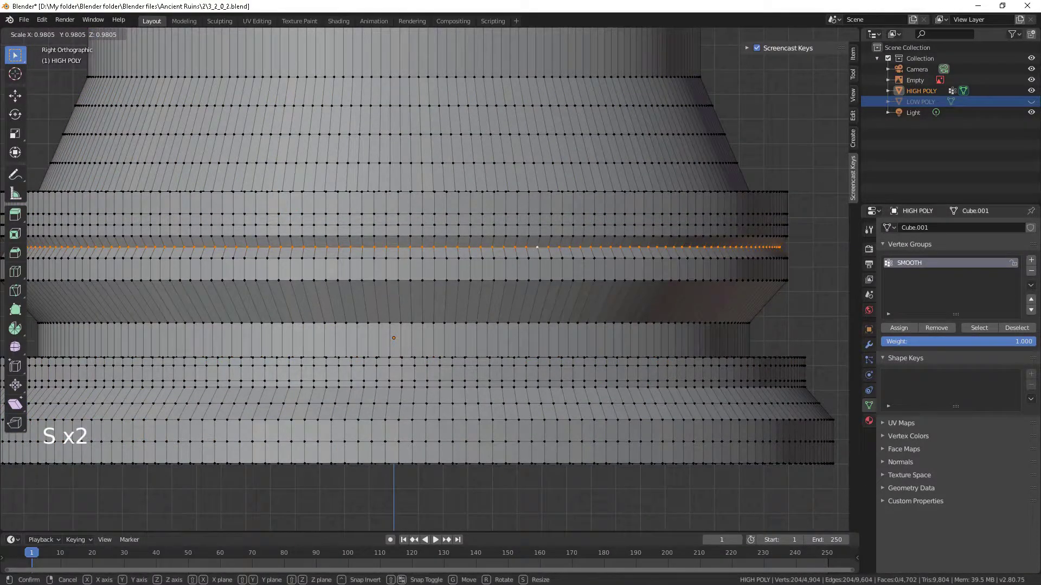
left_click(748, 287)
scroll(658, 316, "down", 3)
middle_click_drag(658, 316, 716, 317, "shift")
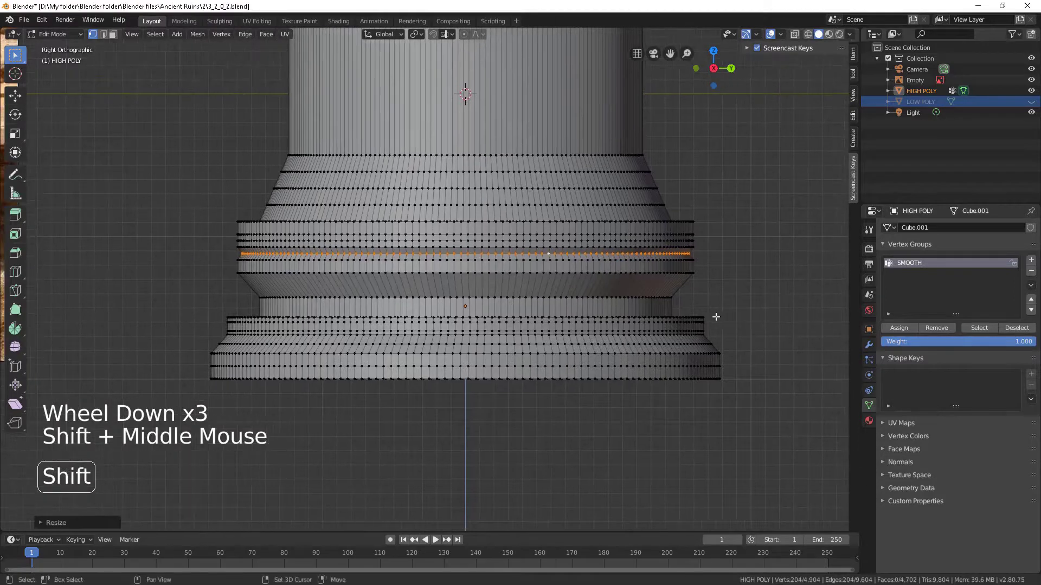
key("shift+z")
left_click_drag(778, 466, 179, 375)
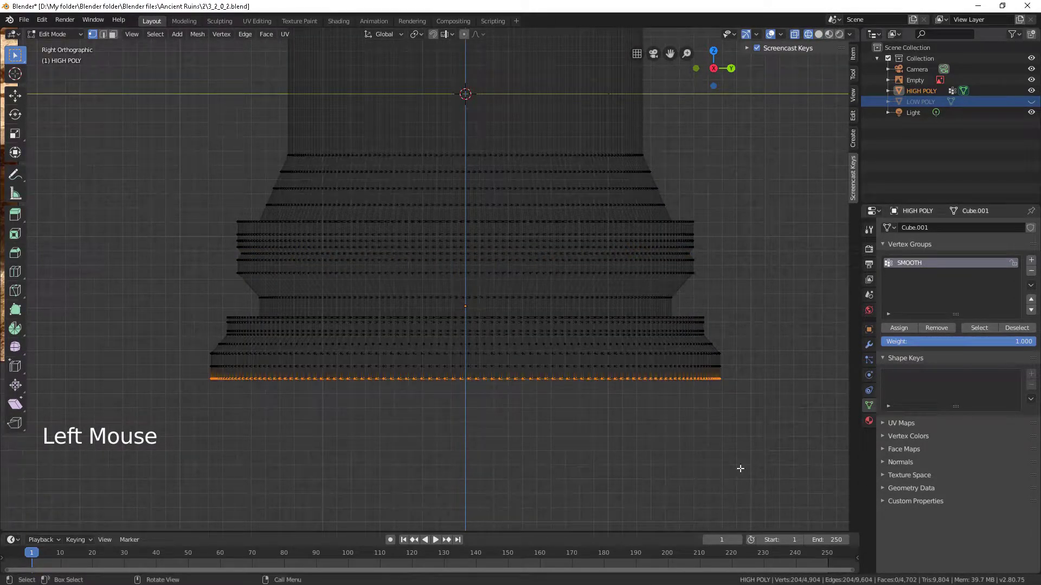
key("s")
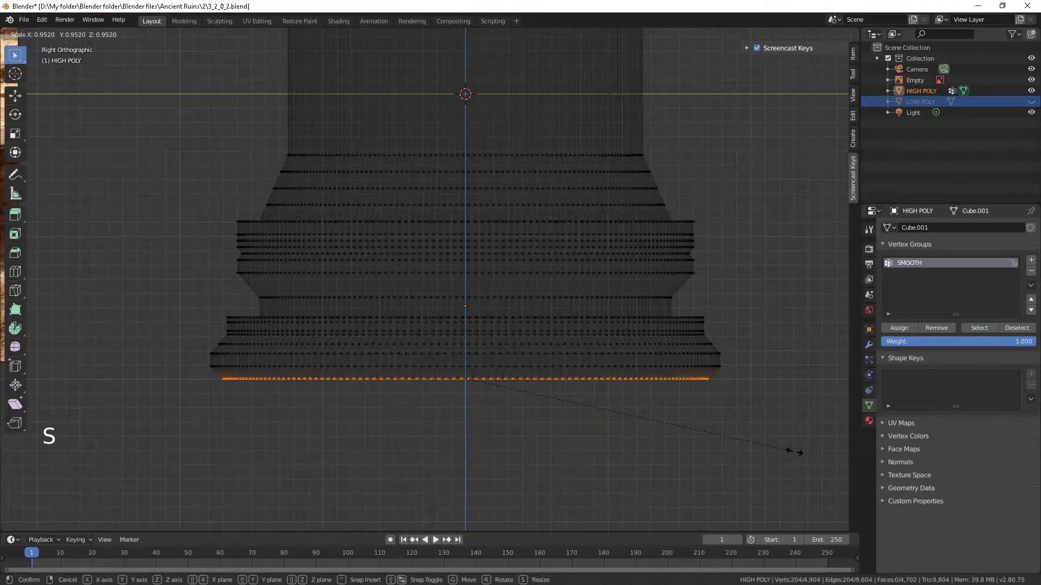
left_click(795, 395)
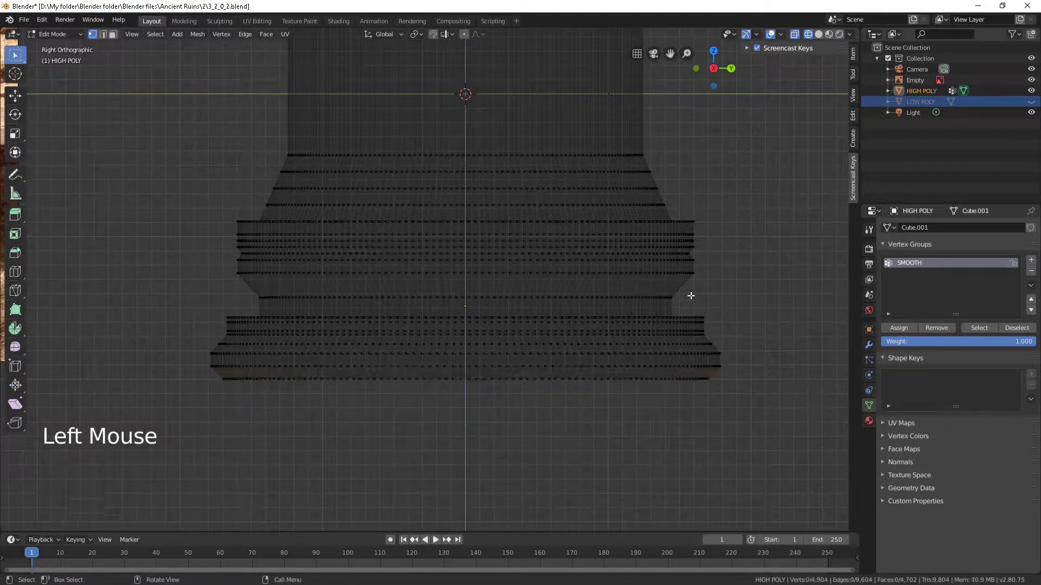
middle_click_drag(687, 295, 710, 325)
key("shift+z")
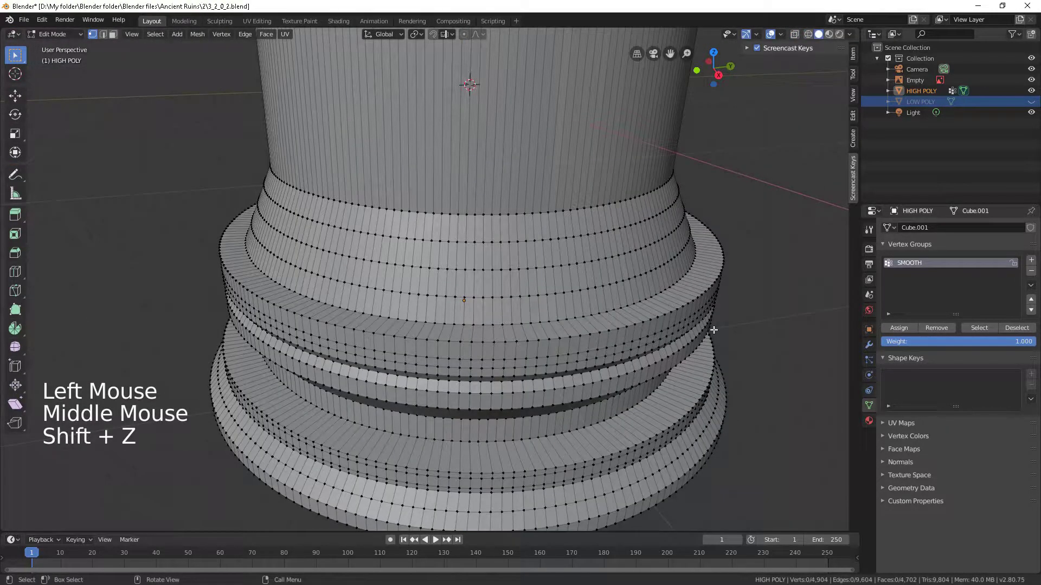
Reassign the SMOOTH group with one edge-loop band excluded.
left_click(979, 328)
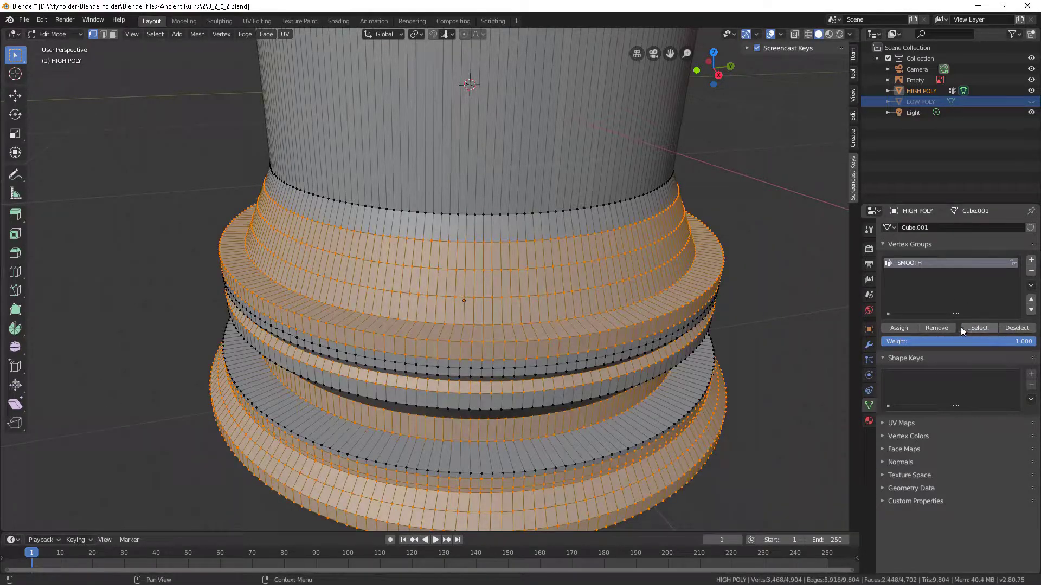
left_click(515, 324, "alt+shift")
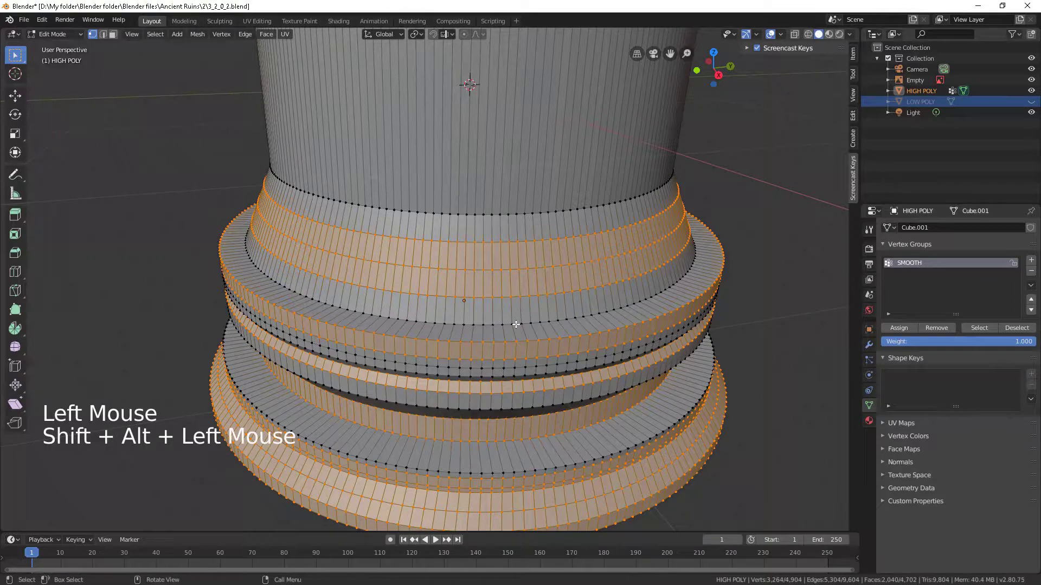
left_click(899, 328)
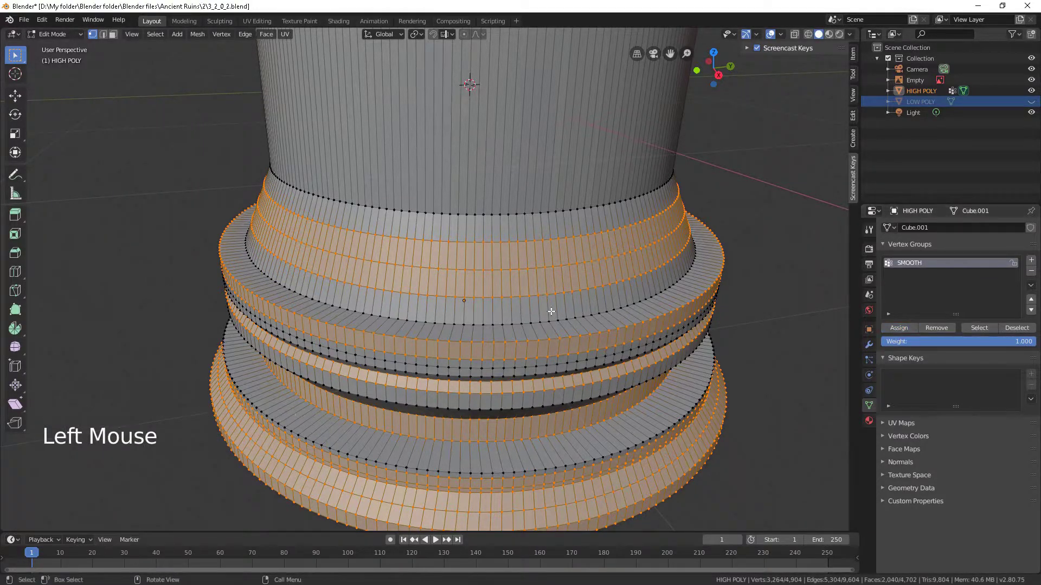
Return to object mode and save the file as 3_2_0_2.blend.
scroll(550, 311, "down", 3)
middle_click_drag(551, 312, 574, 303)
key("Tab")
key("ctrl+s")
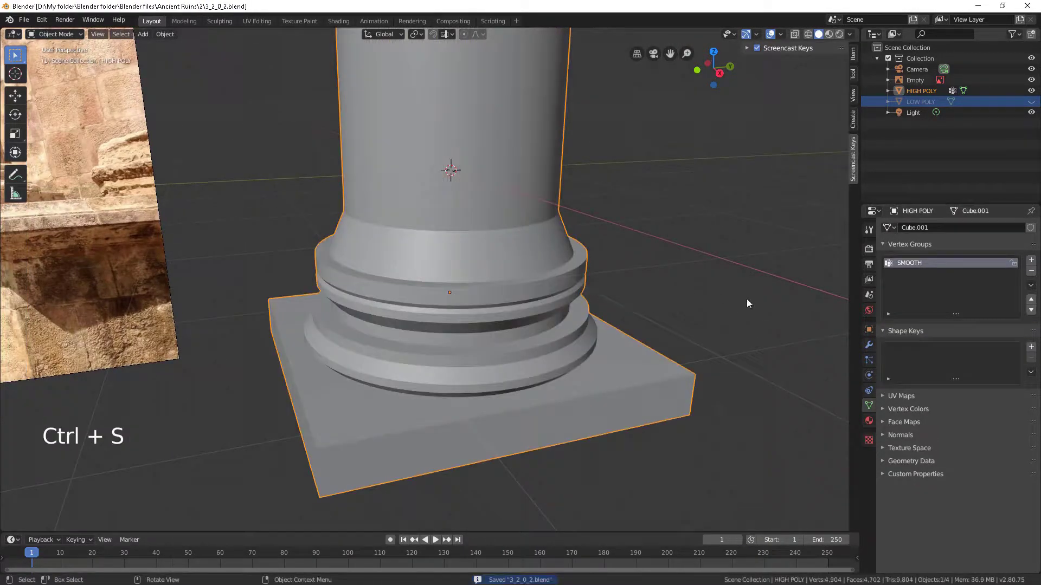
Add a Smooth modifier using the SMOOTH vertex group with Repeat set to 6.
left_click(868, 345)
left_click(941, 226)
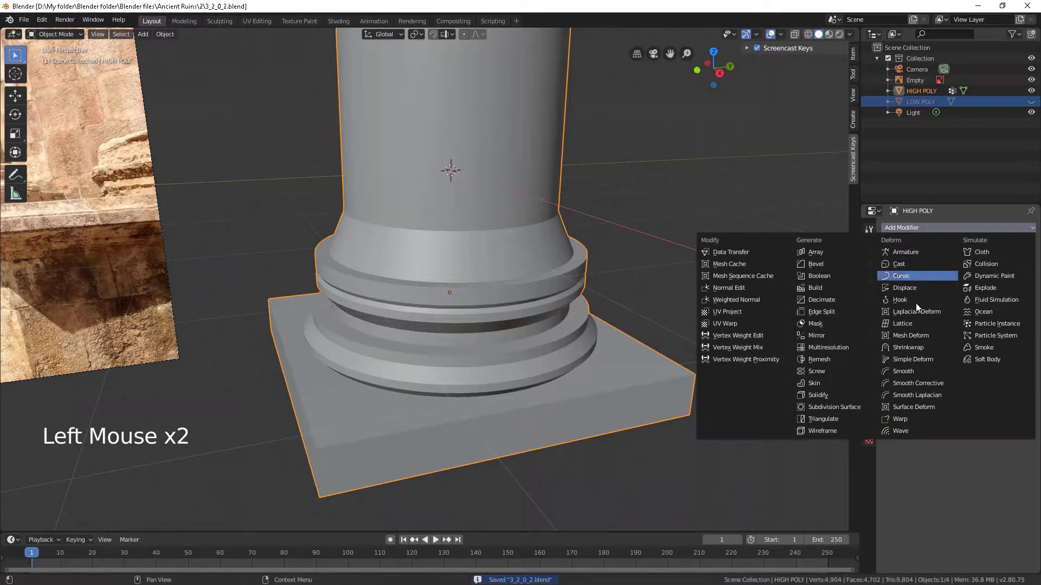
left_click(913, 372)
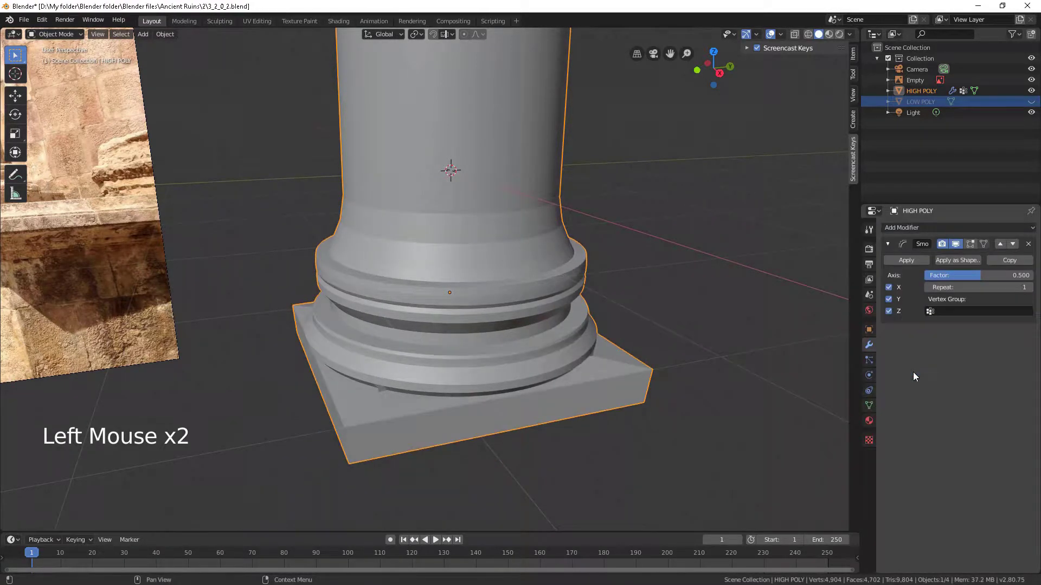
left_click(952, 311)
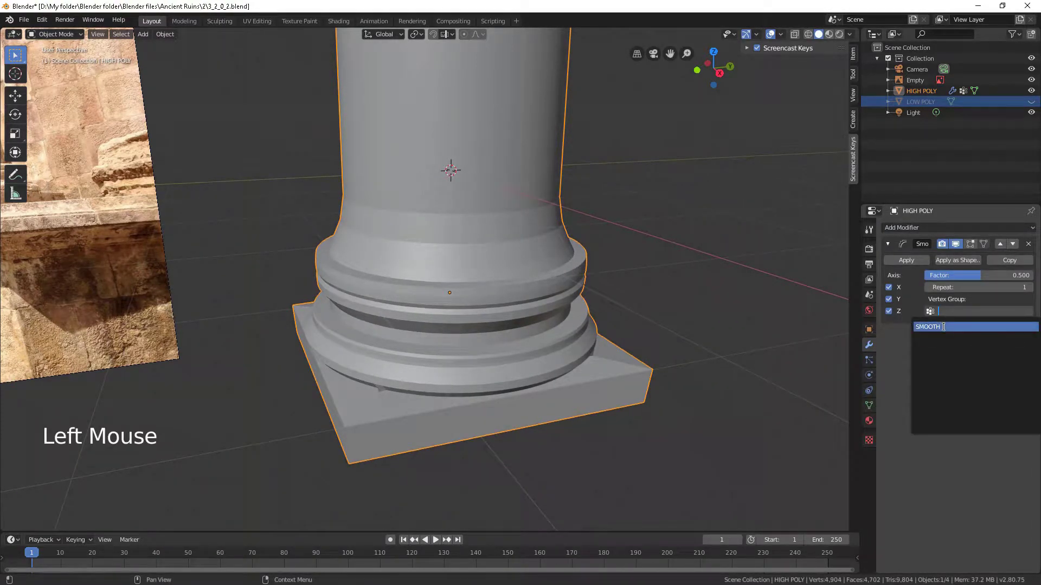
left_click(943, 327)
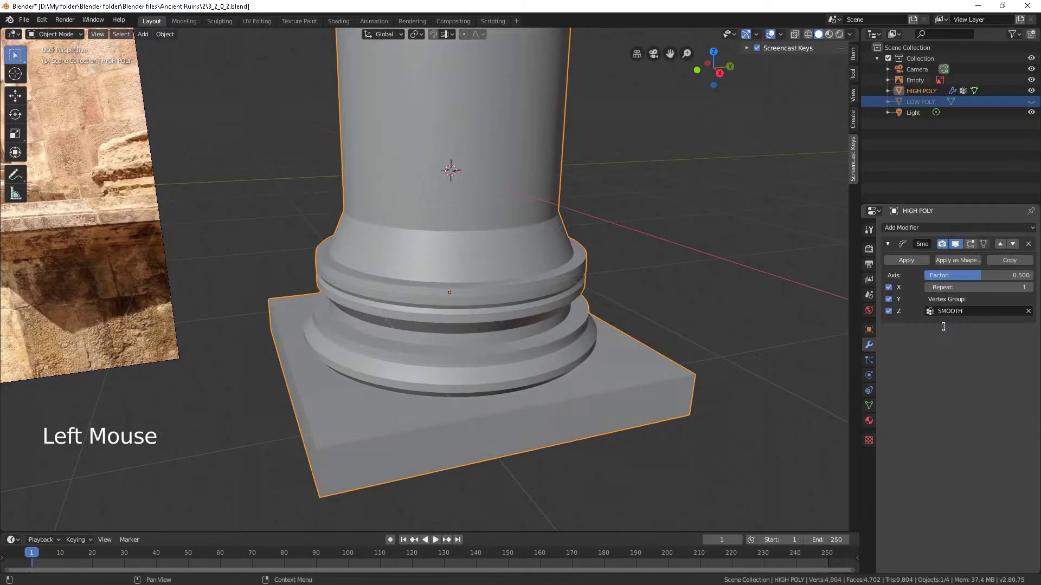
left_click(1029, 287)
left_click(1029, 288)
left_click(1029, 287)
left_click(1030, 287)
left_click(1029, 287)
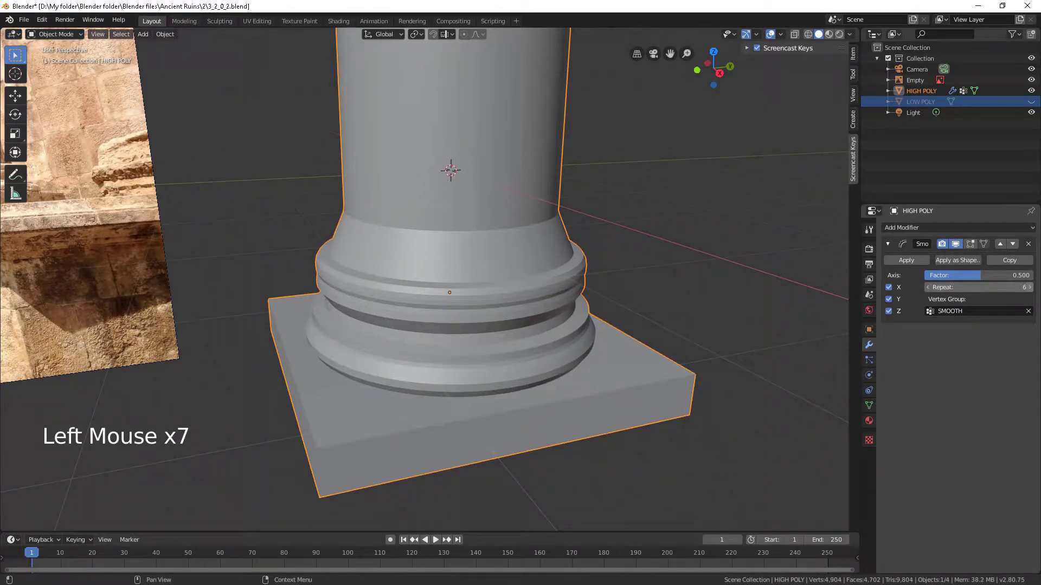
Apply Shade Smooth to the HIGH POLY column and inspect the smoothed base.
right_click(576, 354)
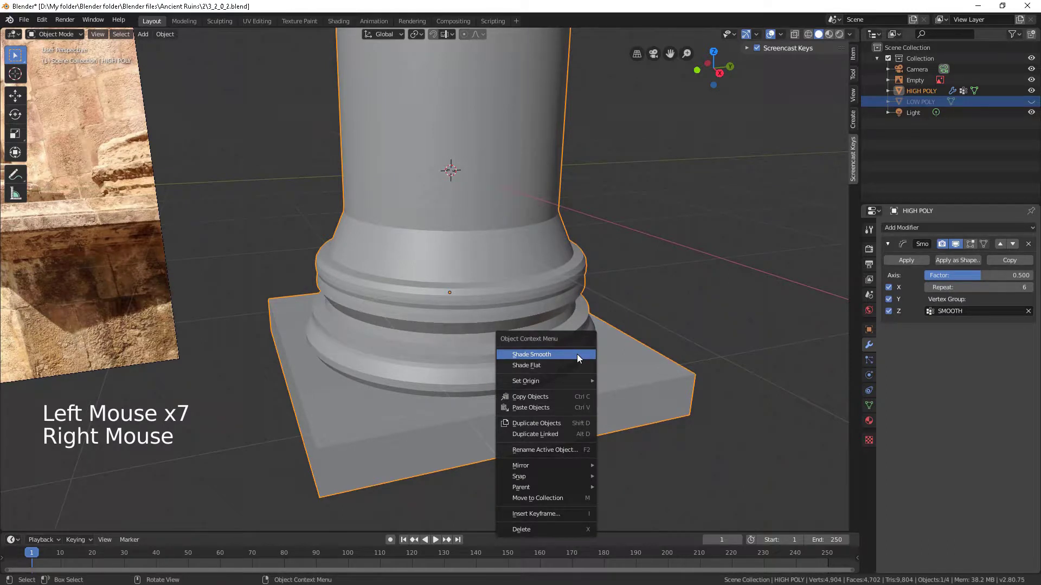
left_click(577, 354)
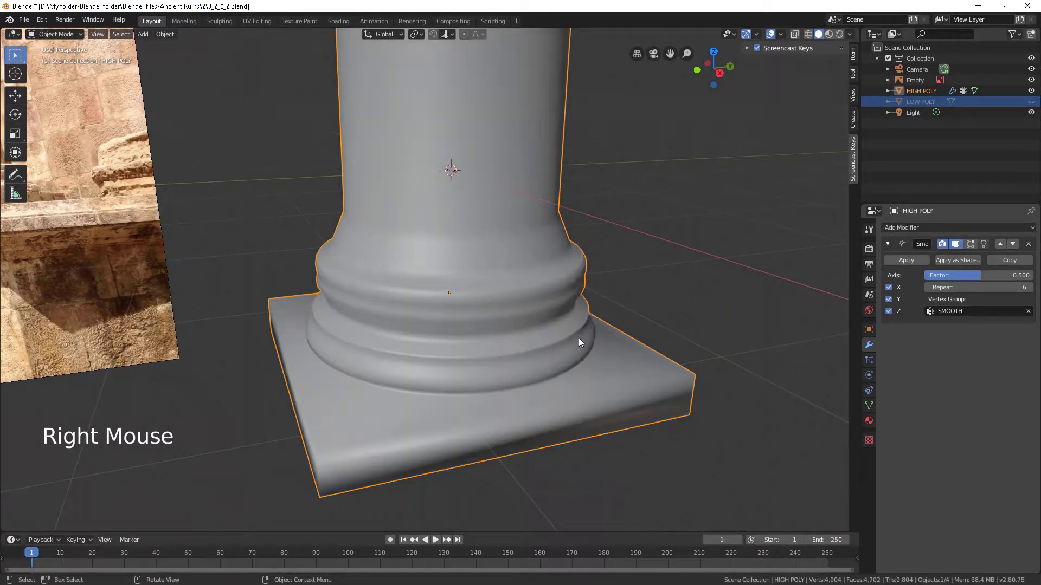
middle_click_drag(578, 337, 520, 311)
middle_click_drag(395, 276, 504, 295, "shift")
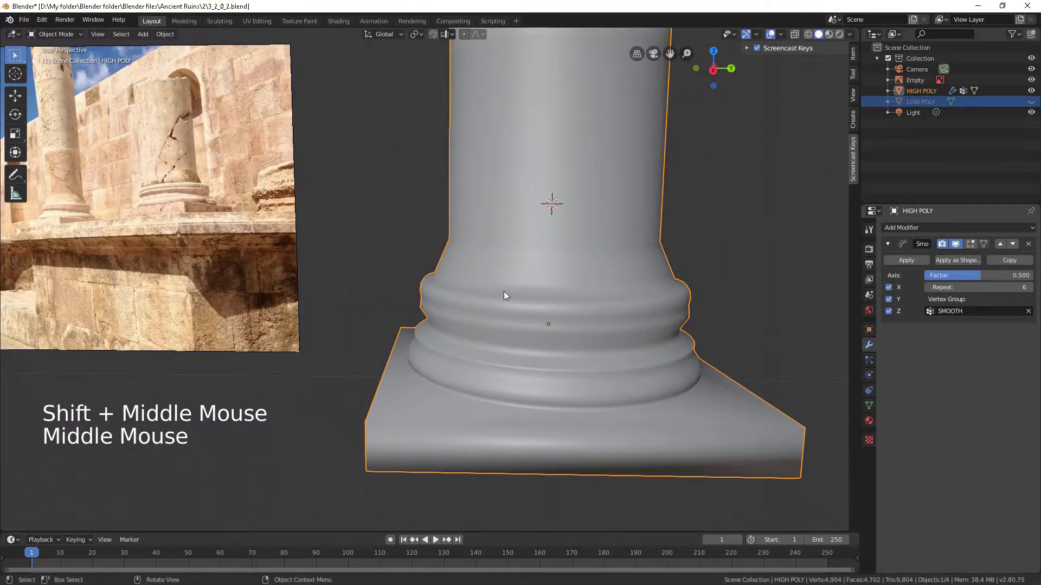
Reveal the hidden square plinth on HIGH POLY in Edit Mode.
key("Tab")
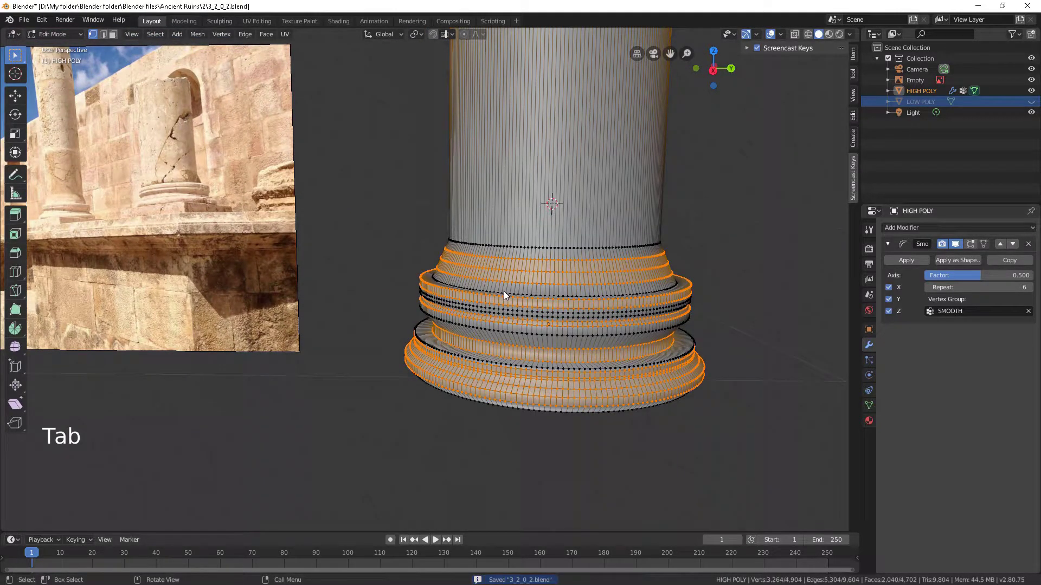
key("alt+h")
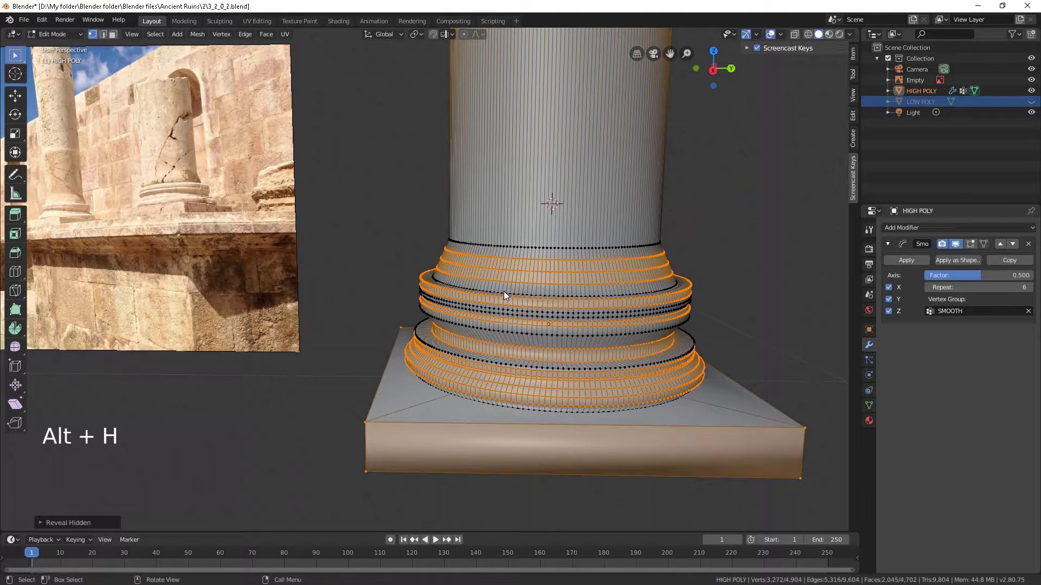
key("Tab")
Scale up slightly the edge loop where the shaft meets the base.
scroll(786, 379, "up", 5)
middle_click_drag(687, 273, 609, 240, "shift")
left_click(603, 234, "alt")
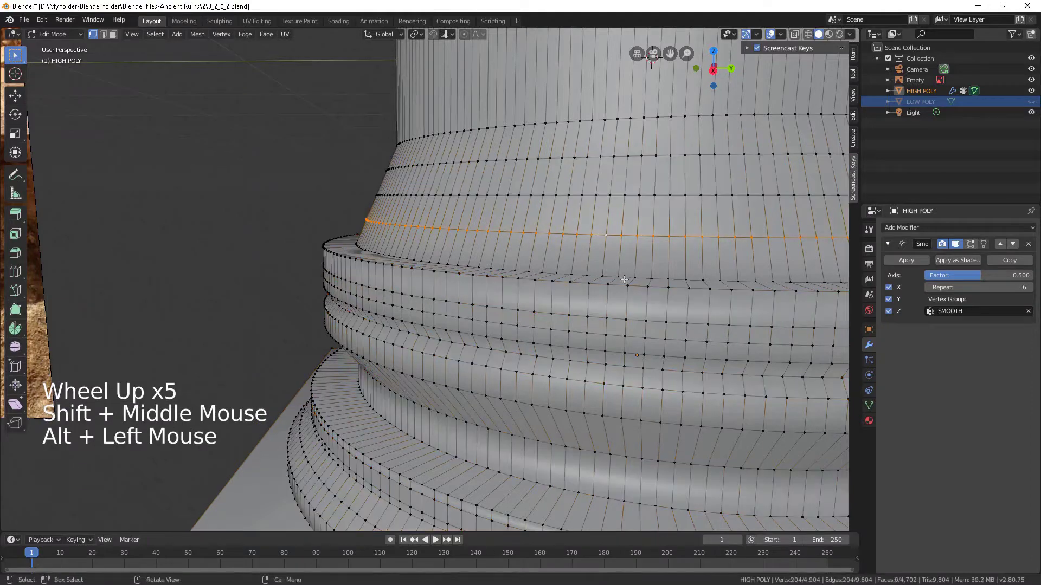
key("s")
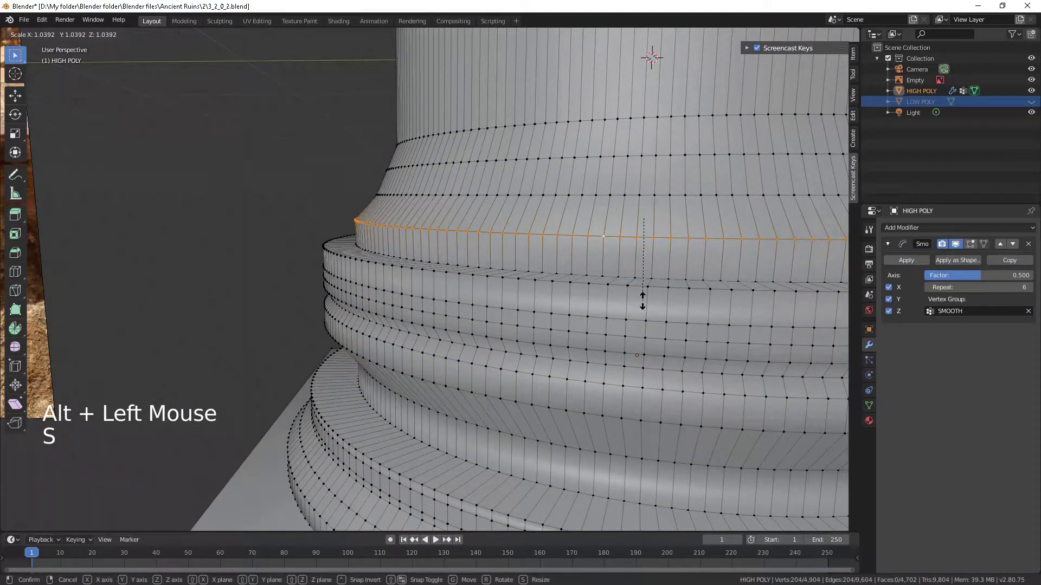
left_click(643, 299)
Add an extra loop cut on the base ring and return to Object Mode.
scroll(557, 251, "down", 1)
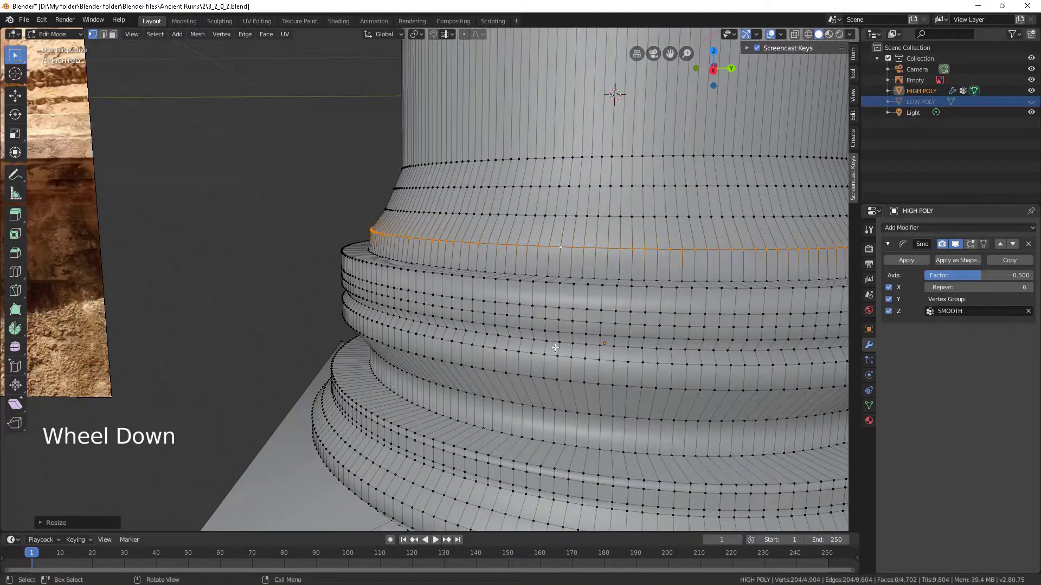
key("ctrl+r")
left_click(554, 347)
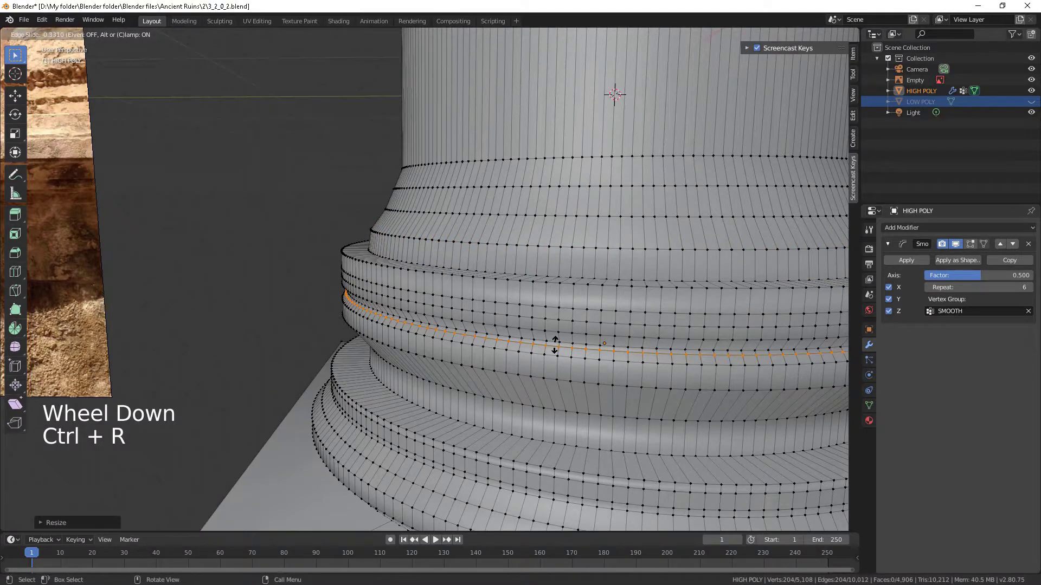
left_click(555, 347)
key("Tab")
scroll(491, 270, "down", 5)
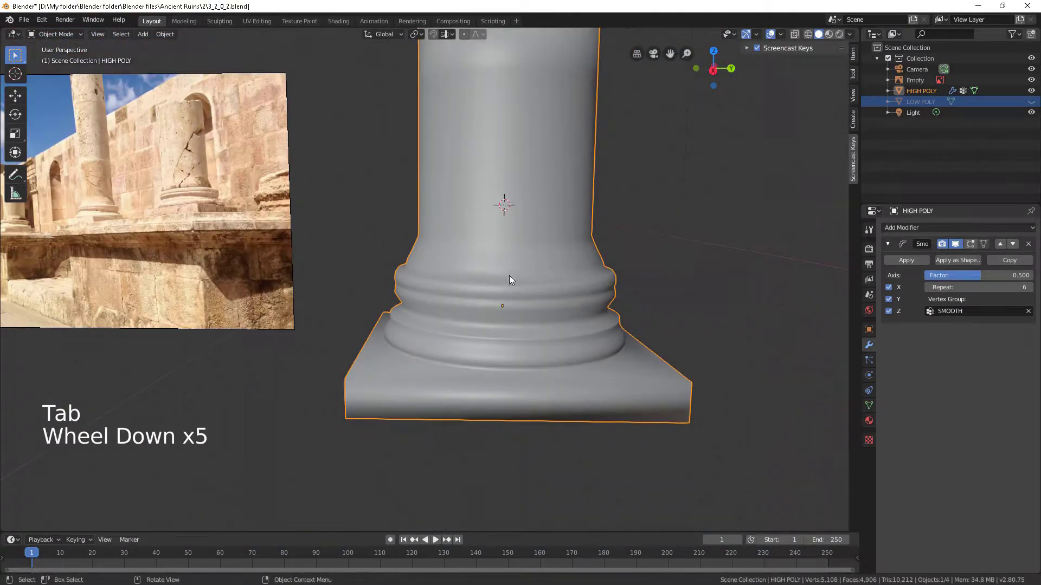
Apply the Smooth modifier, then apply all transforms so location Z is 0m and scale 1.000.
middle_click_drag(509, 276, 513, 279)
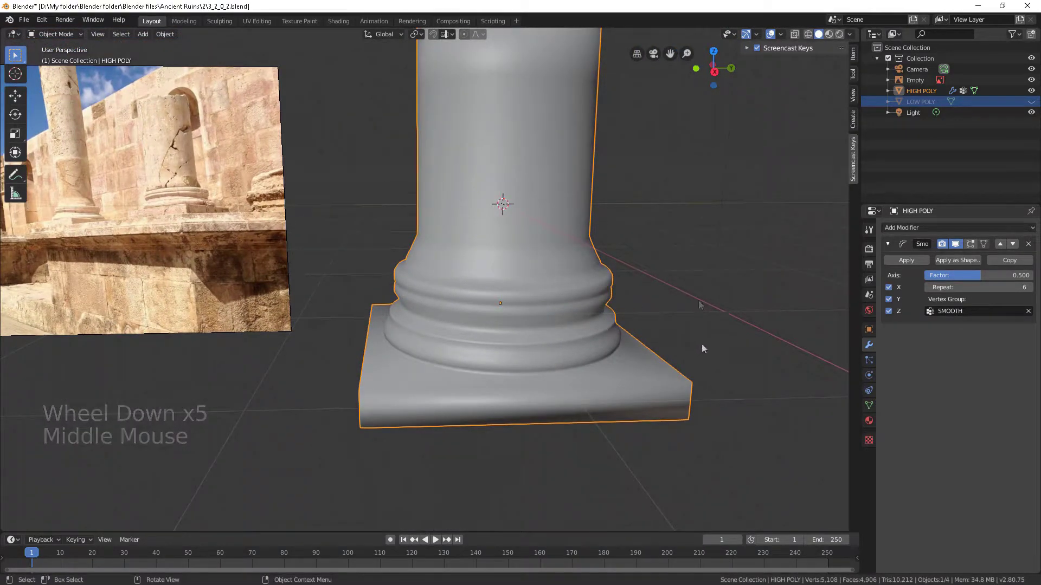
left_click(905, 258)
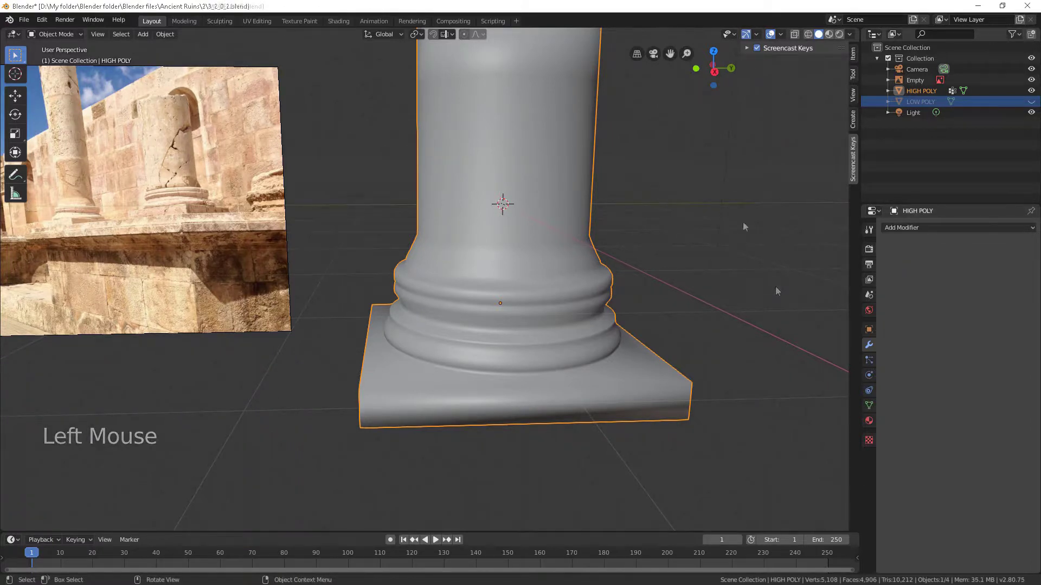
left_click(852, 54)
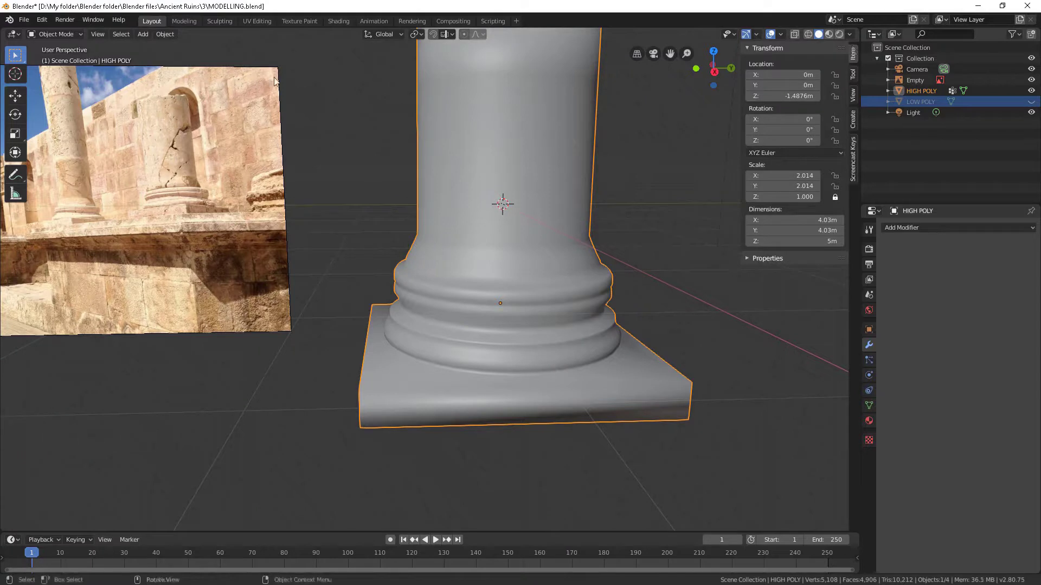
left_click(168, 35)
mouse_move(211, 90)
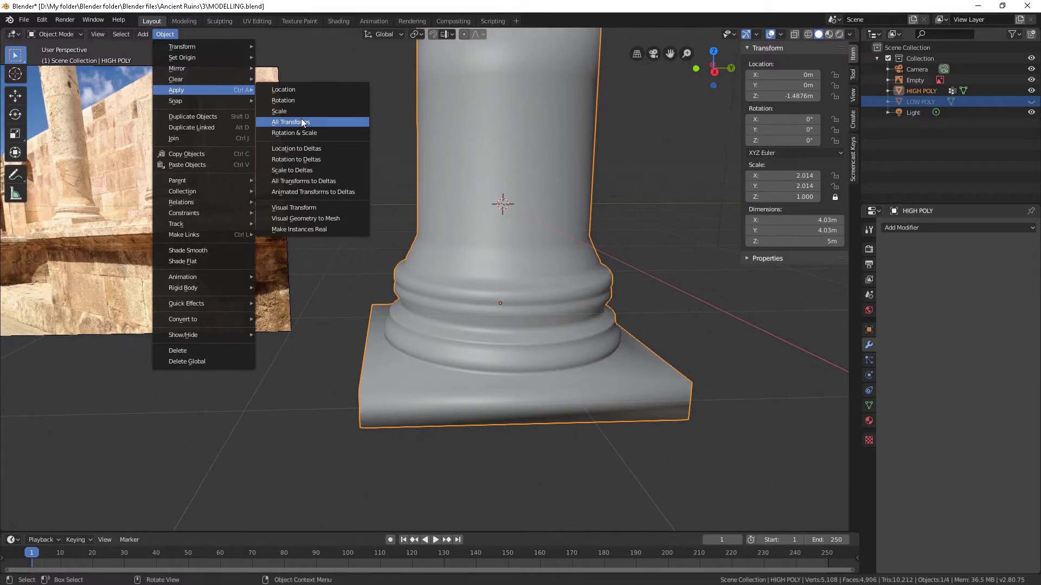
left_click(303, 121)
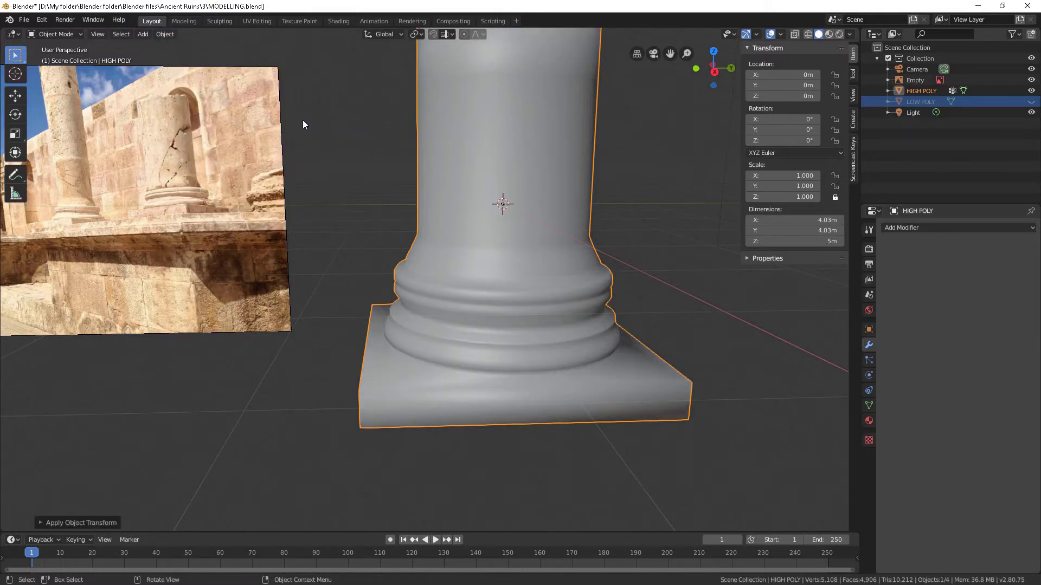